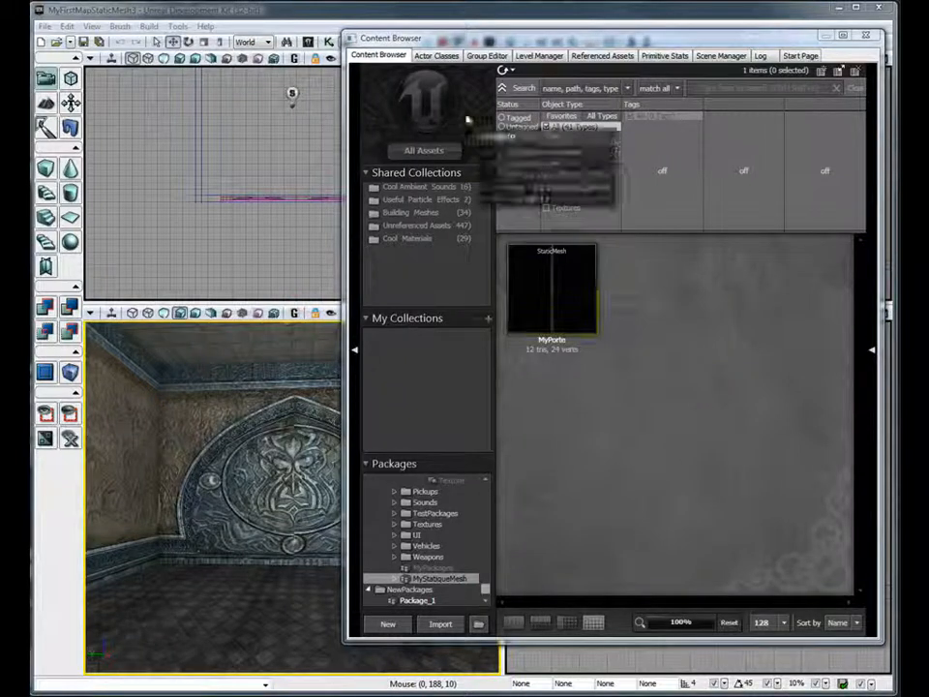
Step: Add a Trigger actor to the floor in front of the door, using the Trigger actor class
left_click(437, 56)
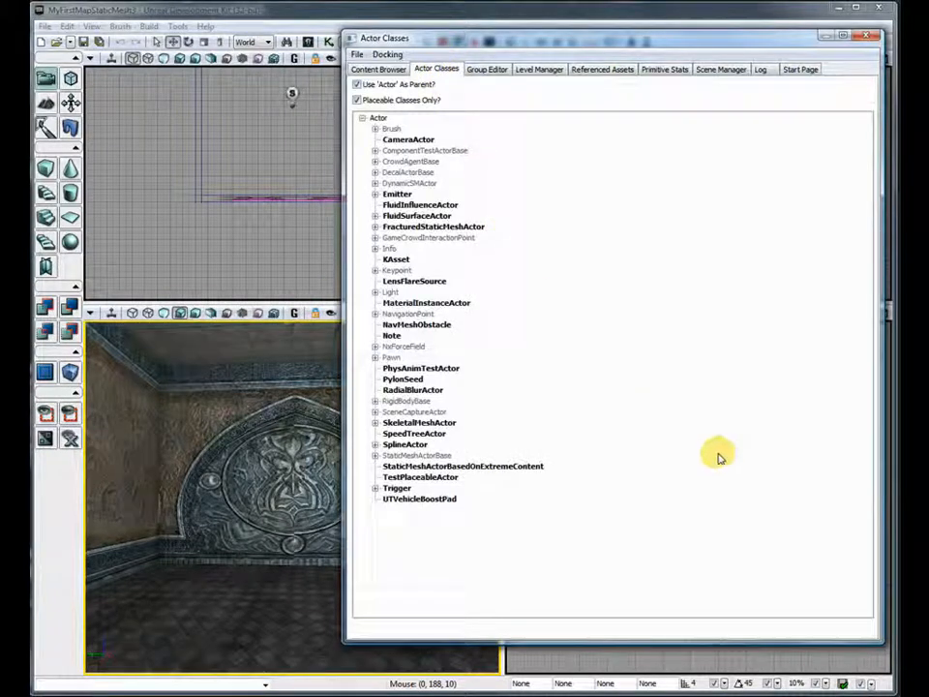
left_click(397, 488)
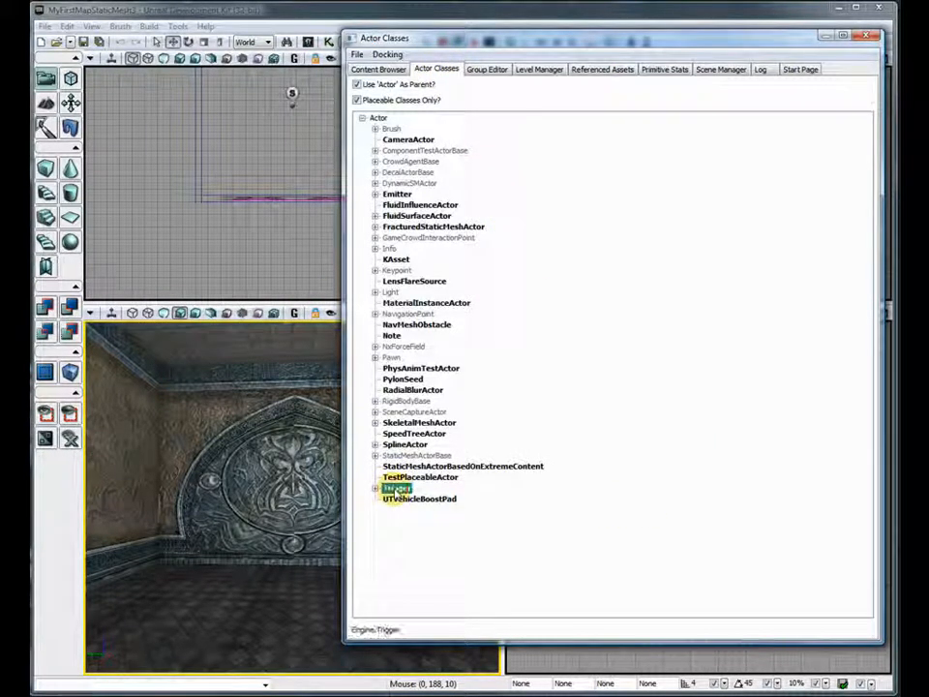
right_click(218, 597)
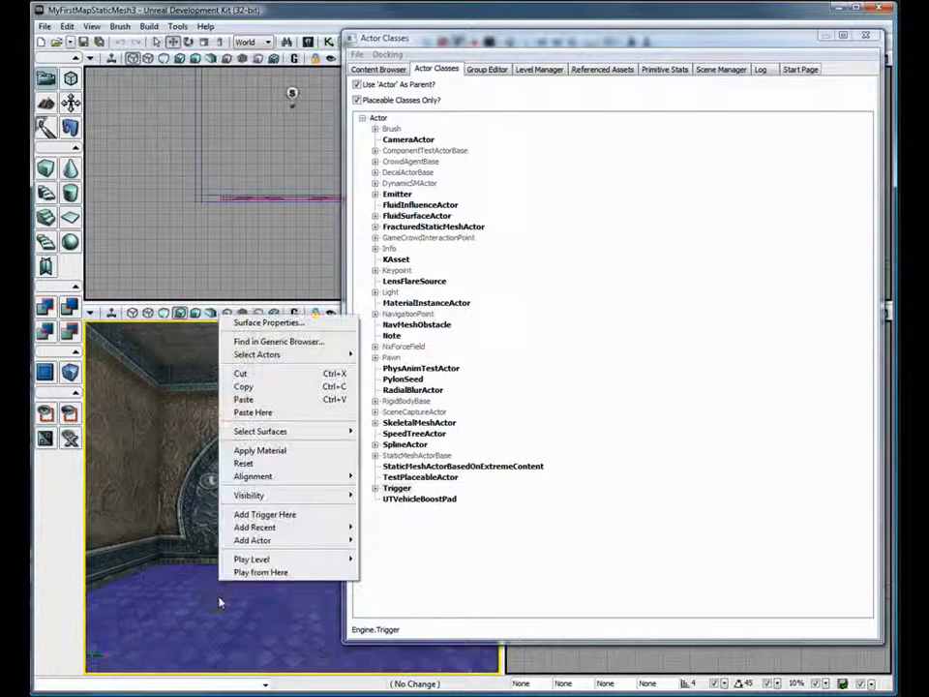
left_click(248, 516)
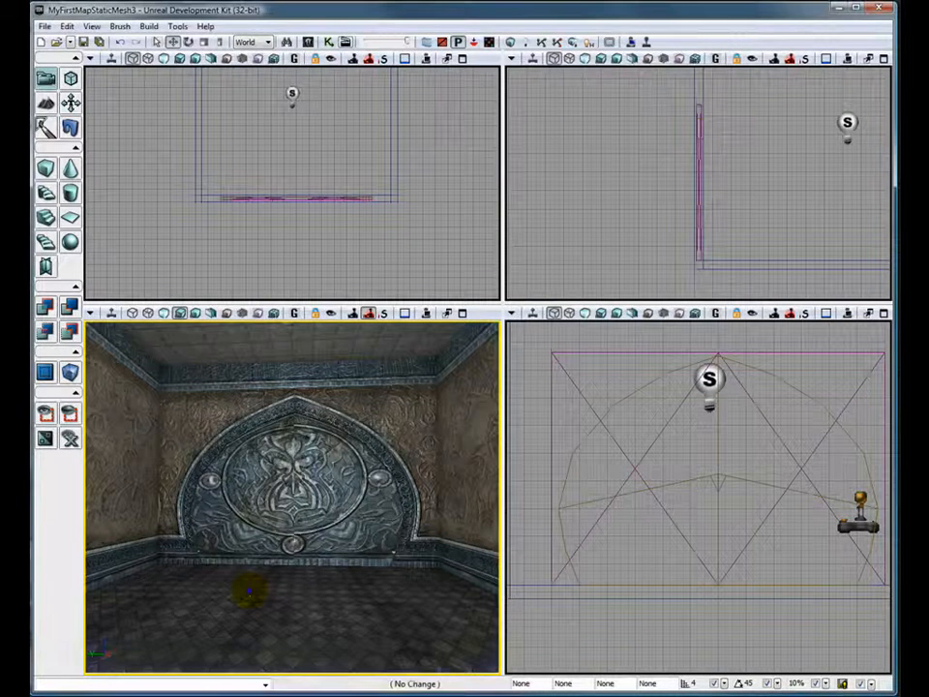
Step: Add a Trigger actor on the room's floor and move it to the middle of the door
right_click(249, 589)
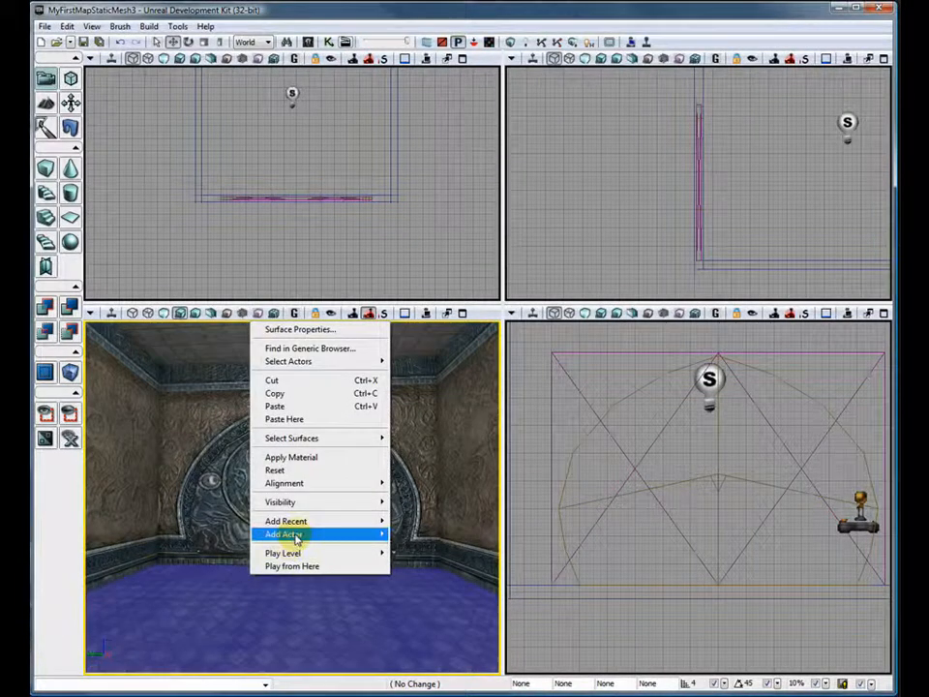
mouse_move(295, 534)
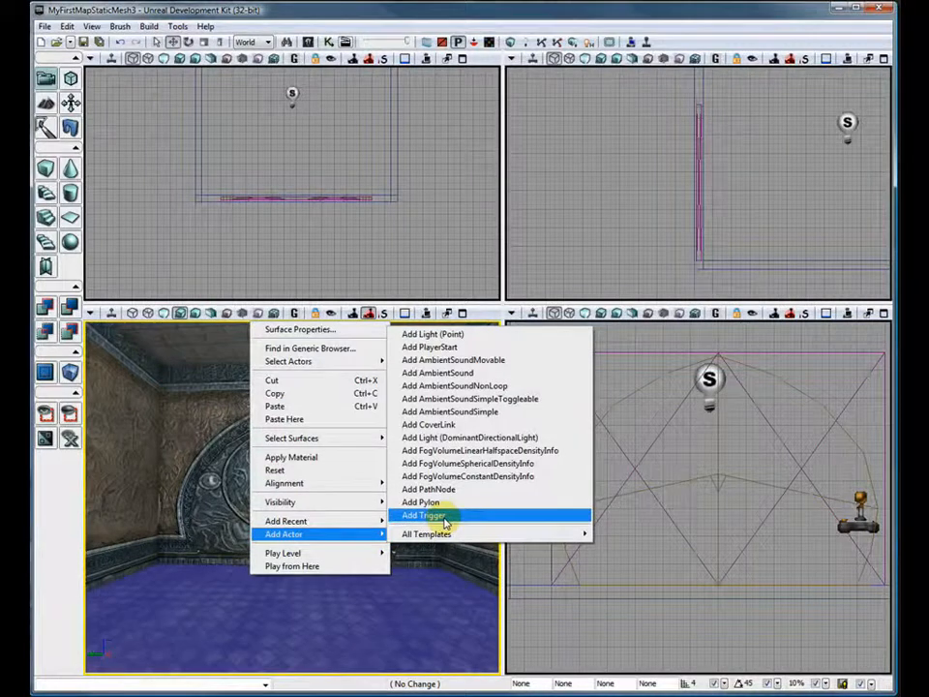
left_click(443, 520)
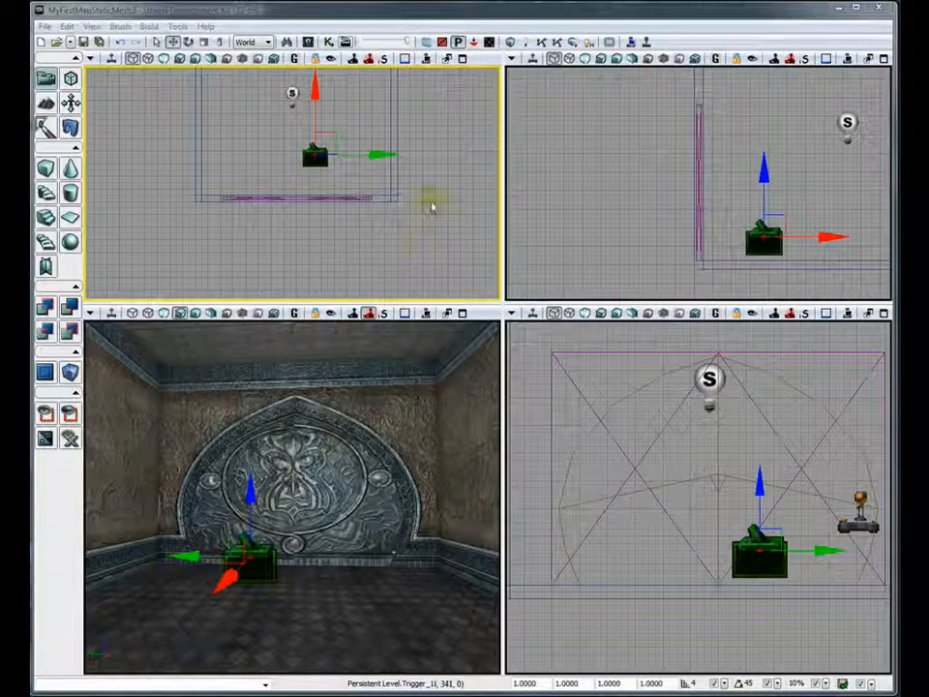
left_click_drag(312, 89, 315, 133)
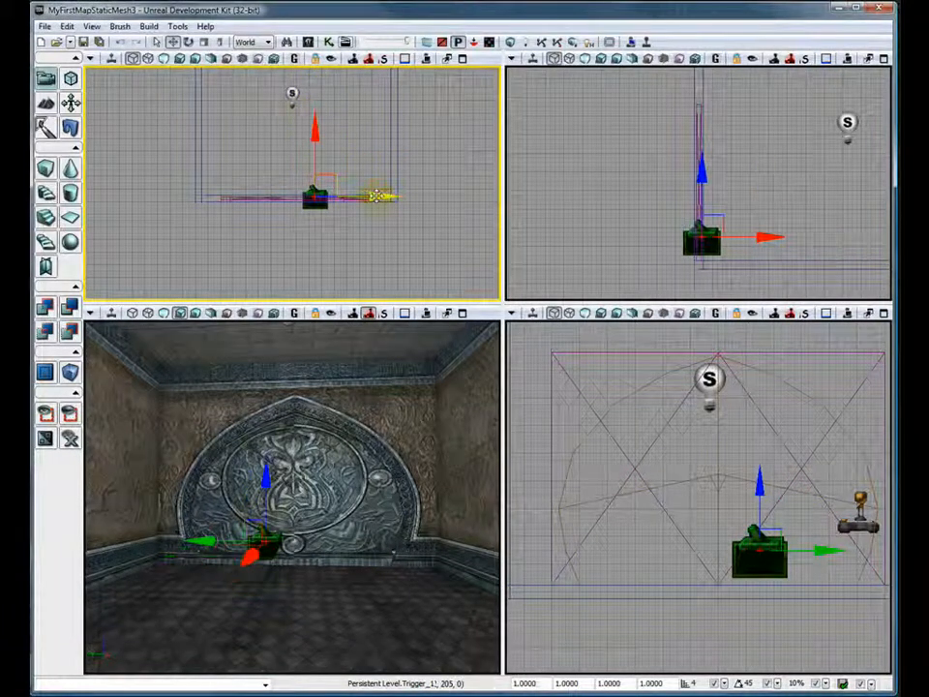
left_click_drag(379, 197, 362, 196)
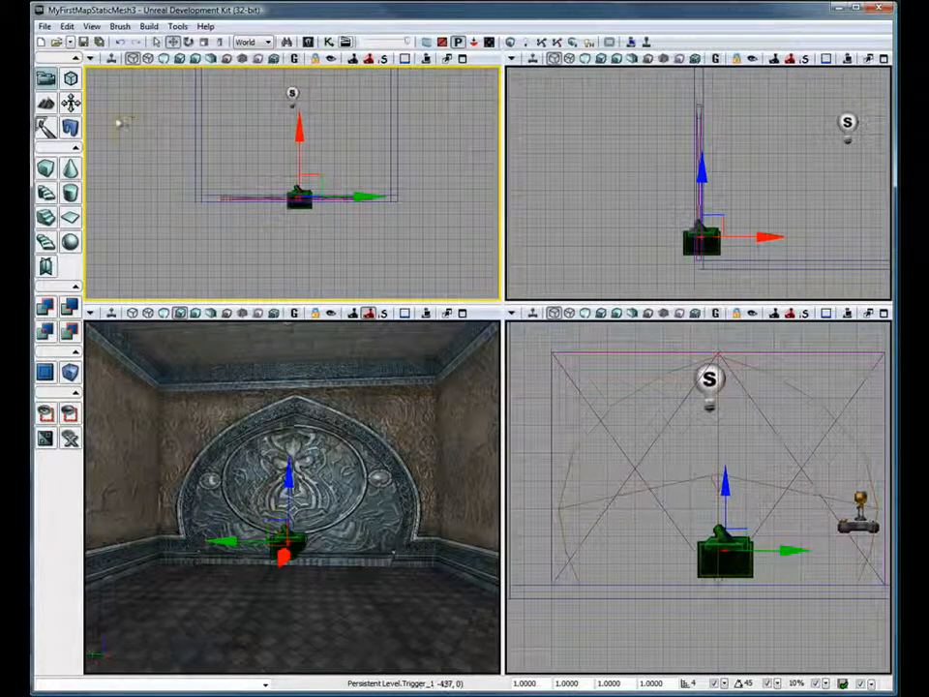
Step: Turn on the display of Collision in the top wireframe viewport
left_click(90, 58)
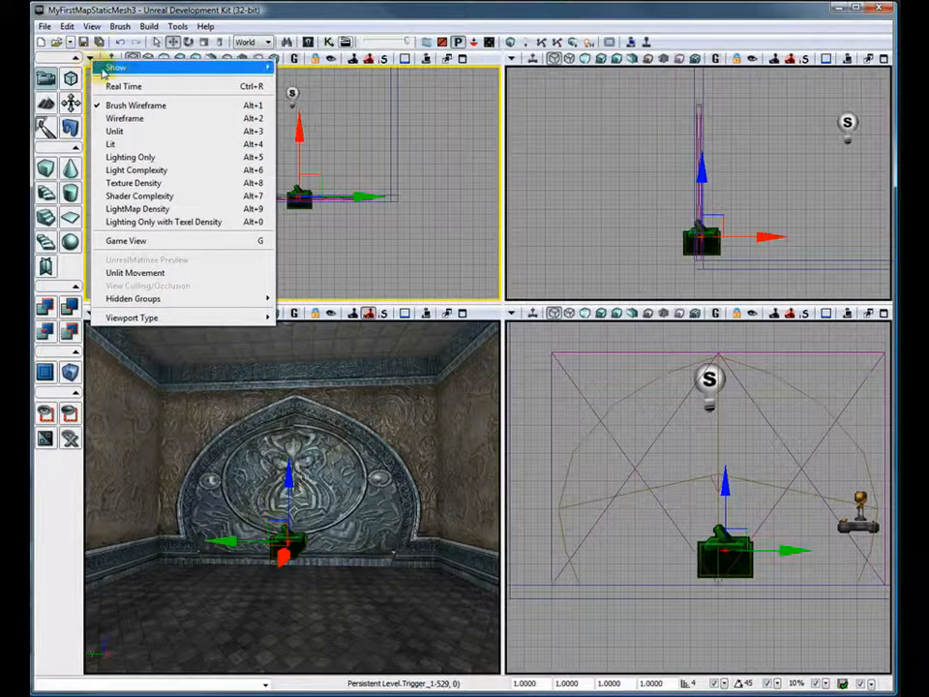
mouse_move(115, 66)
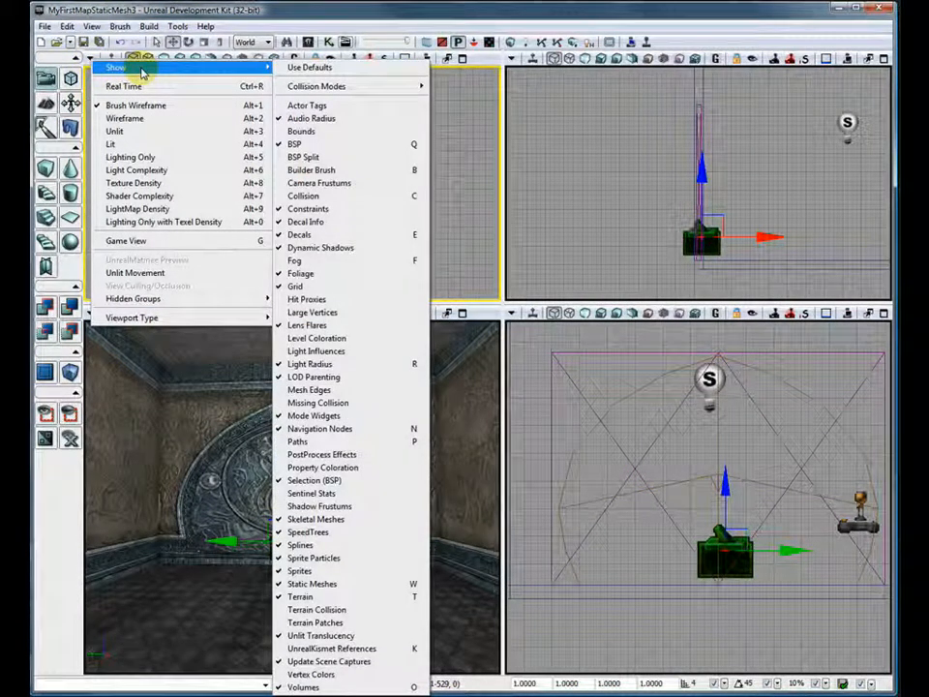
left_click(300, 197)
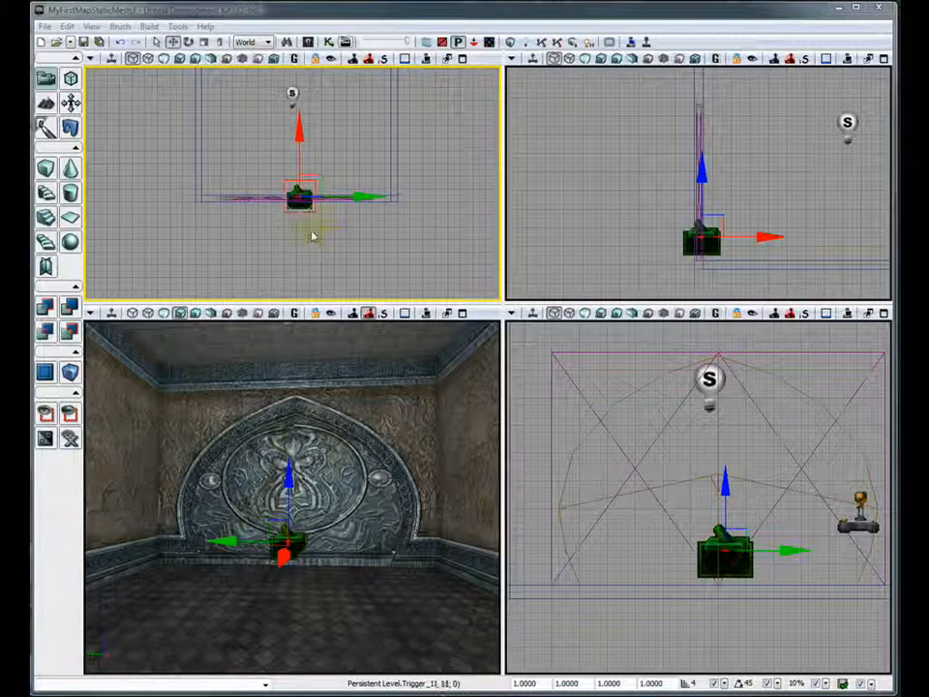
left_click(90, 27)
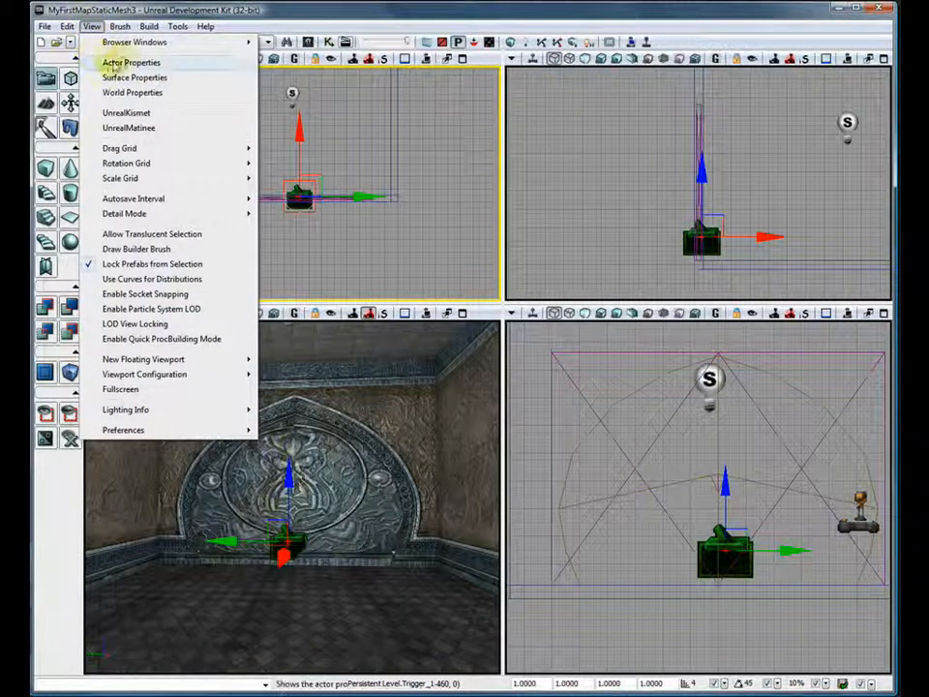
left_click(109, 62)
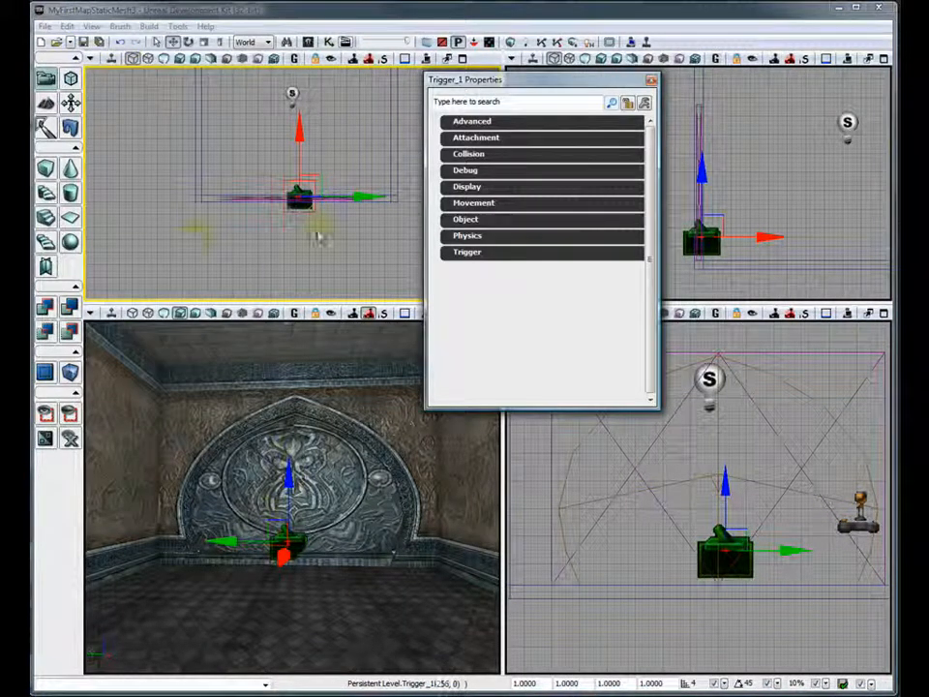
left_click(651, 81)
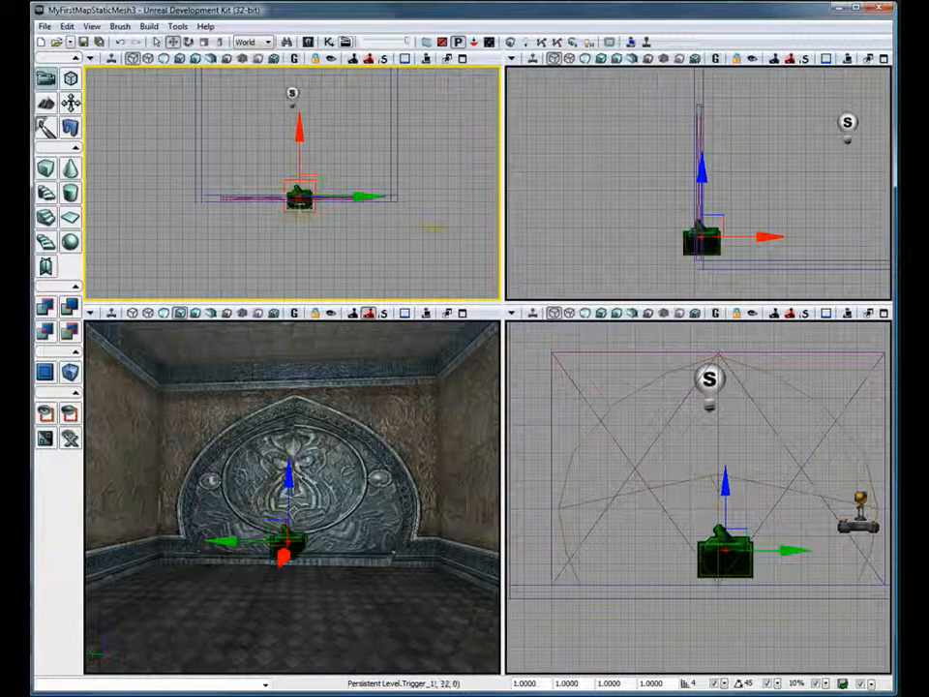
Step: Open the trigger's properties and set the Collision Radius of its CylinderComponent to 128
key("F4")
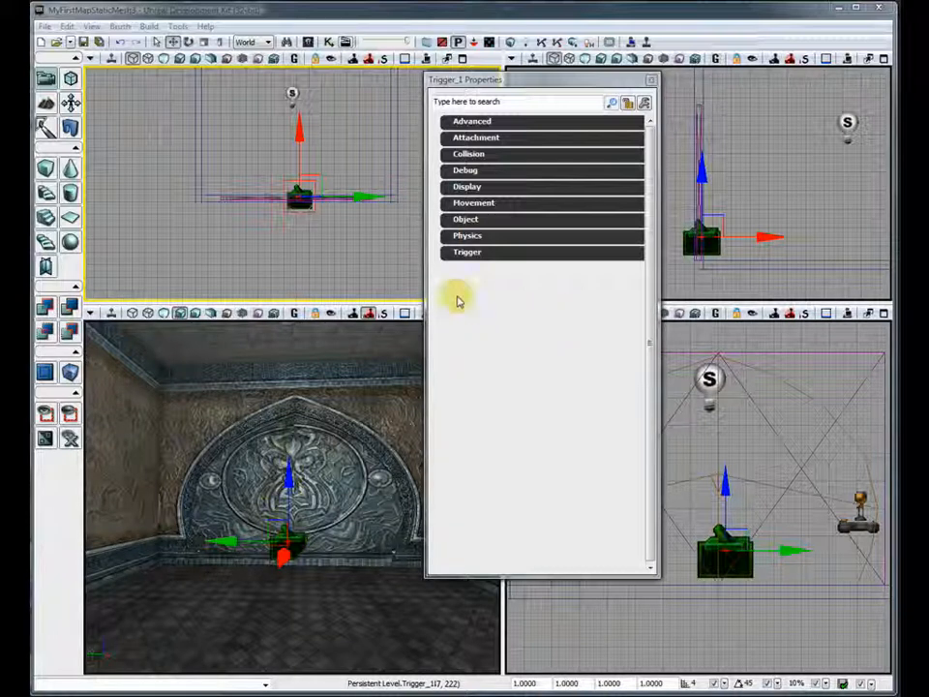
left_click(447, 253)
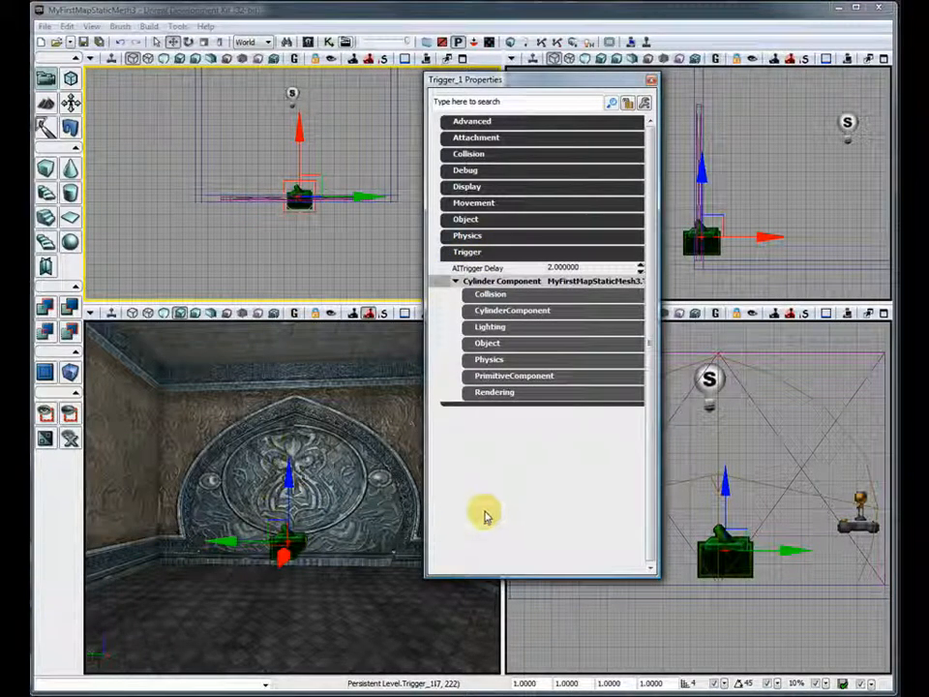
left_click(469, 311)
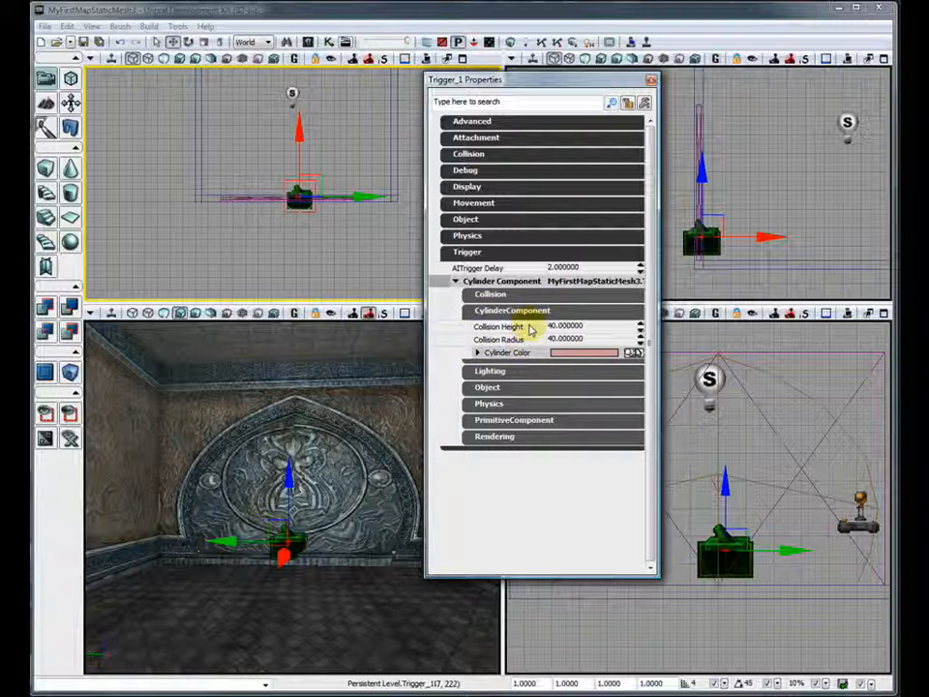
left_click(592, 338)
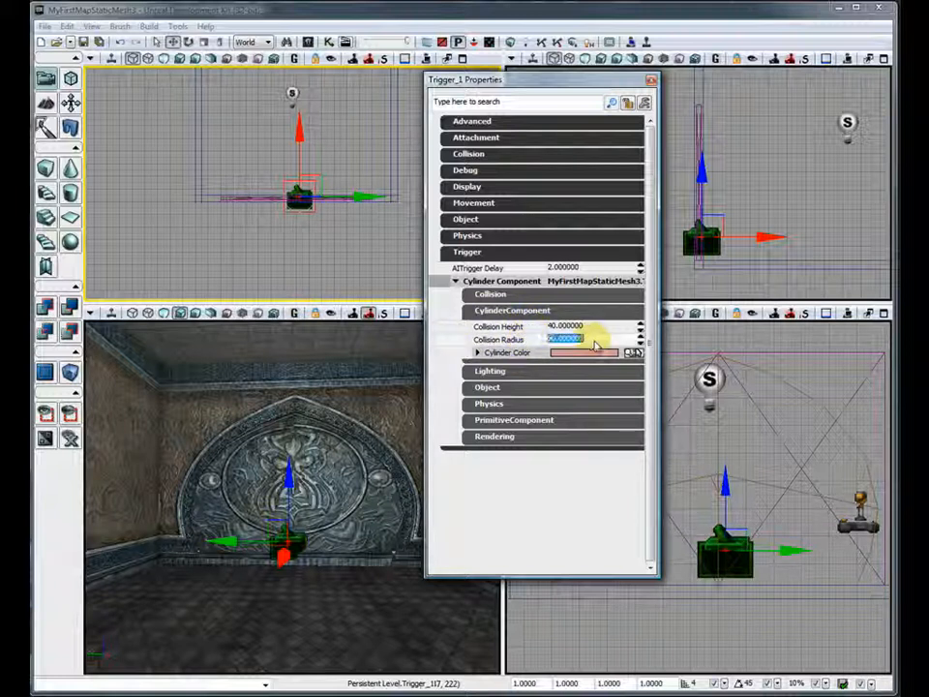
type("128")
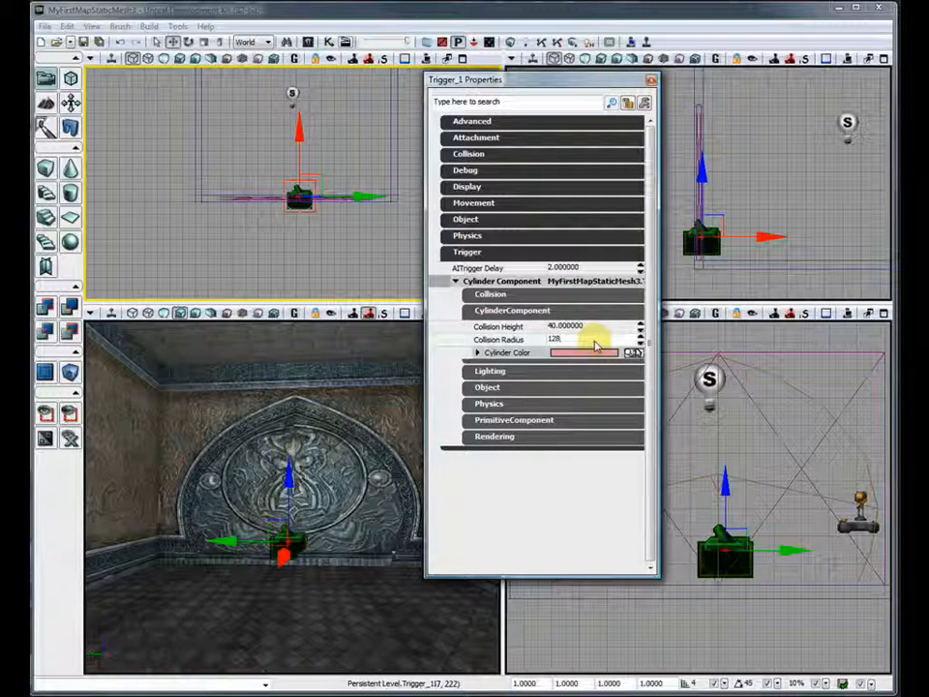
key("Return")
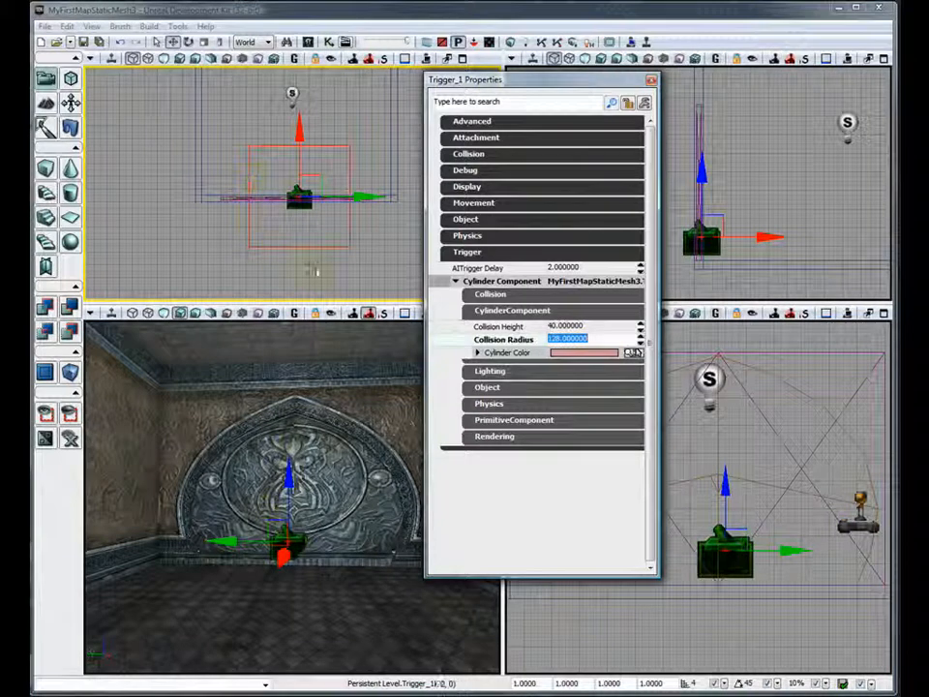
Step: Set the trigger's Collision Radius to 256 and its Collision Height to 128
left_click(602, 339)
left_click_drag(600, 337, 529, 339)
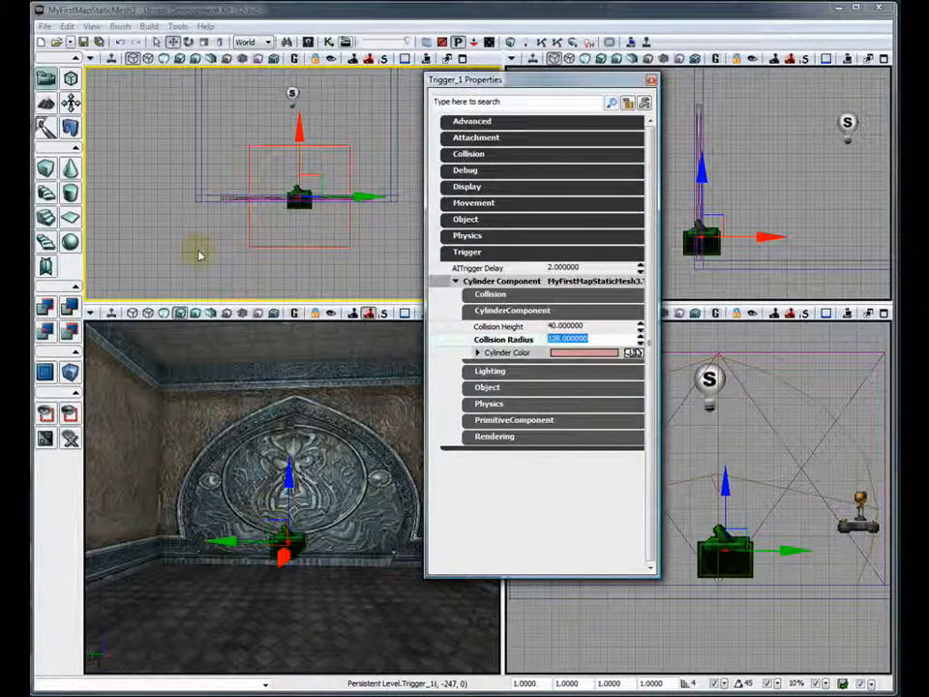
type("256")
key("Return")
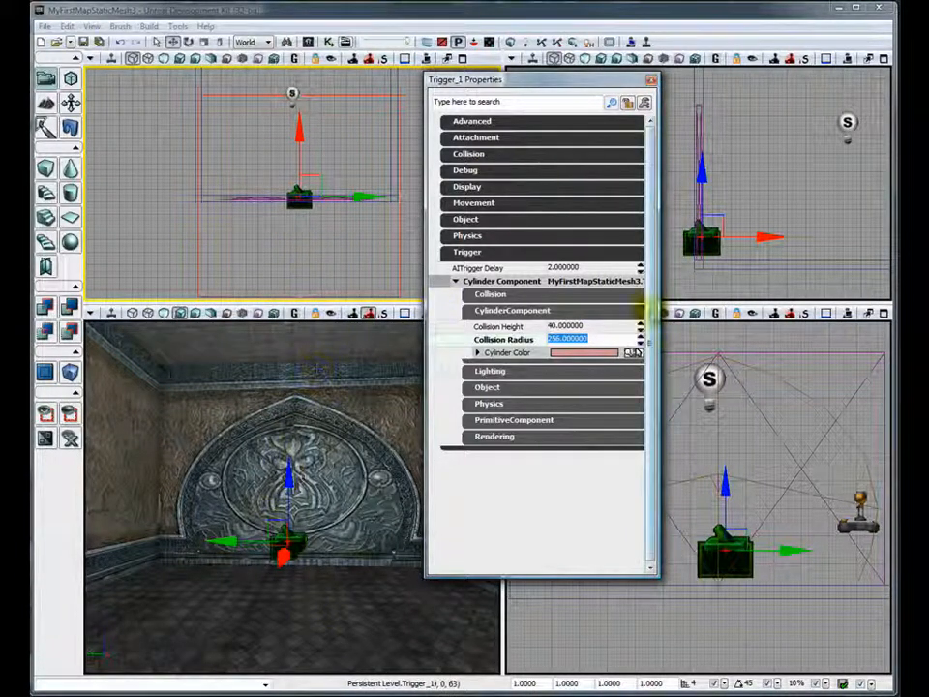
left_click(609, 327)
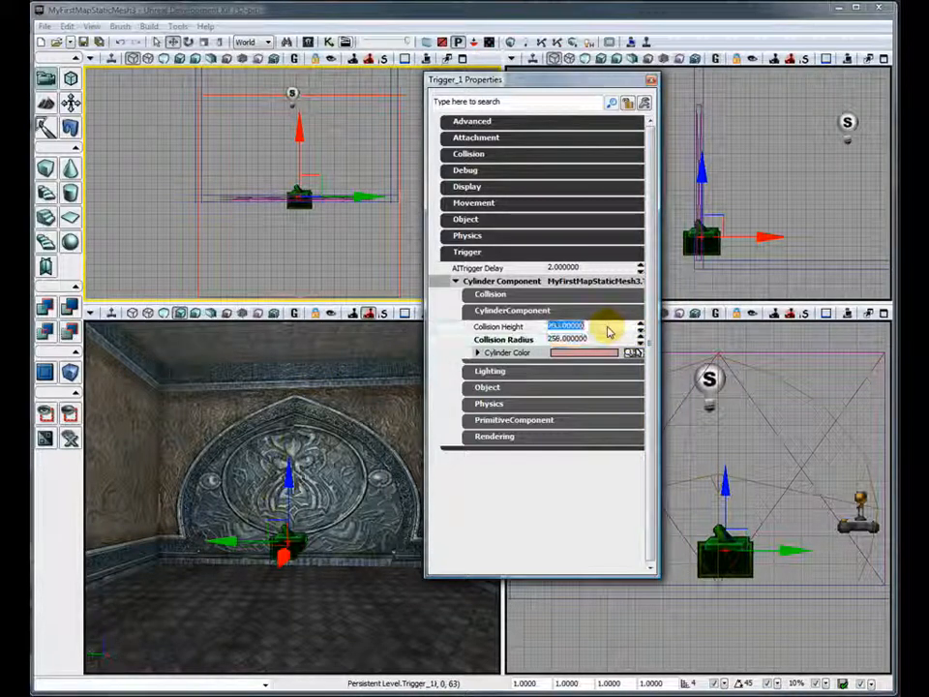
type("128")
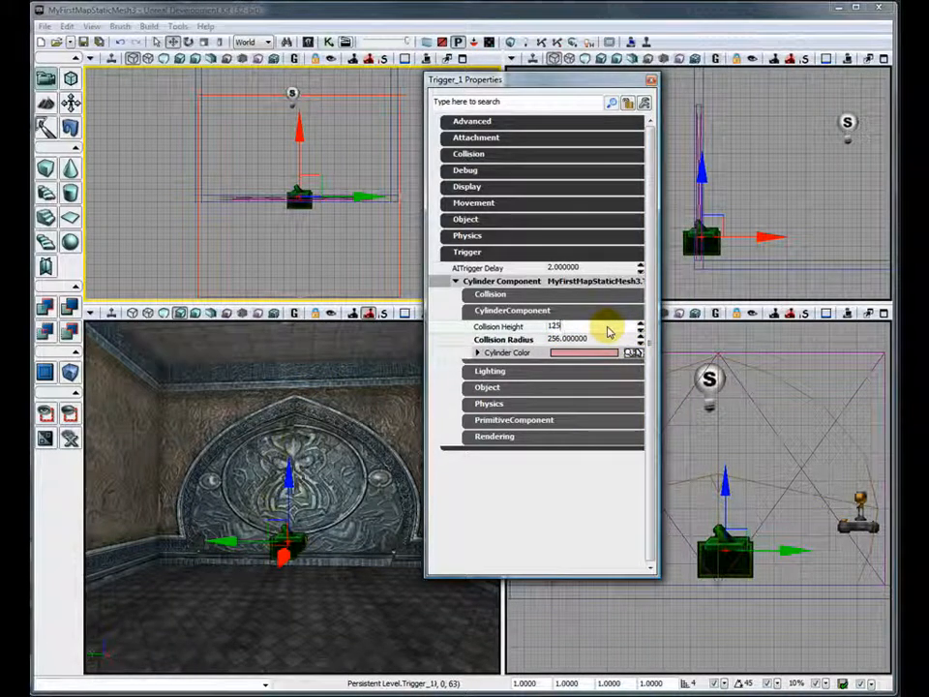
key("Return")
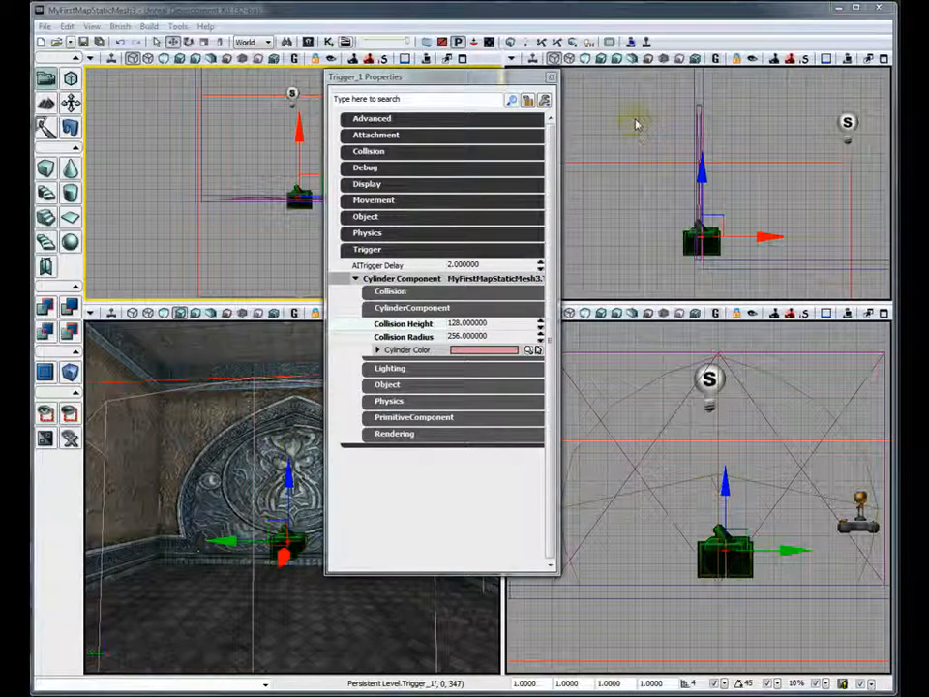
Step: Raise the trigger at the door until the base of its collision cylinder is about level with the floor
left_click_drag(416, 83, 600, 89)
left_click_drag(327, 481, 441, 151)
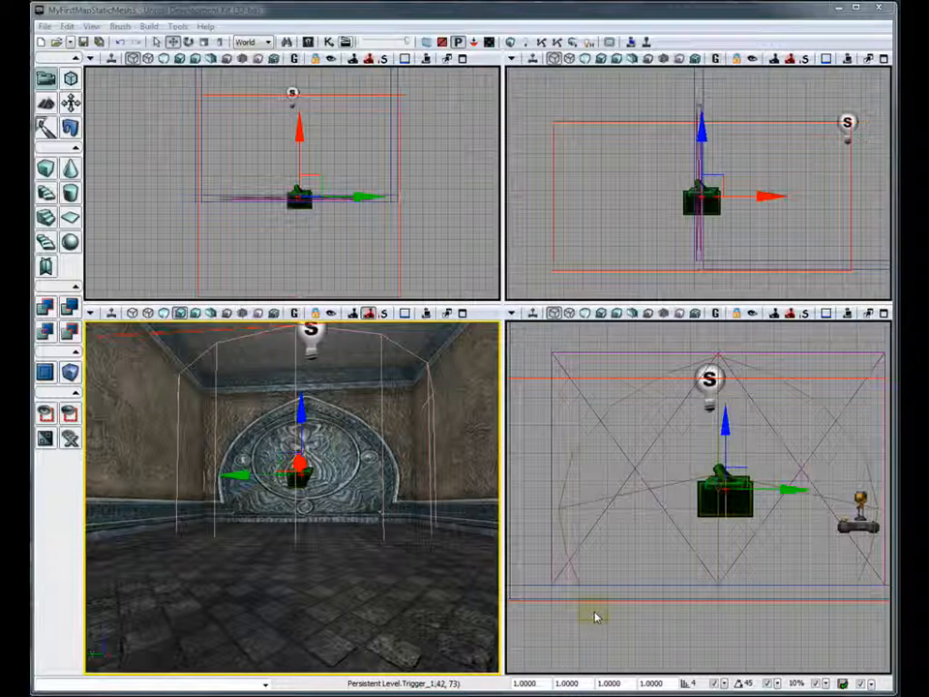
Step: Open the UnrealKismet editor and add a Touch event that uses the selected trigger
left_click(329, 42)
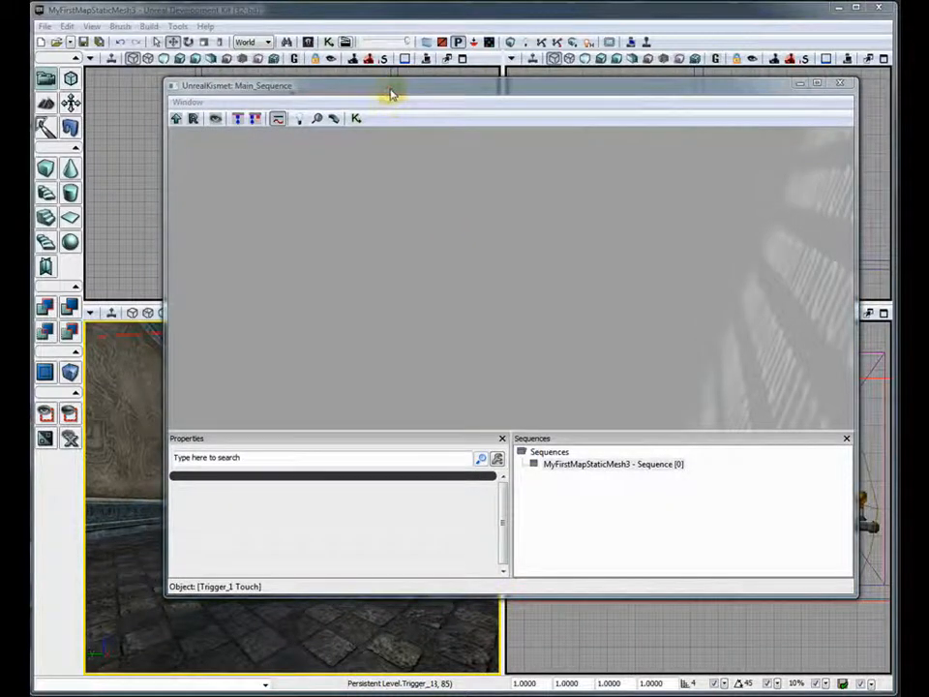
left_click_drag(390, 87, 664, 97)
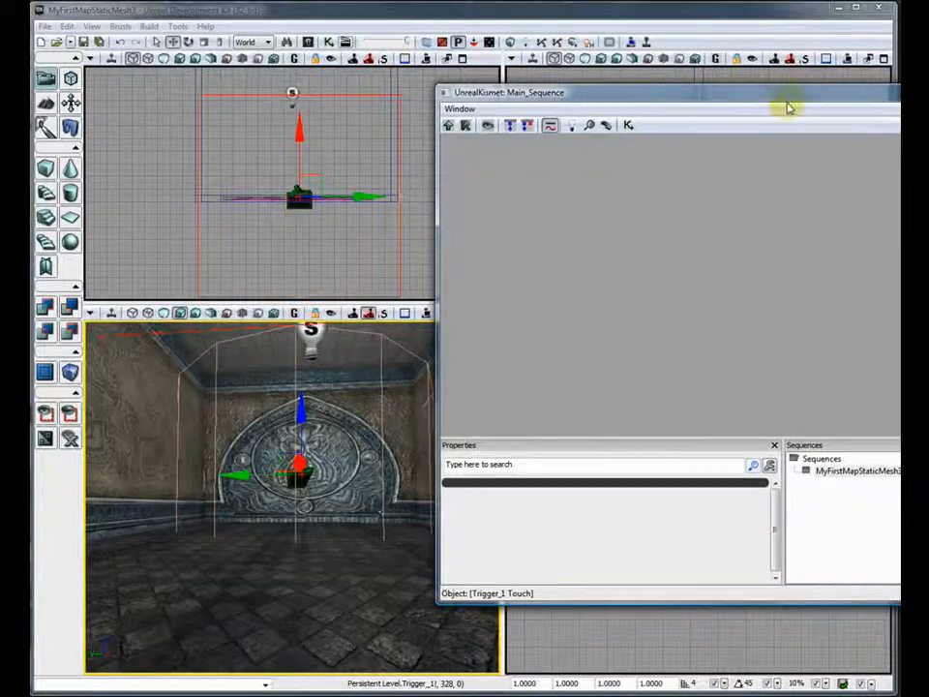
left_click_drag(791, 95, 539, 96)
left_click_drag(461, 98, 488, 94)
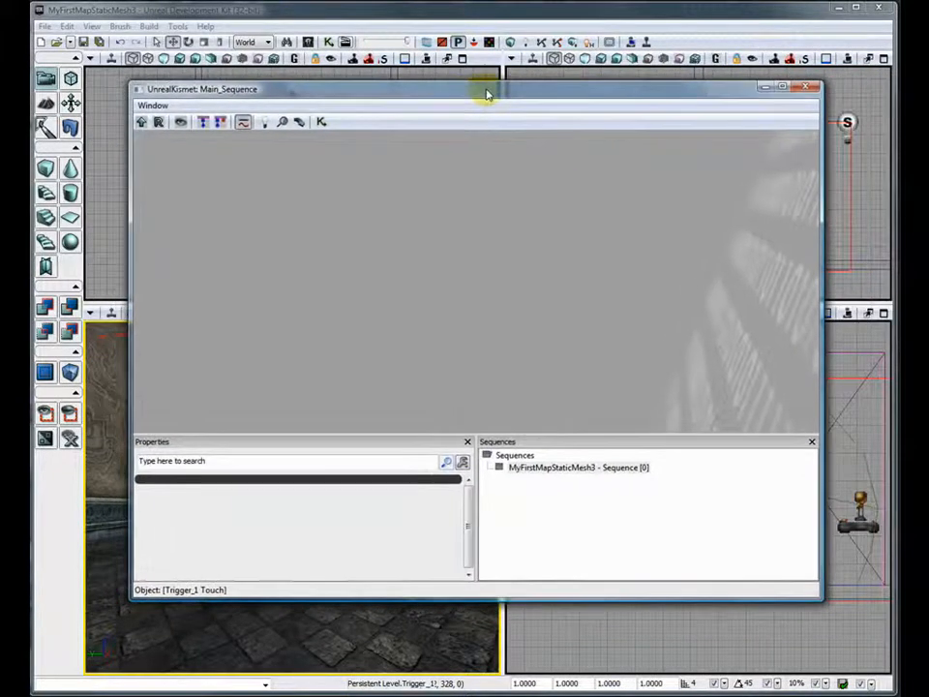
right_click(317, 200)
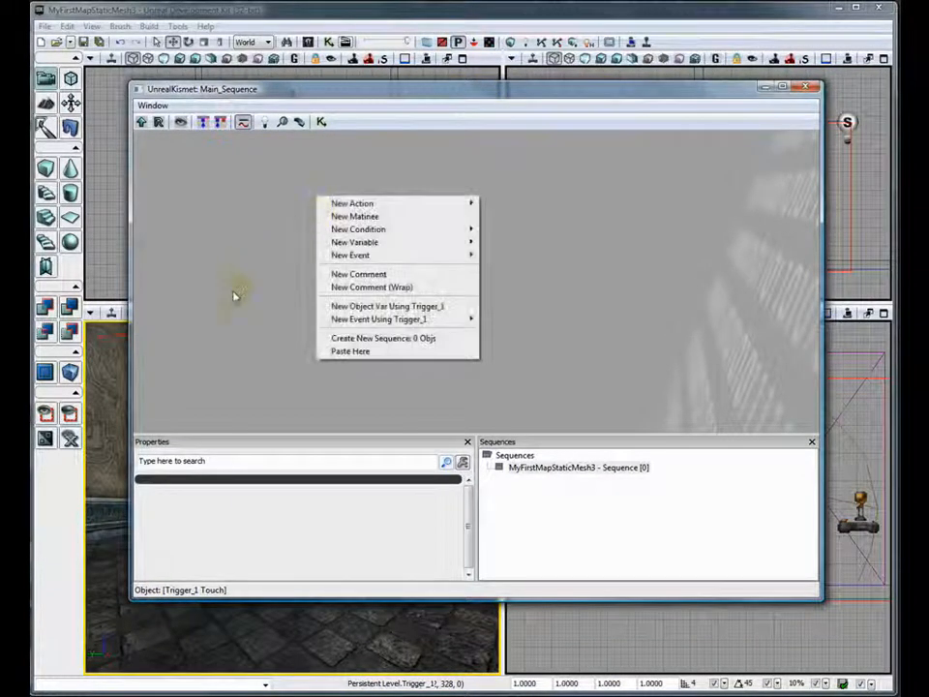
mouse_move(401, 324)
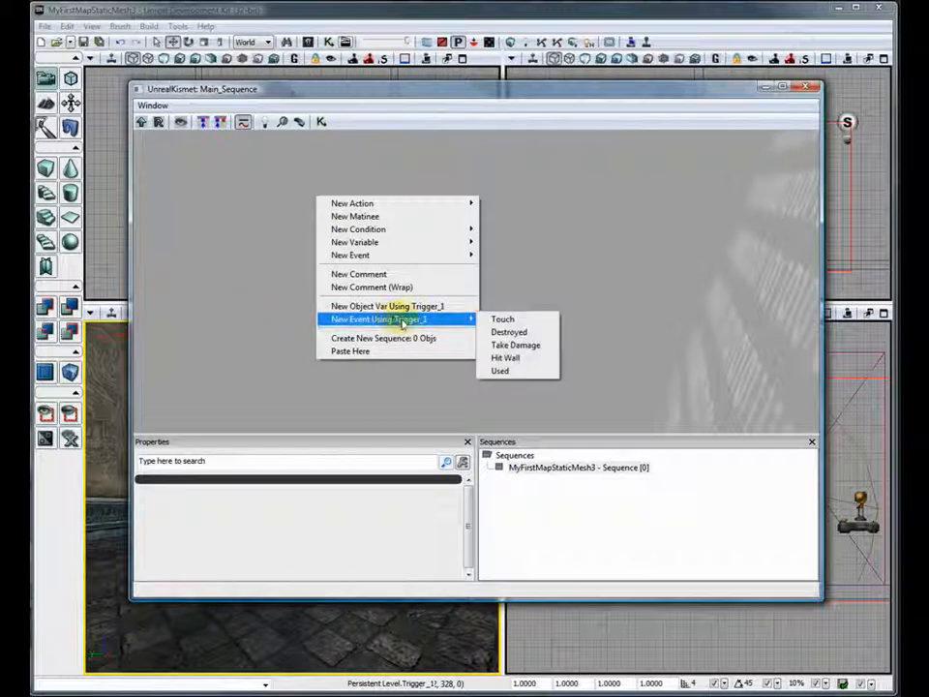
left_click(513, 322)
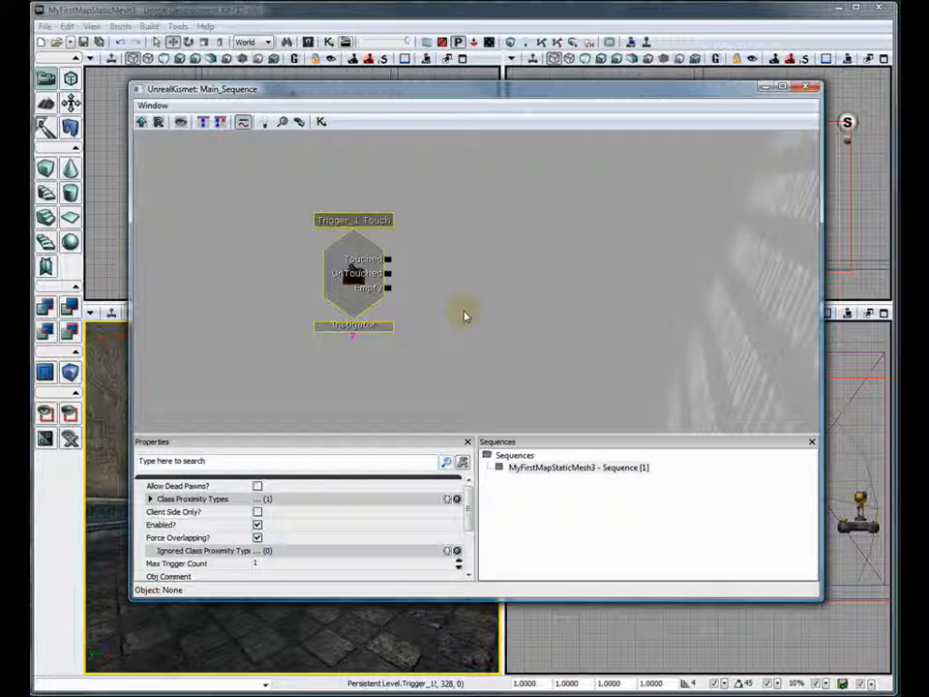
Step: Add a new Matinee object beside the trigger's Touch event in the Kismet sequence
right_click(487, 202)
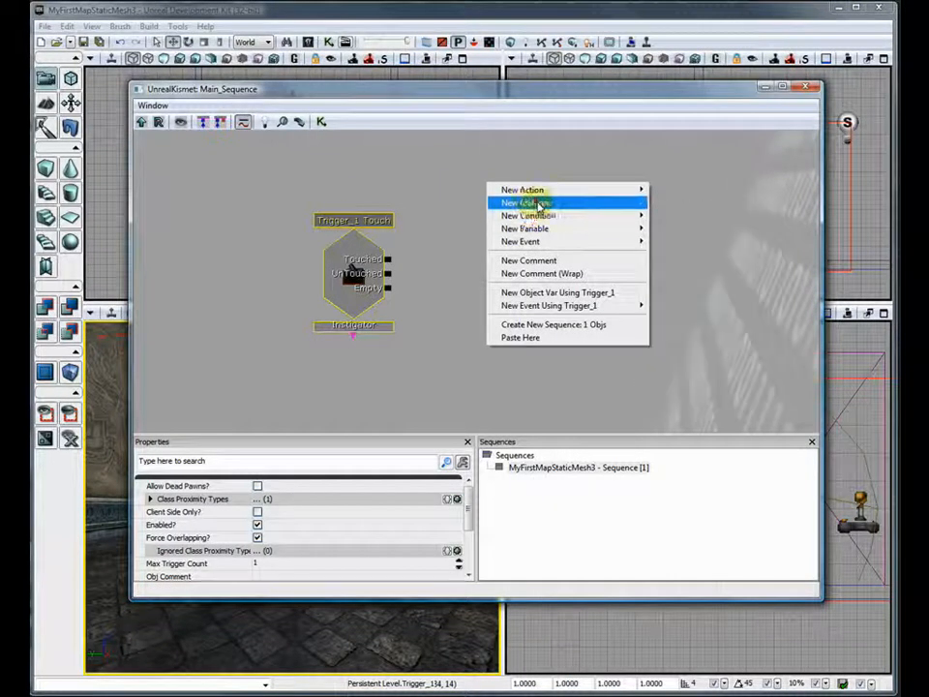
left_click(533, 202)
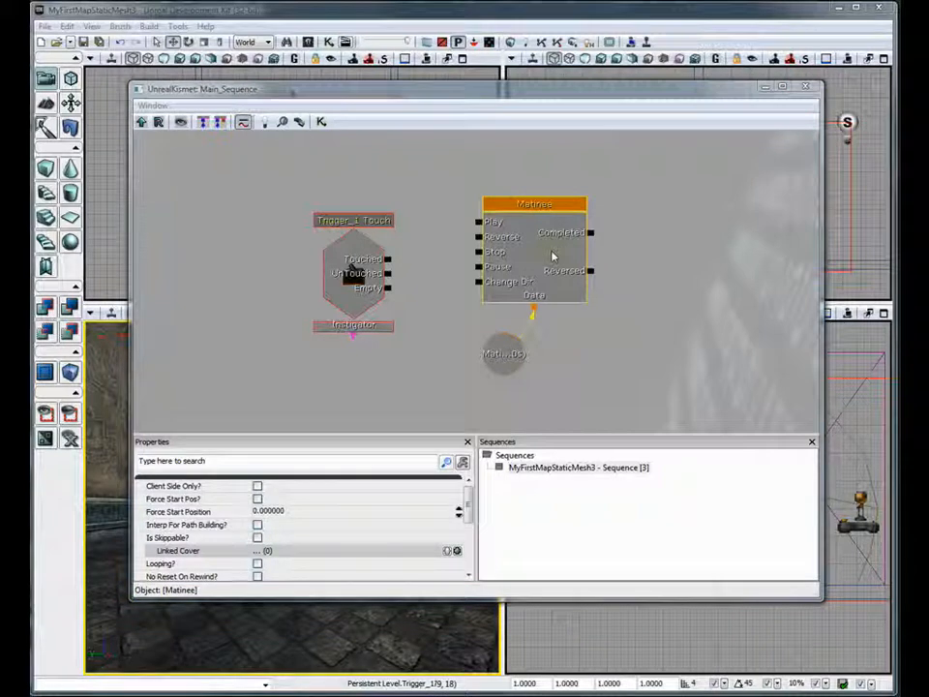
Step: Nudge the Matinee object up slightly and connect the Touch event's Touched output to the Matinee's Play input
left_click(613, 337)
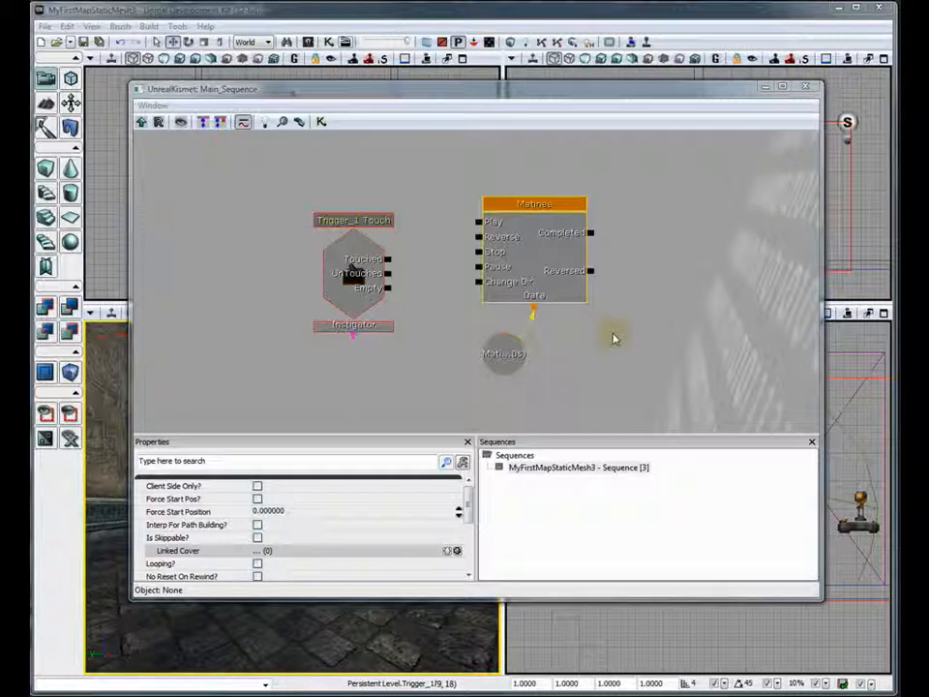
left_click(545, 262)
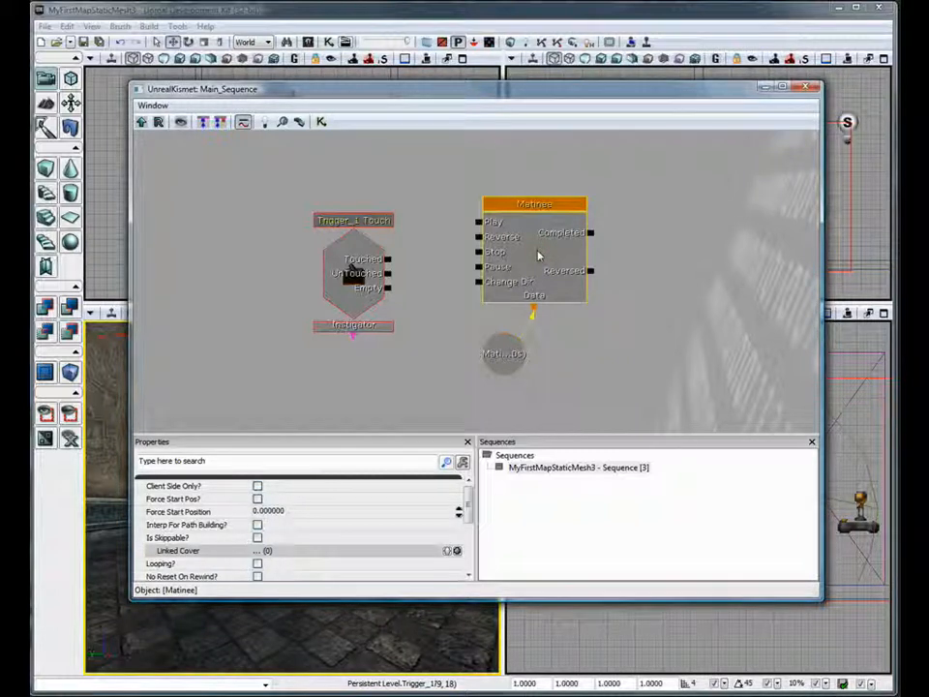
mouse_move(539, 254)
left_mouse_down("ctrl")
mouse_move(564, 255)
mouse_move(566, 241)
mouse_move(542, 243)
left_mouse_up("ctrl")
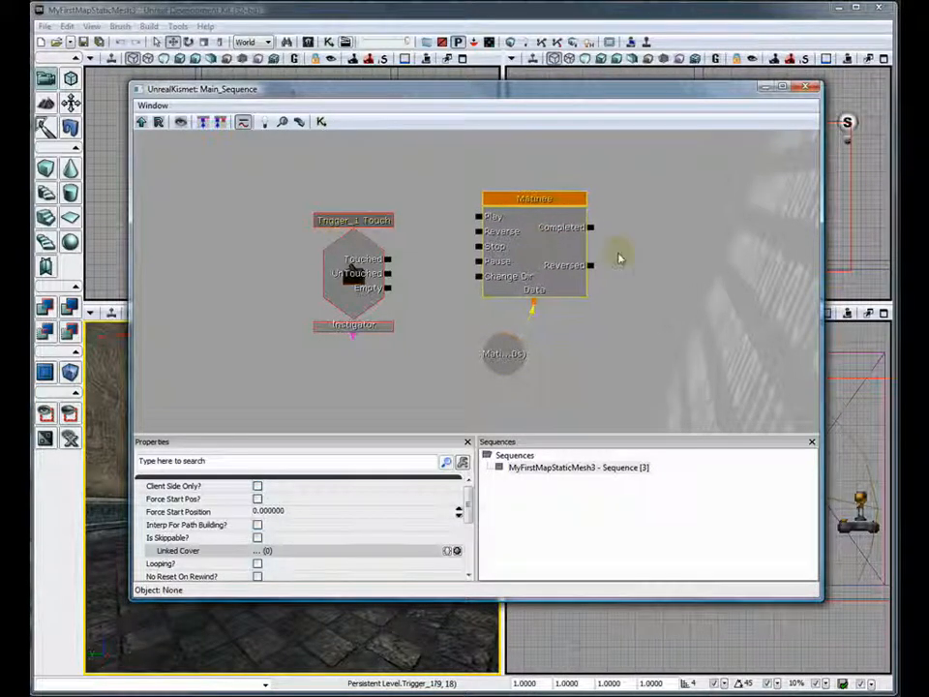
scroll(666, 261, "down", 3)
scroll(666, 262, "up", 3)
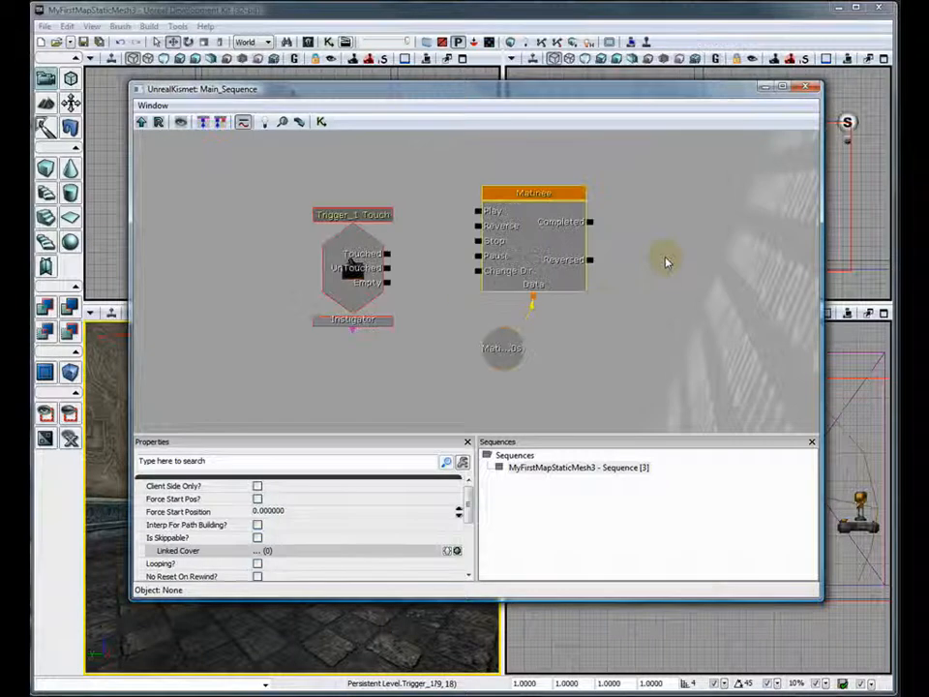
left_click_drag(586, 315, 512, 311)
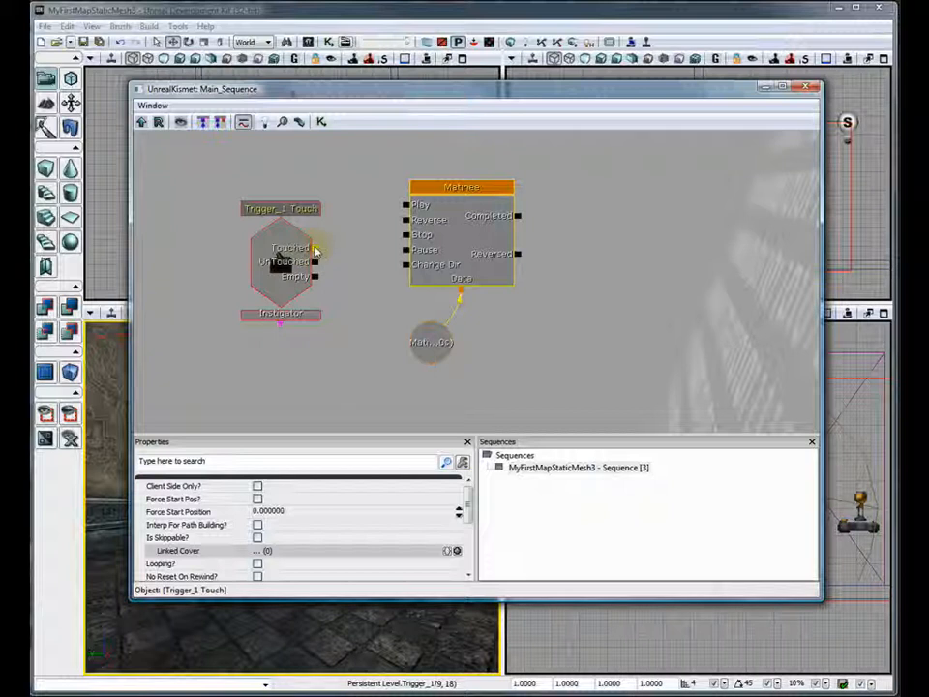
left_click_drag(315, 250, 407, 206)
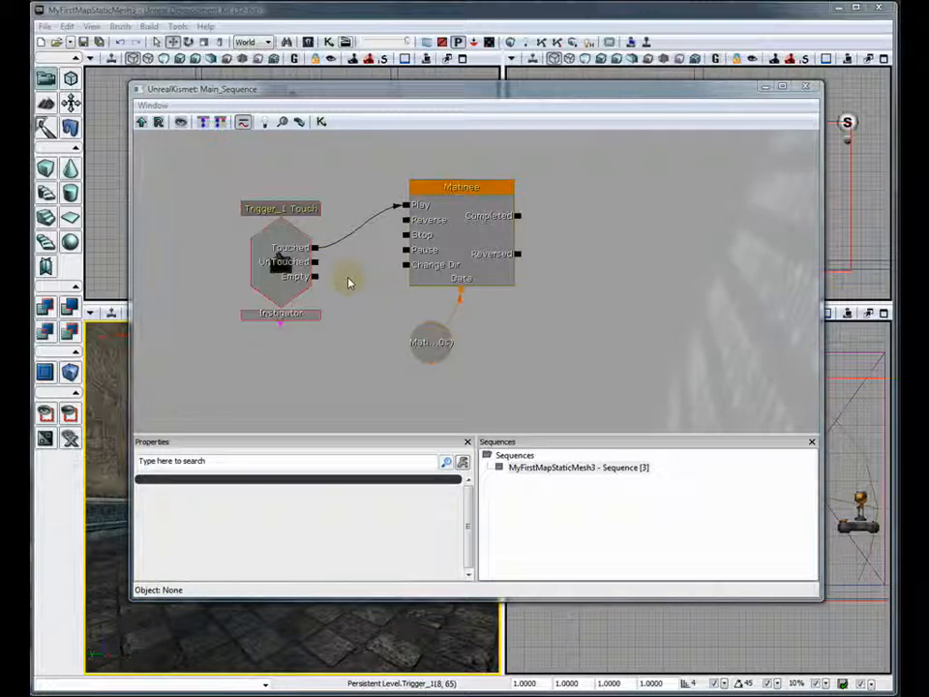
left_click(276, 252)
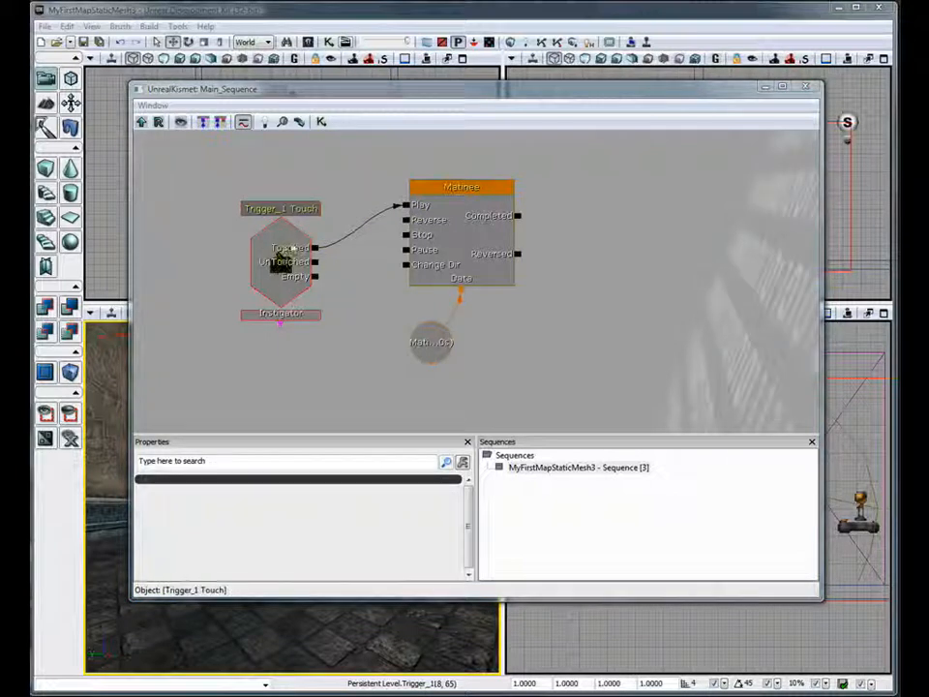
left_click(339, 250)
left_click(438, 207)
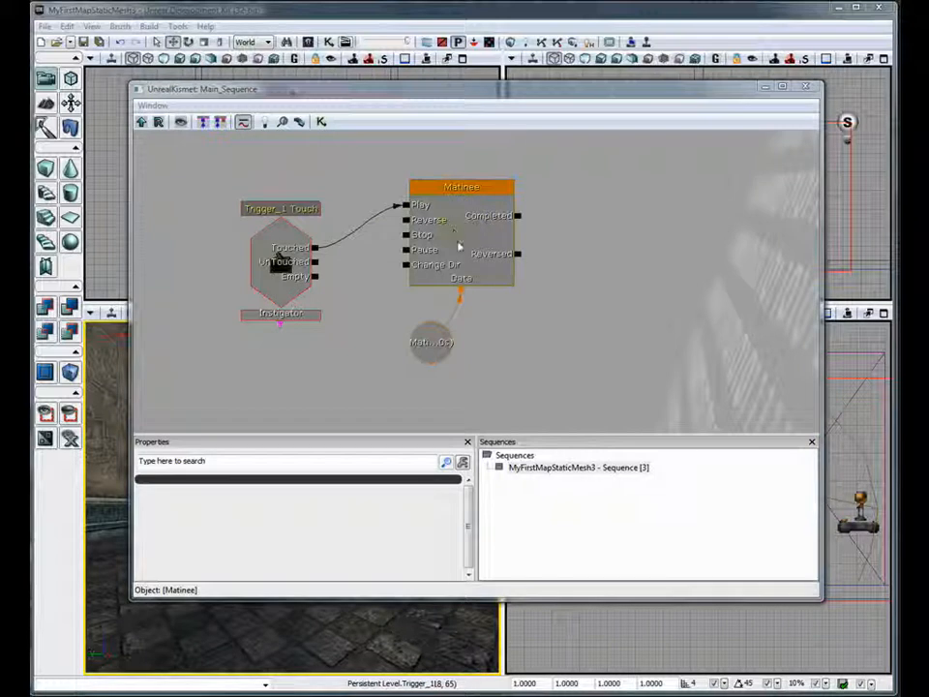
left_click(458, 247)
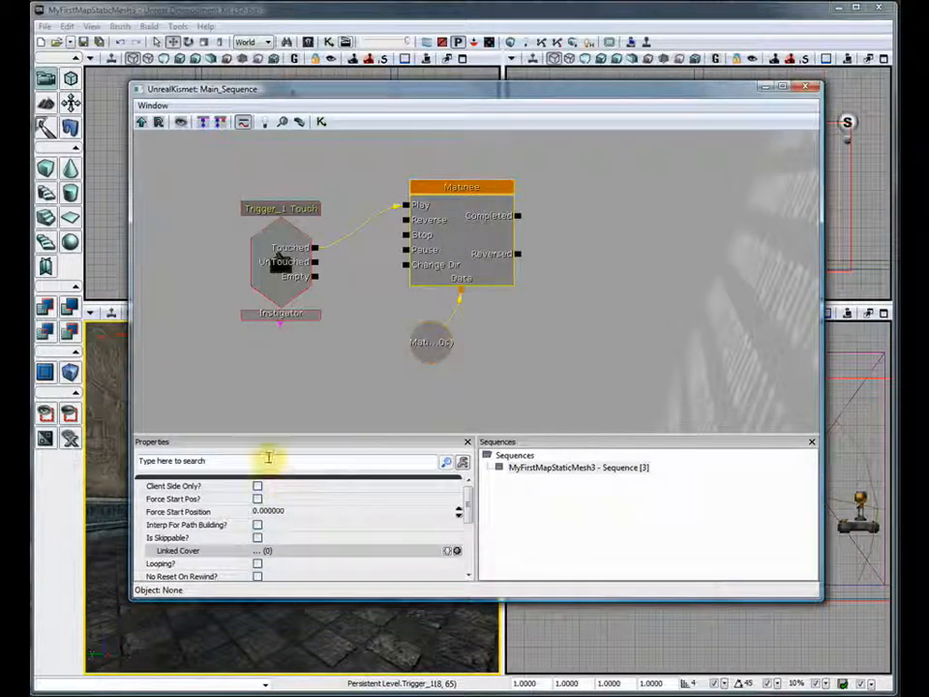
left_click(277, 305)
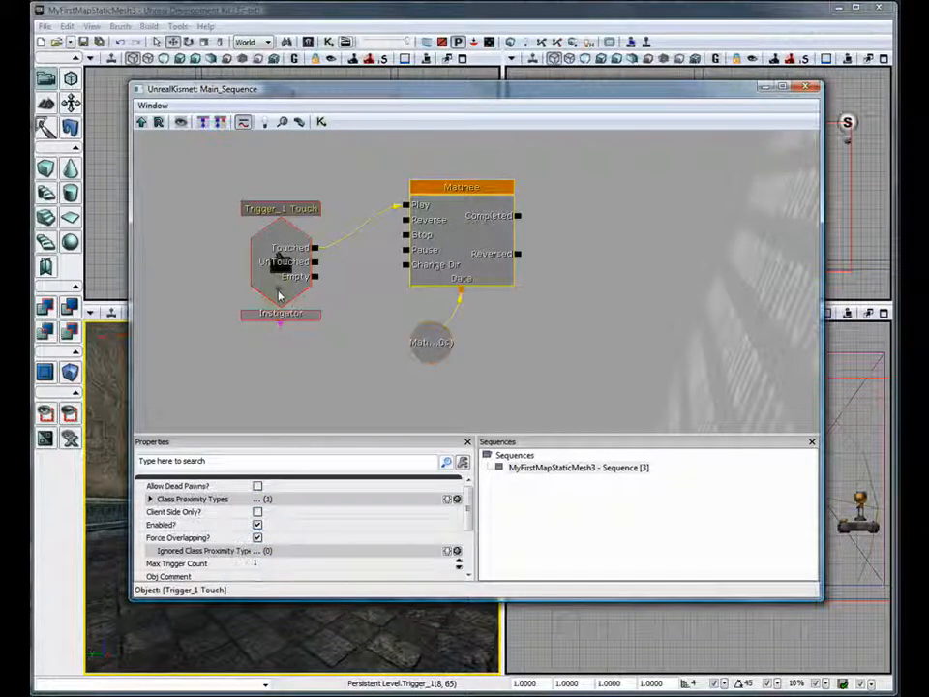
Step: Open the Matinee object in its UnrealMatinee editor, close the Kismet window and move the editor clear of the door views
left_click(464, 235)
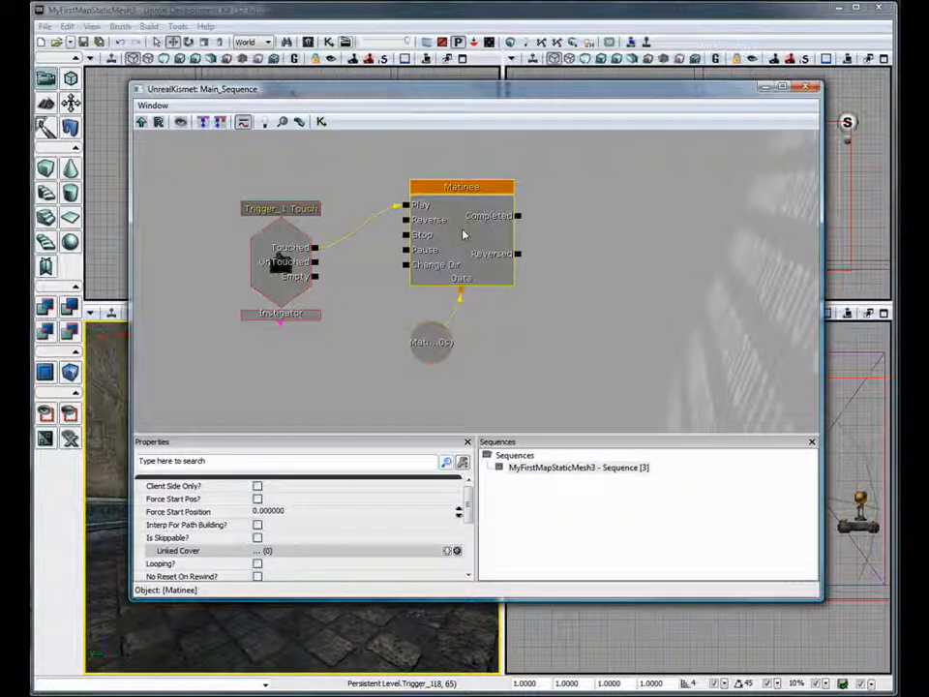
double_click(464, 234)
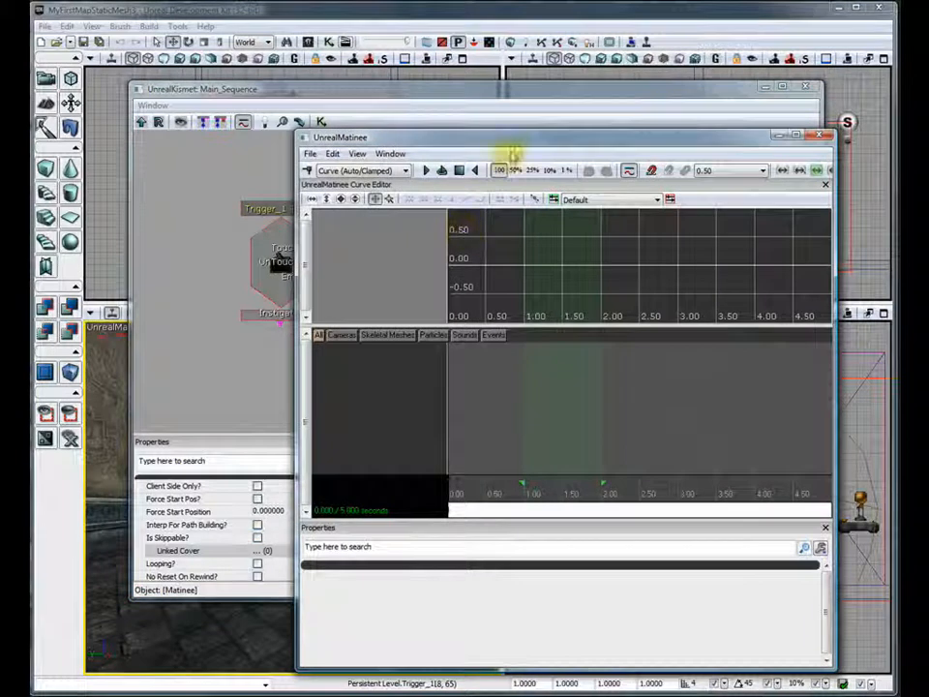
left_click_drag(516, 138, 514, 92)
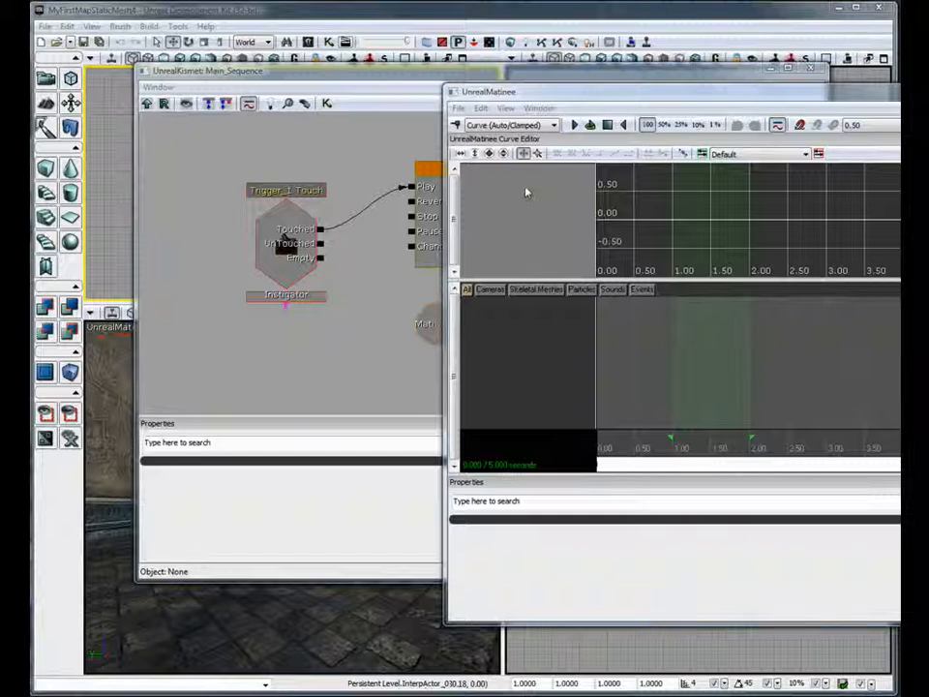
left_click(810, 68)
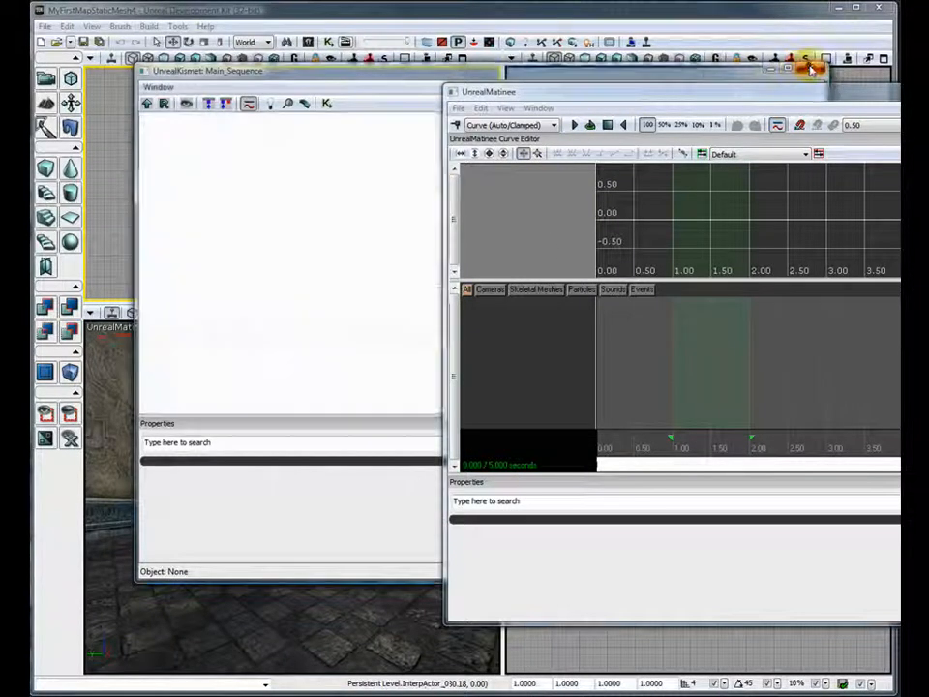
left_click_drag(622, 99, 631, 99)
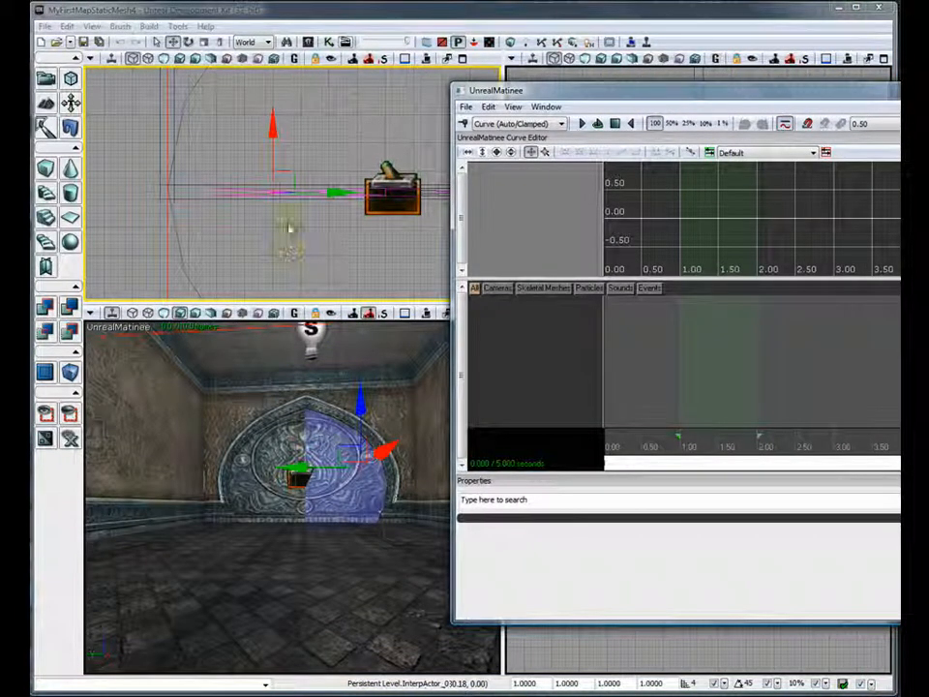
Step: With the right door panel selected, add a new empty group named PorteDroite
right_click(520, 337)
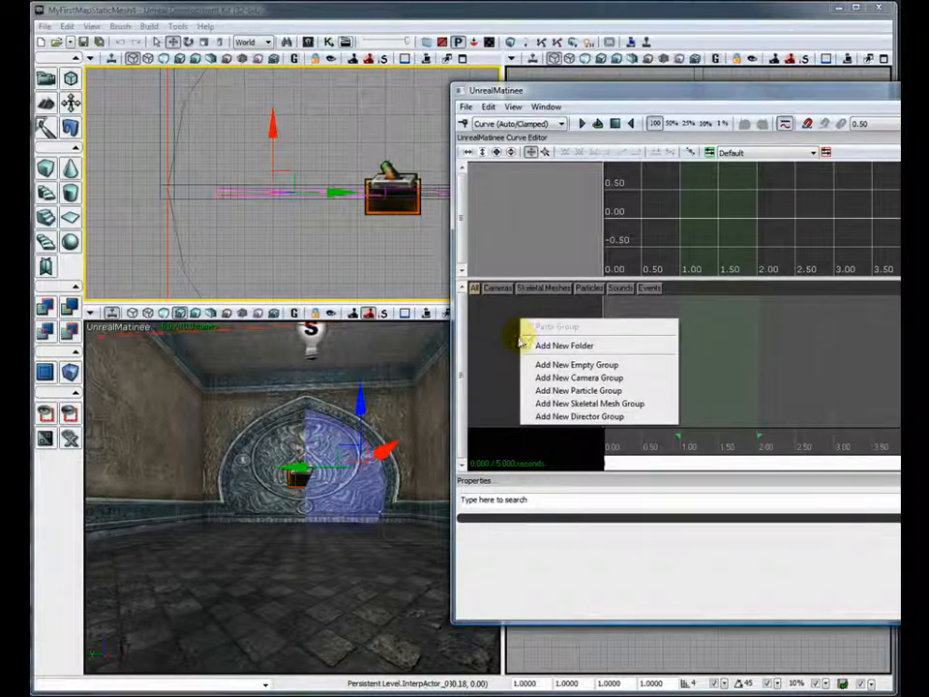
left_click(580, 365)
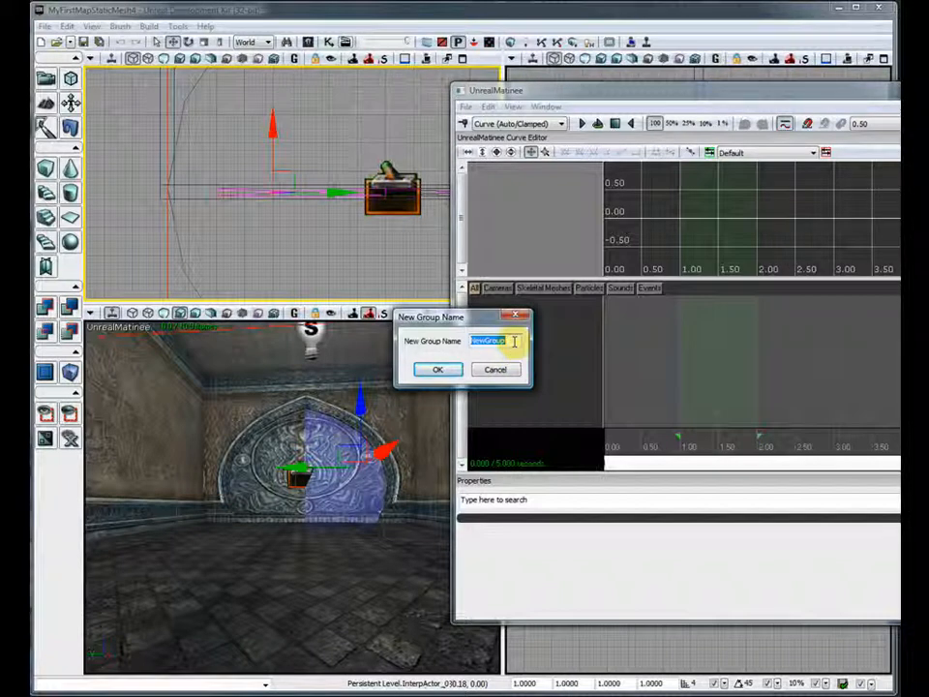
type("PorteDroite")
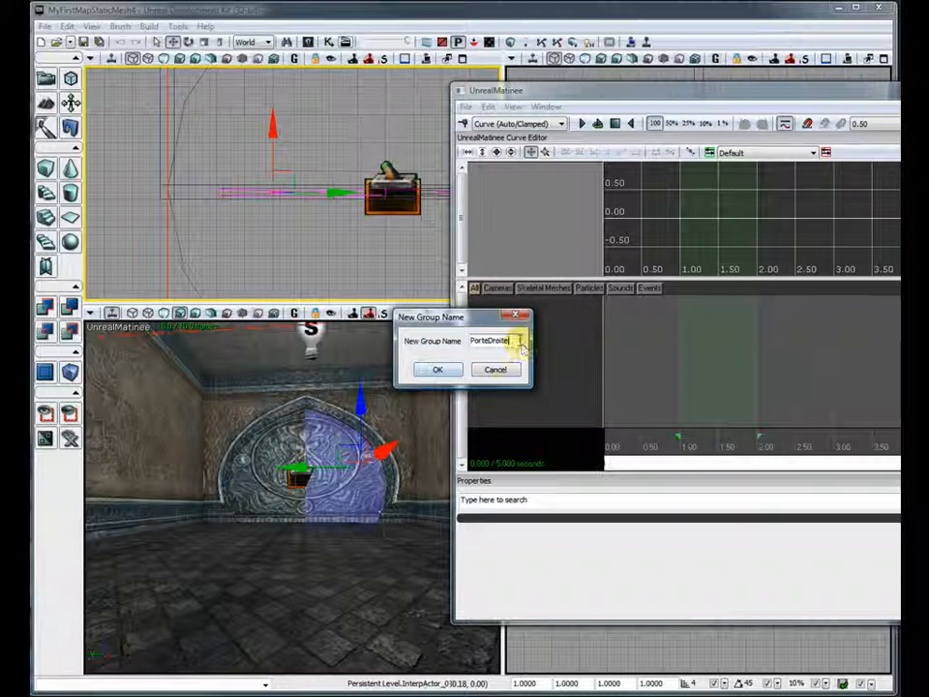
left_click(435, 370)
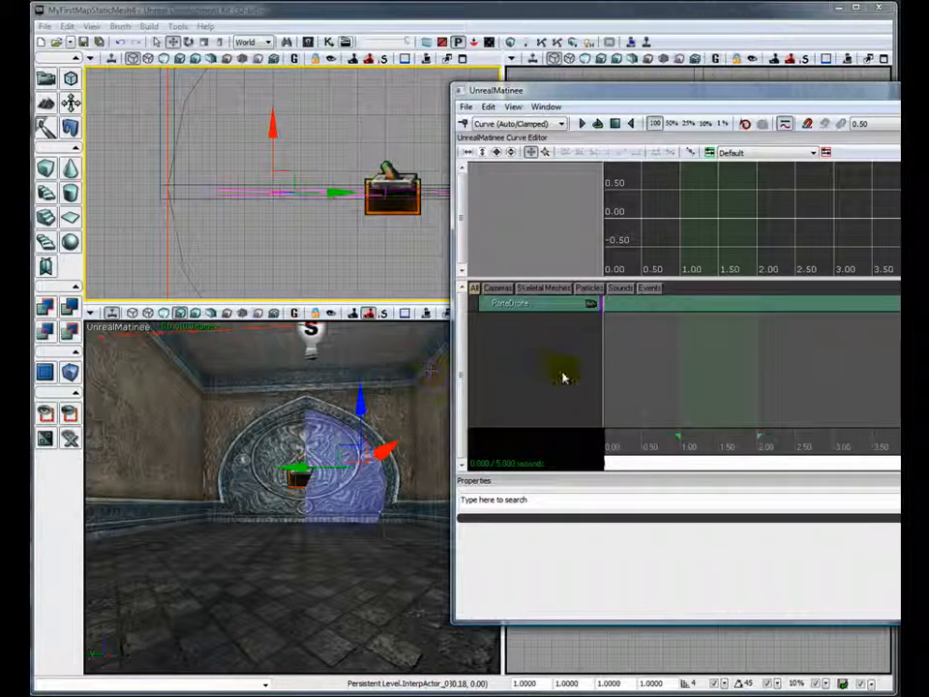
Step: Add a new Movement track to the PorteDroite group
right_click(540, 309)
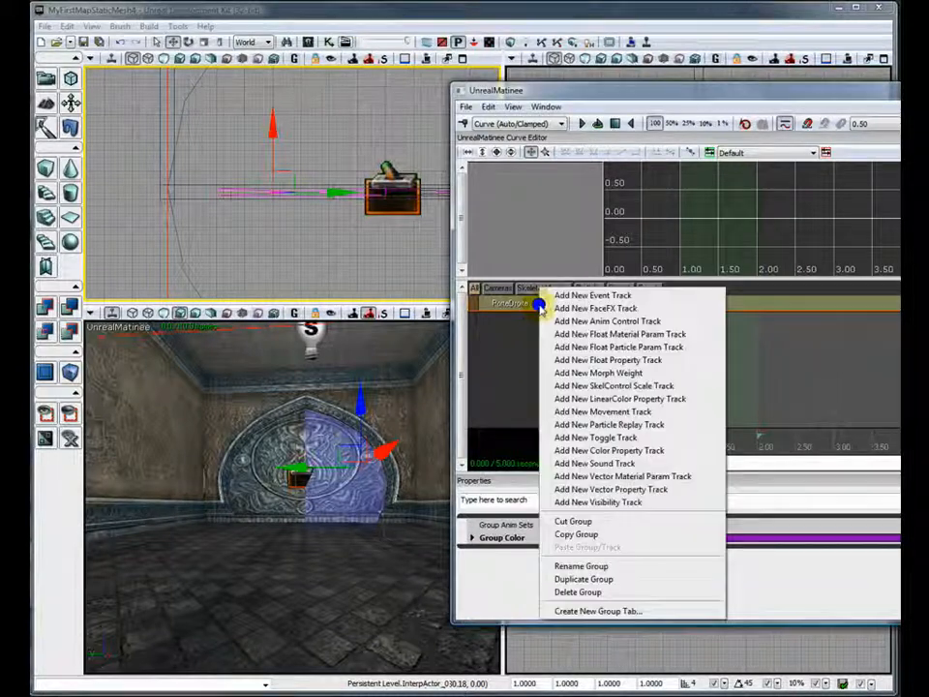
left_click(548, 411)
left_click(555, 323)
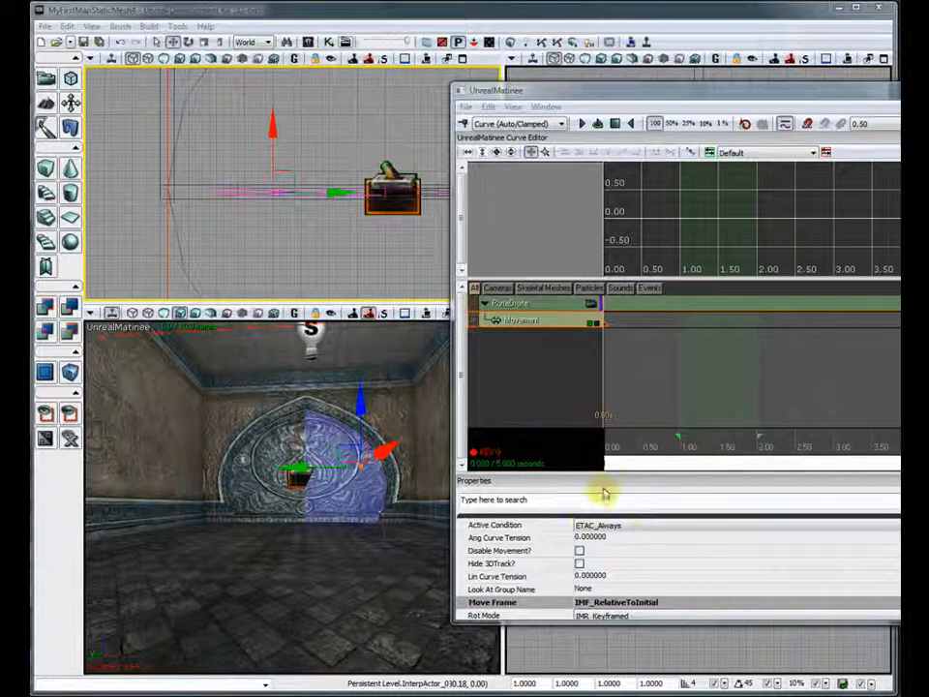
Step: Add a movement key at about 1.5 seconds and slide the right door panel sideways until its half of the doorway is open
left_click(612, 444)
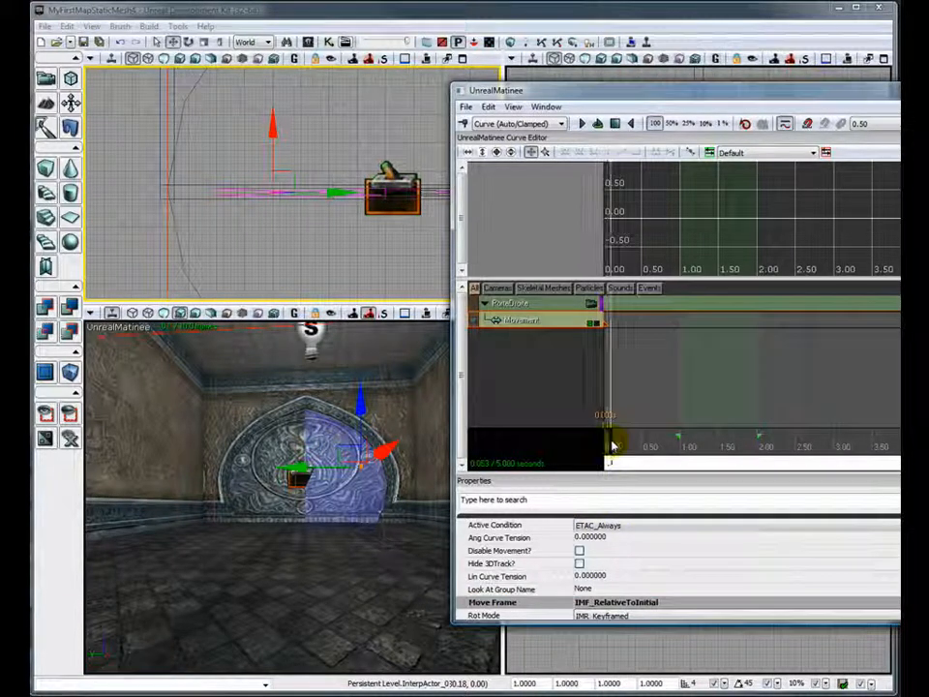
mouse_move(612, 444)
left_mouse_down()
mouse_move(764, 460)
mouse_move(756, 452)
mouse_move(629, 441)
left_mouse_up()
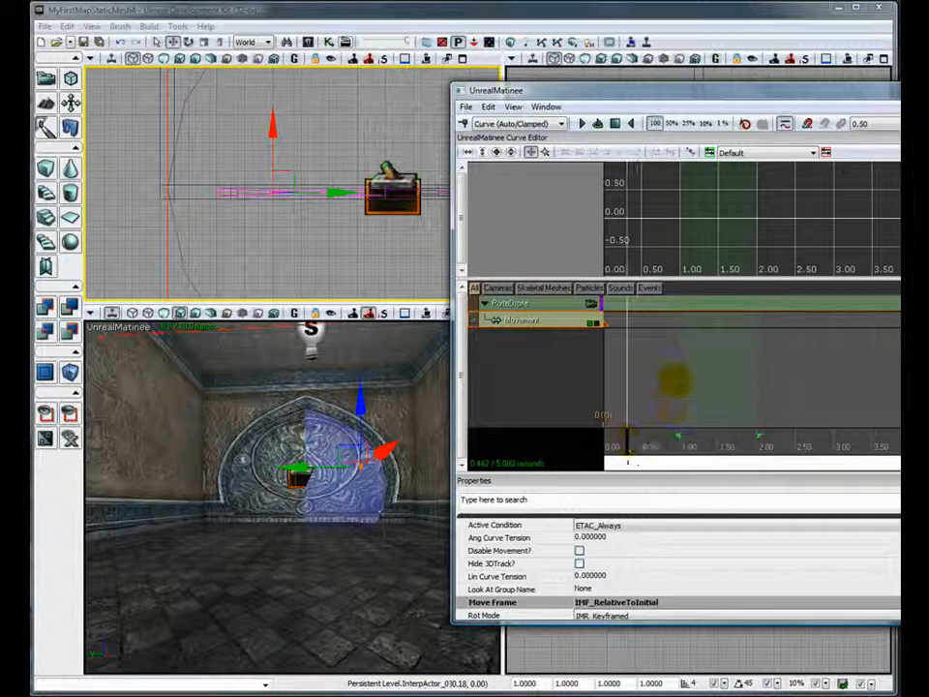
left_click_drag(675, 378, 704, 357)
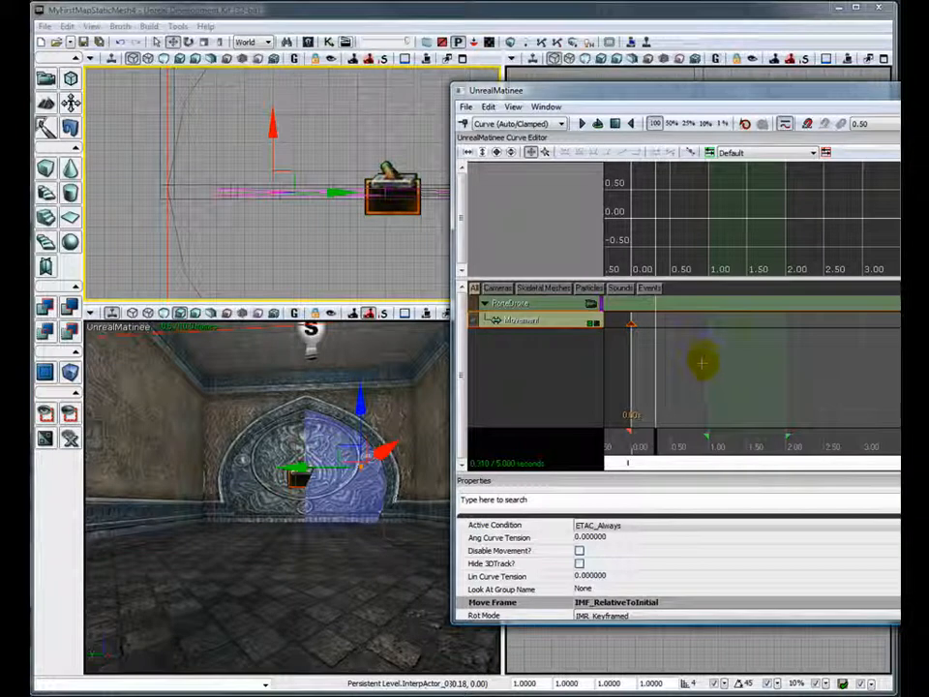
left_click(629, 323)
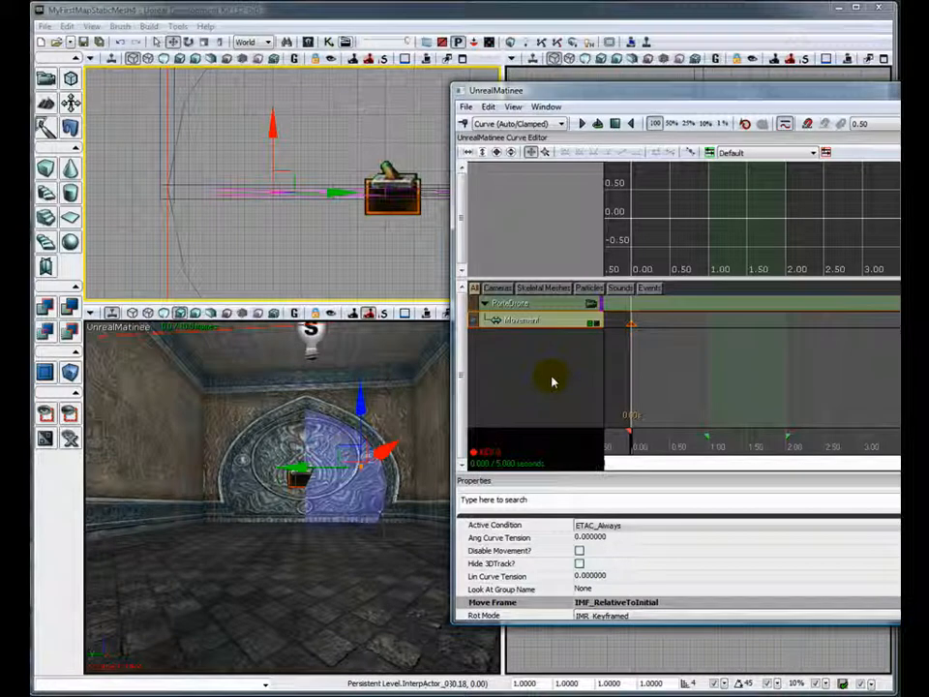
left_click_drag(629, 443, 747, 445)
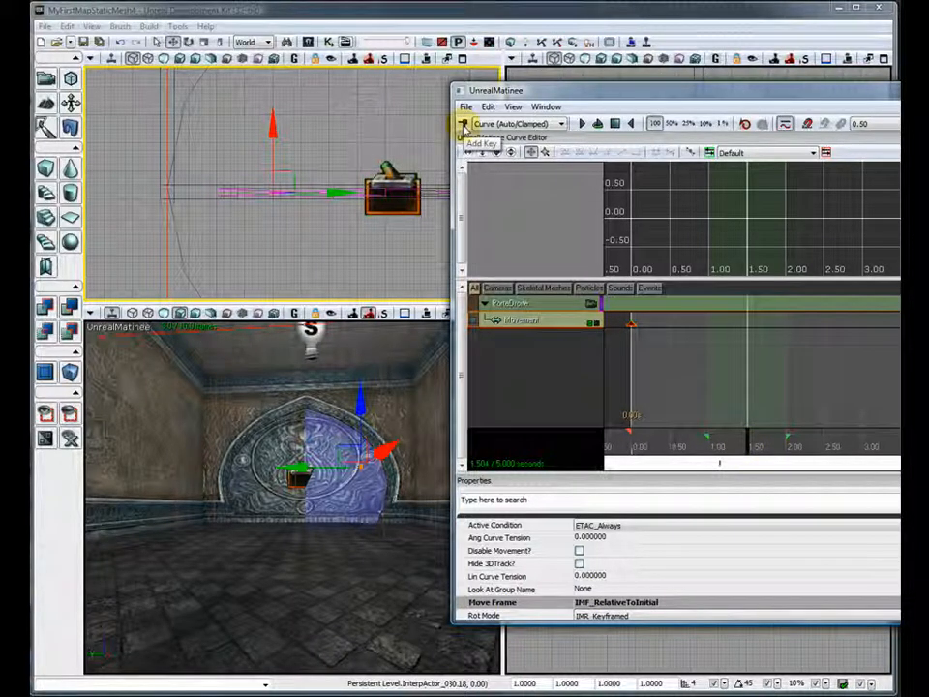
left_click(464, 125)
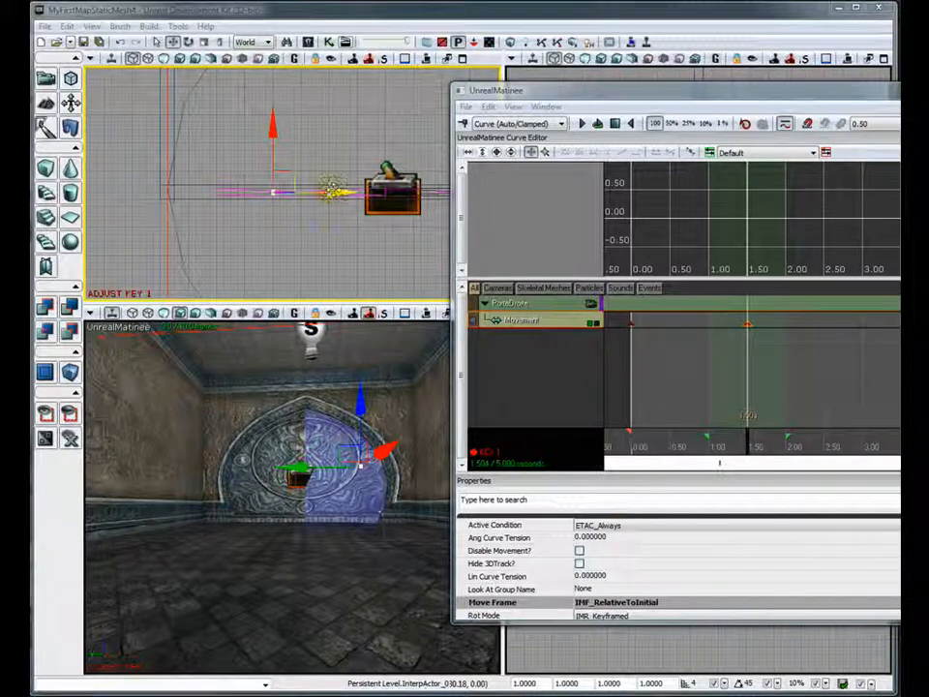
left_click_drag(332, 191, 167, 191)
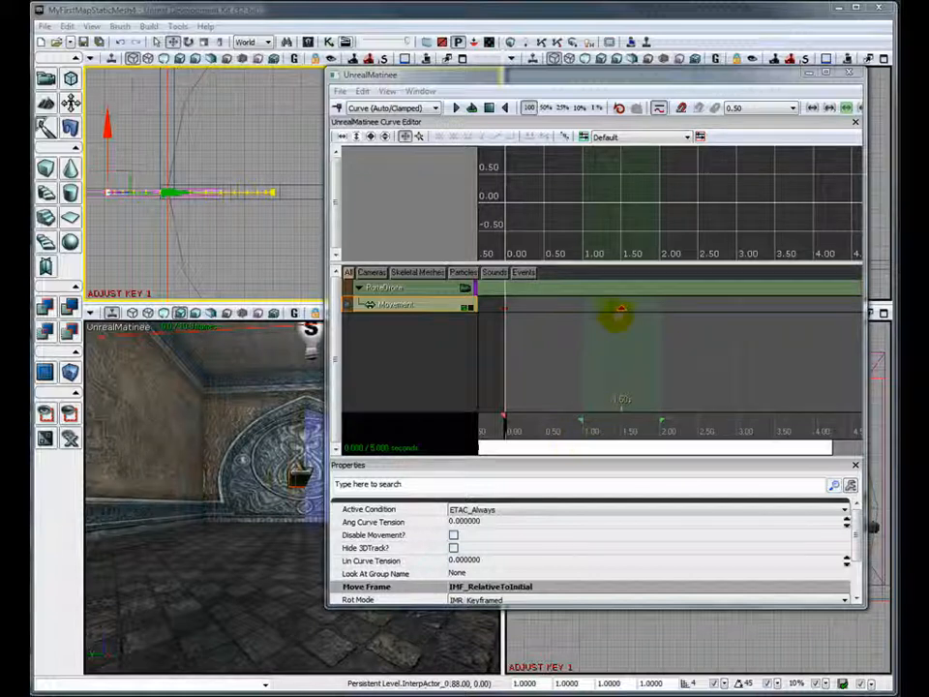
Step: Set the time of the door's second movement key to 1 second
left_click(621, 309)
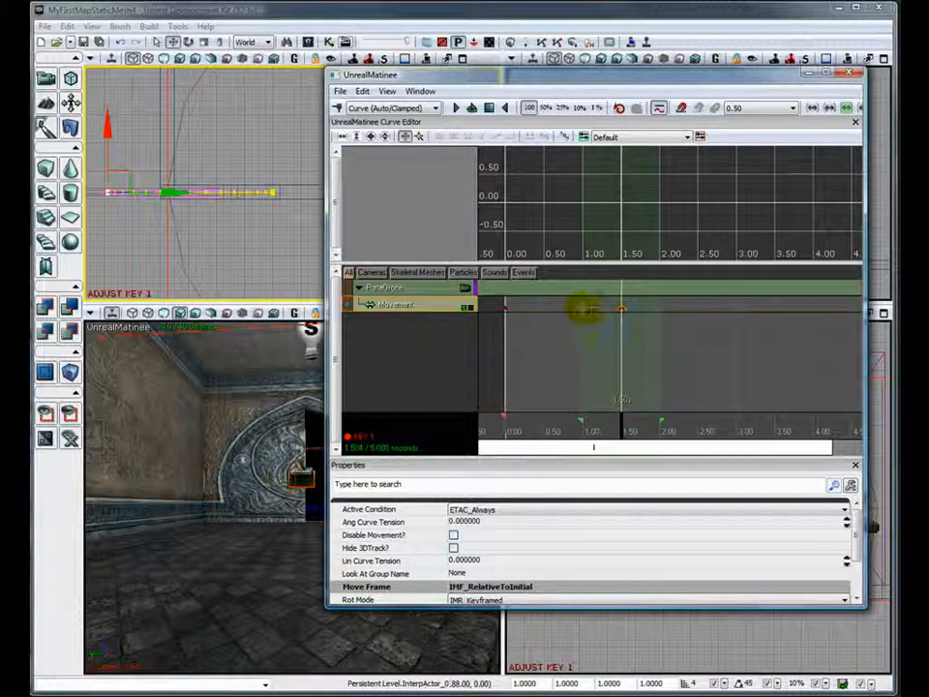
right_click(620, 309)
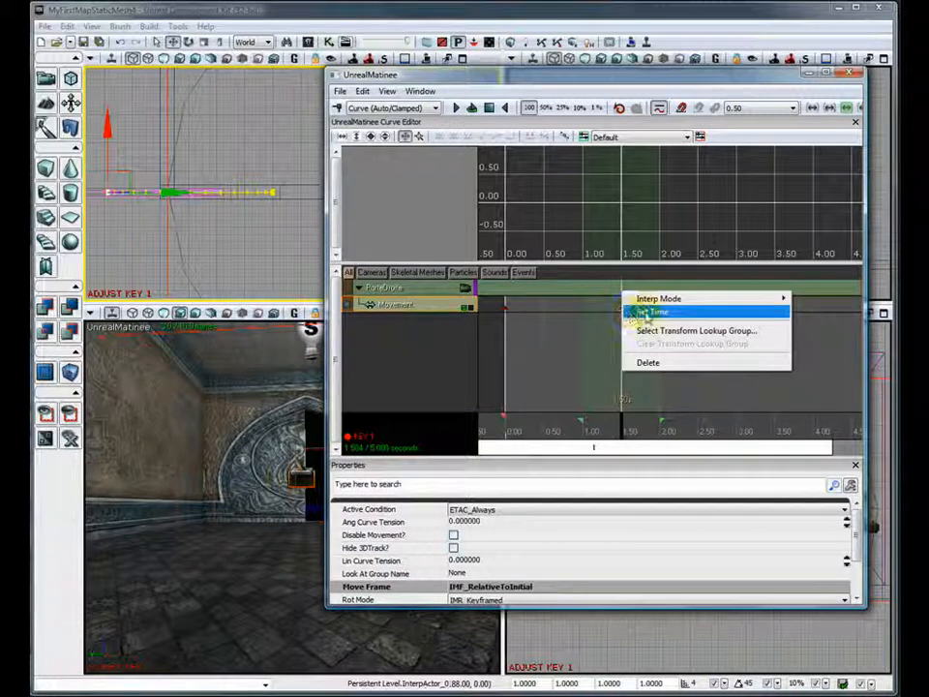
left_click(650, 312)
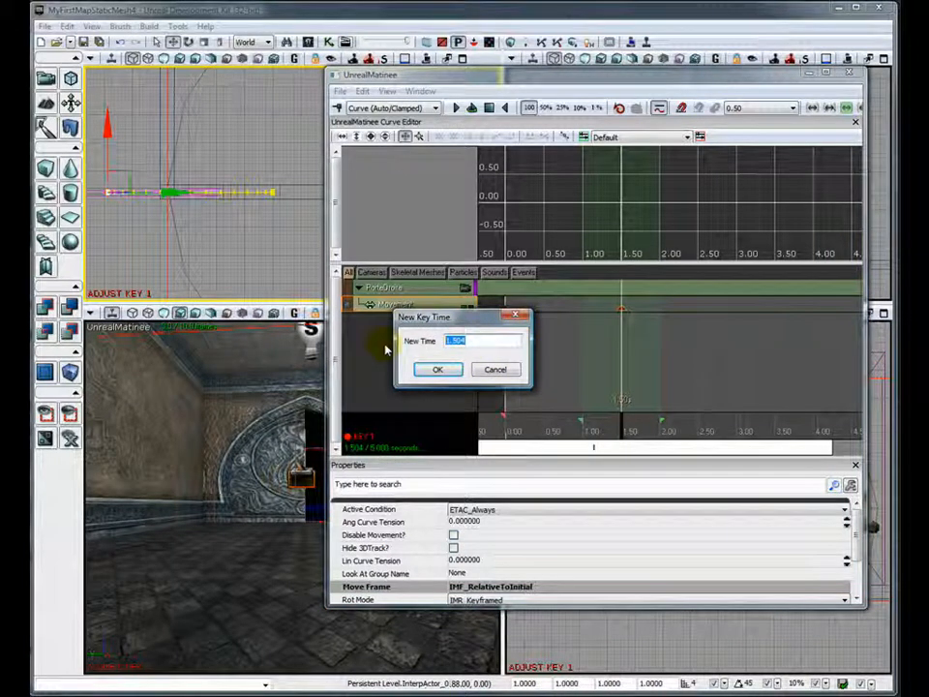
type("0")
key("Return")
Step: Shorten the Matinee sequence to about 1.04 seconds so it ends just after the last movement key
mouse_move(586, 421)
left_mouse_down()
mouse_move(508, 418)
mouse_move(580, 417)
left_mouse_up()
scroll(675, 350, "down", 3)
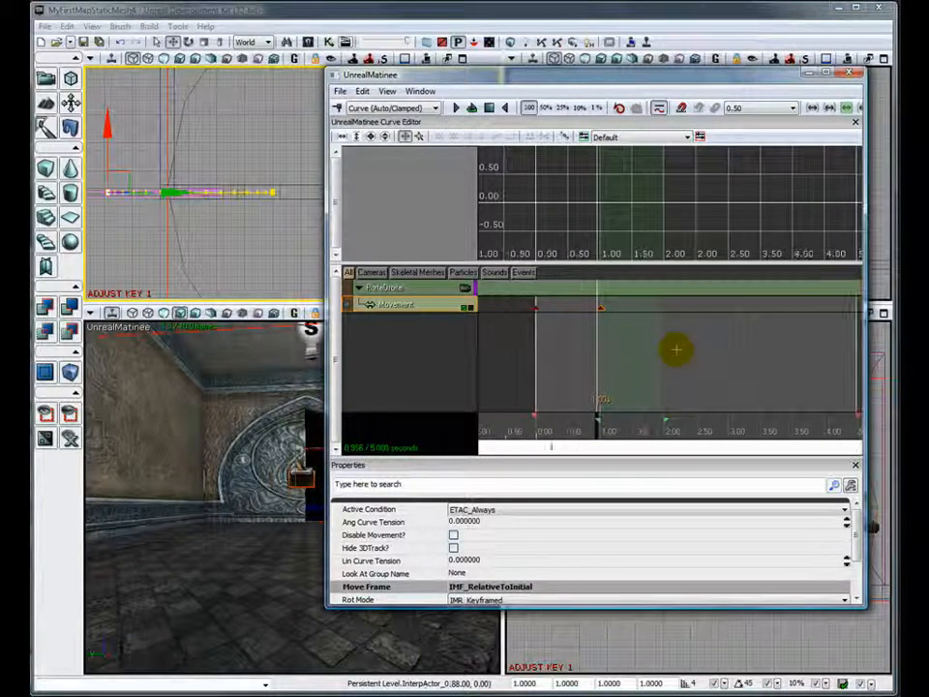
scroll(675, 350, "down", 3)
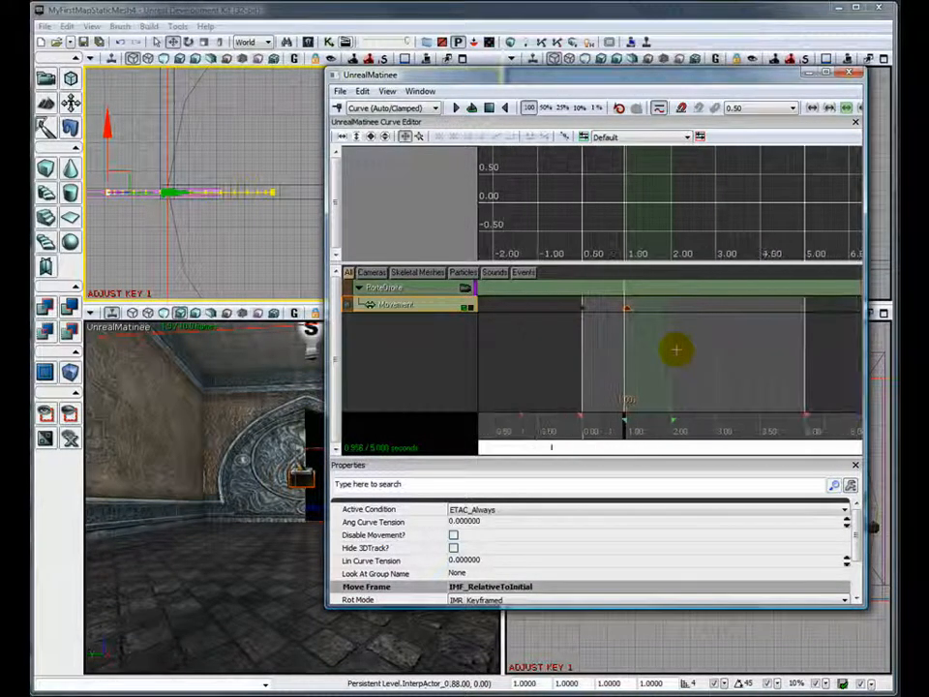
scroll(675, 350, "up", 2)
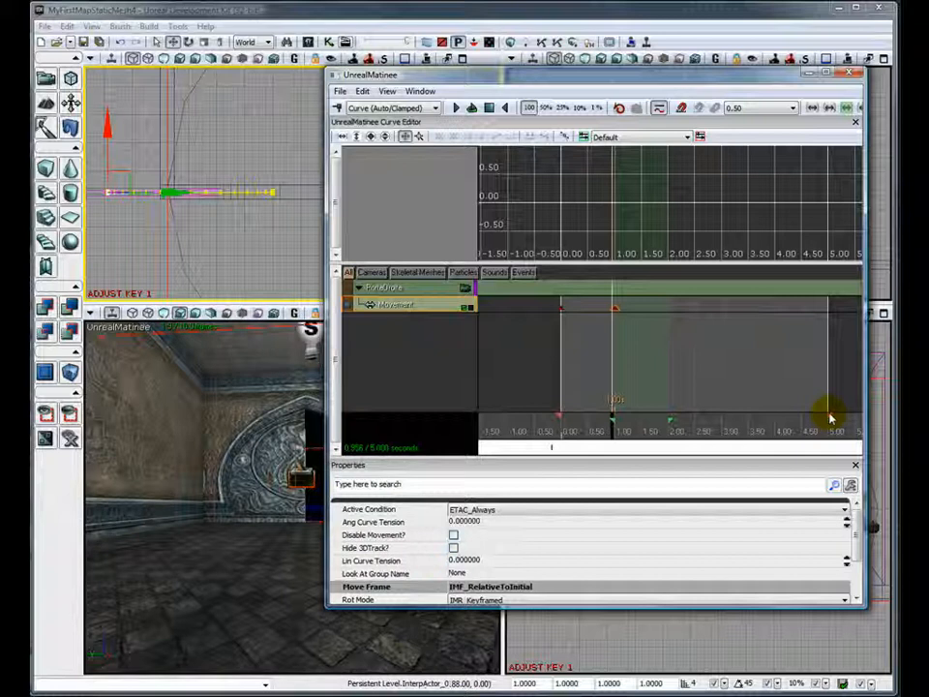
left_click_drag(830, 418, 615, 420)
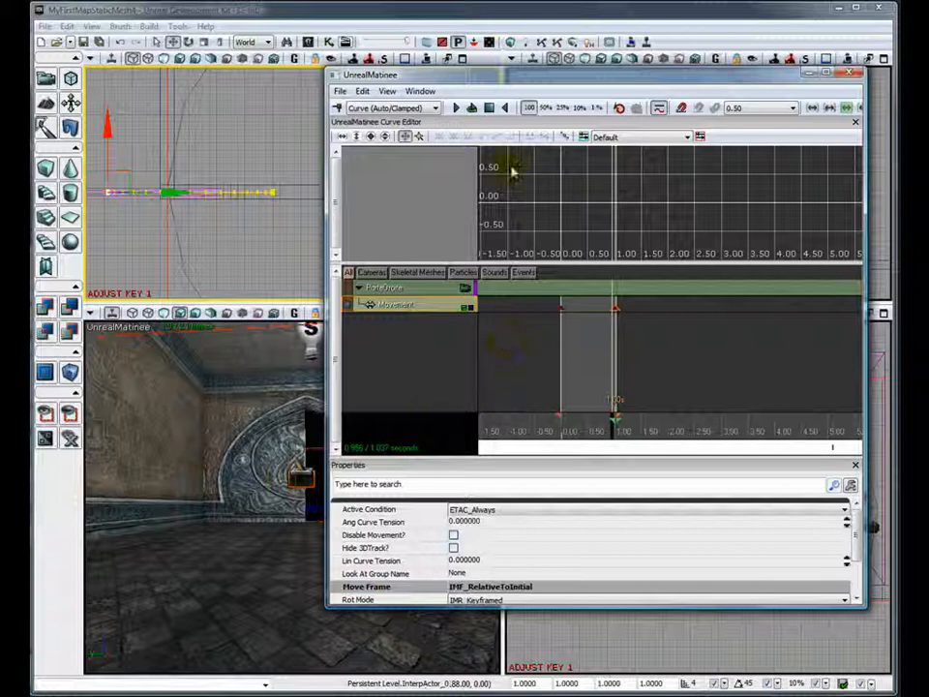
Step: Play the door sequence from its start in Matinee to preview the sliding movement
left_click(489, 107)
left_click_drag(480, 78, 575, 82)
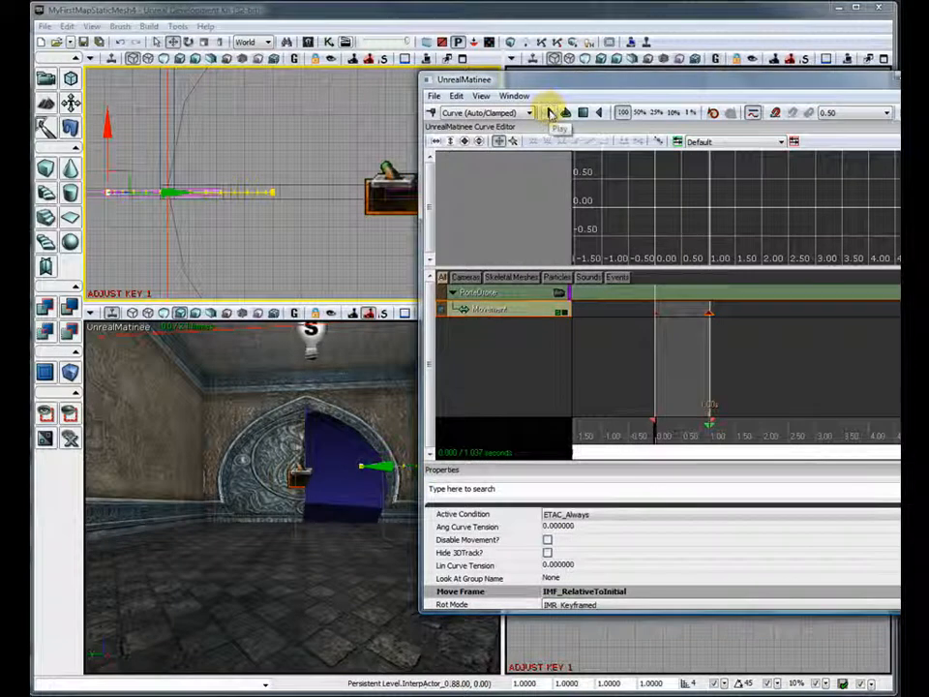
left_click(550, 112)
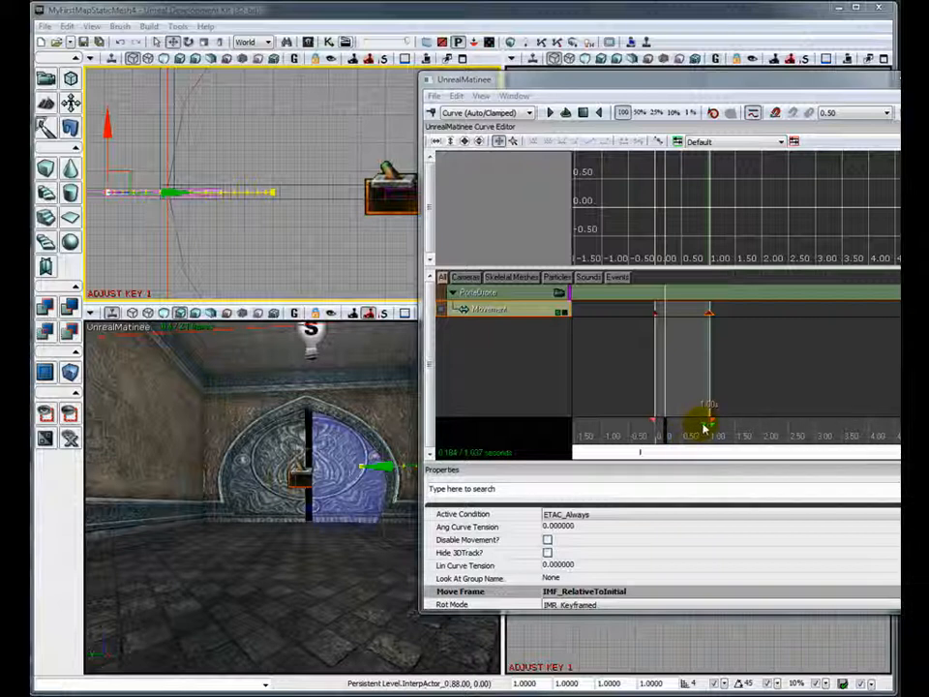
Step: Stretch the loop section over the whole Matinee sequence, stop the looped preview and close Matinee
left_click_drag(703, 425, 653, 426)
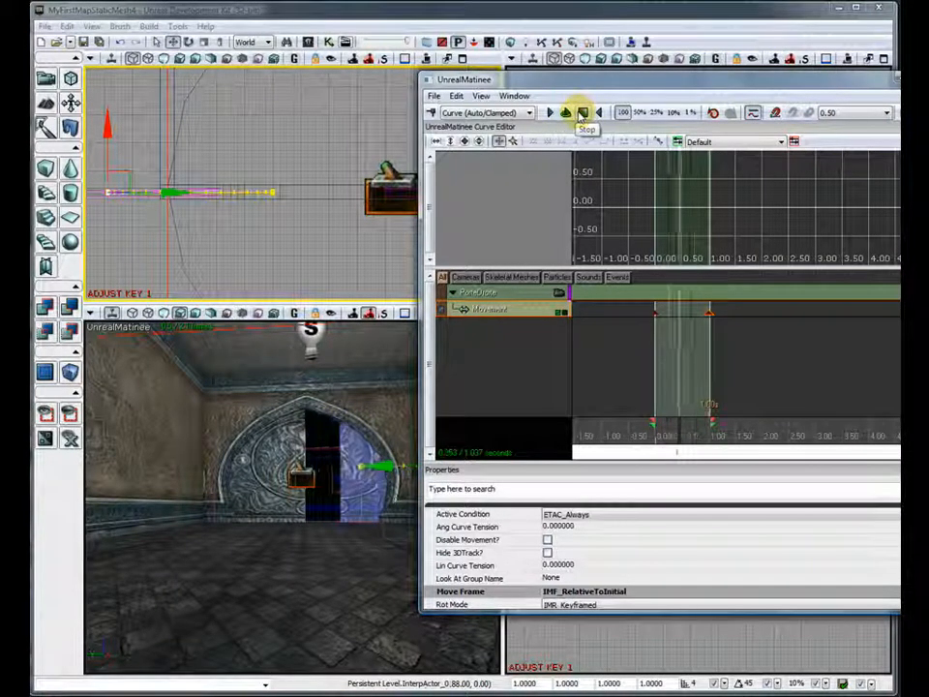
left_click(581, 112)
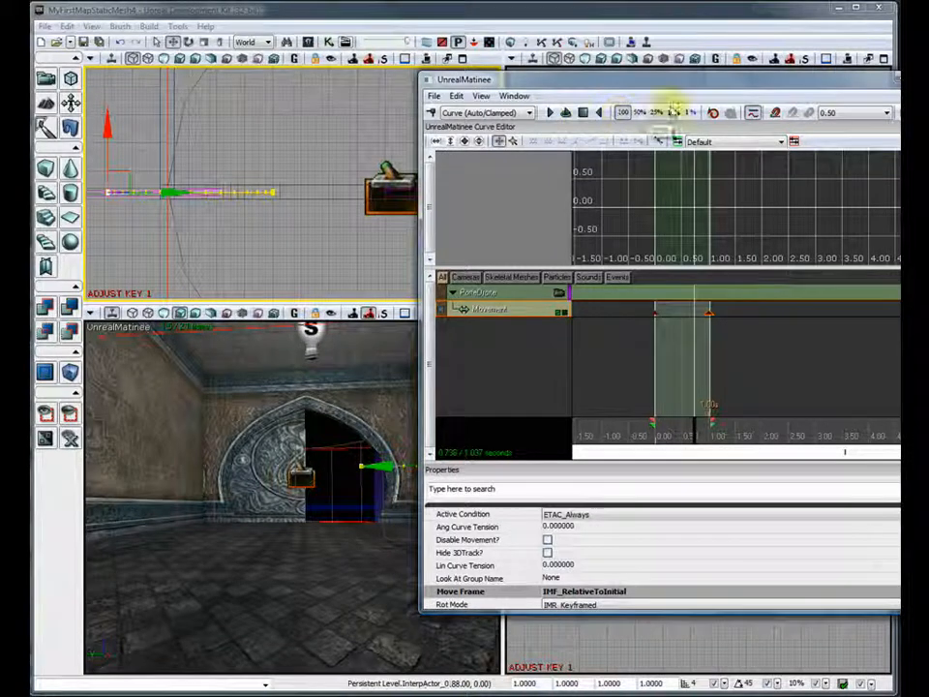
left_click_drag(735, 84, 530, 104)
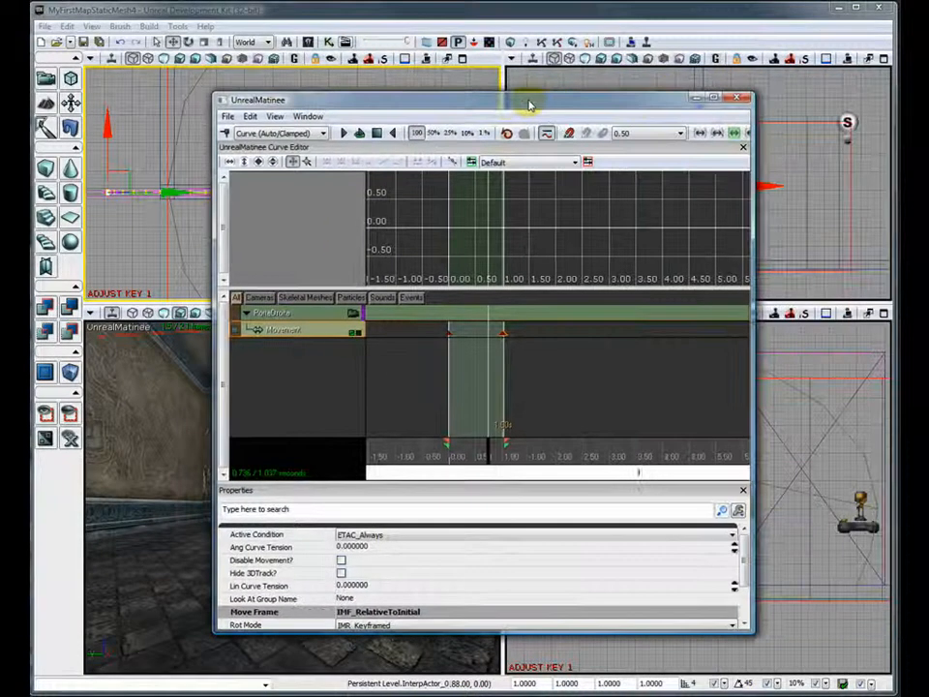
left_click(741, 98)
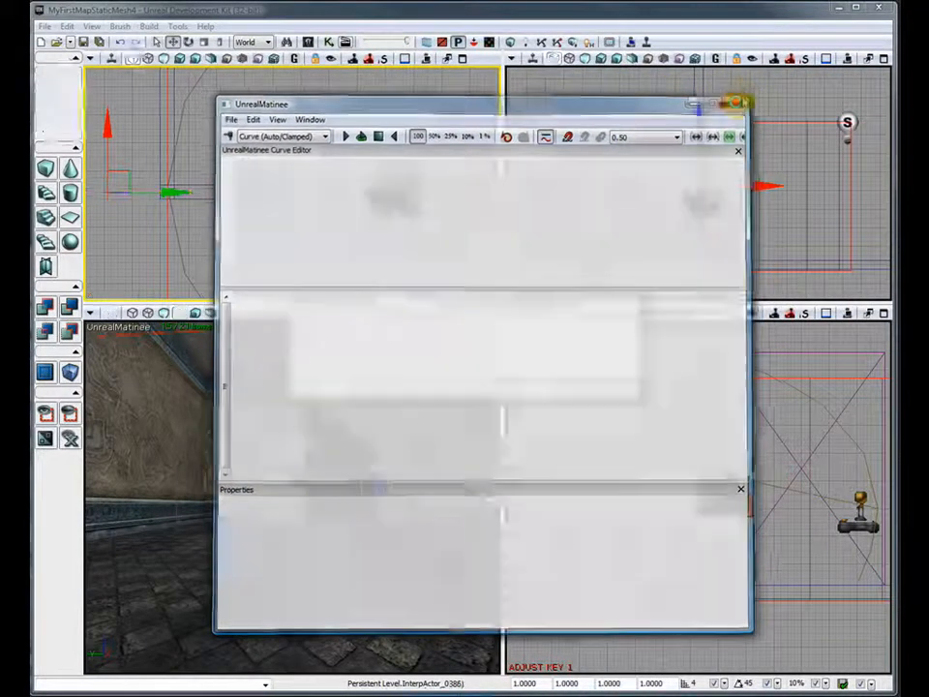
Step: In Kismet, move the InterpActor_0 variable clear of the Matinee node so its link shows, and close Kismet
left_click(330, 42)
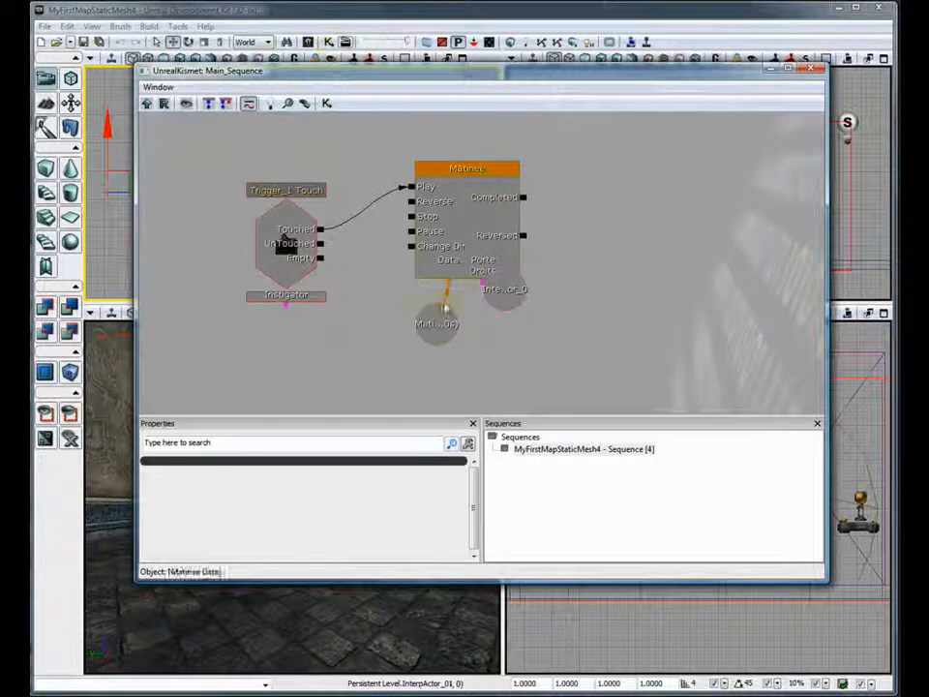
left_click(508, 295)
left_click_drag(510, 297, 515, 326)
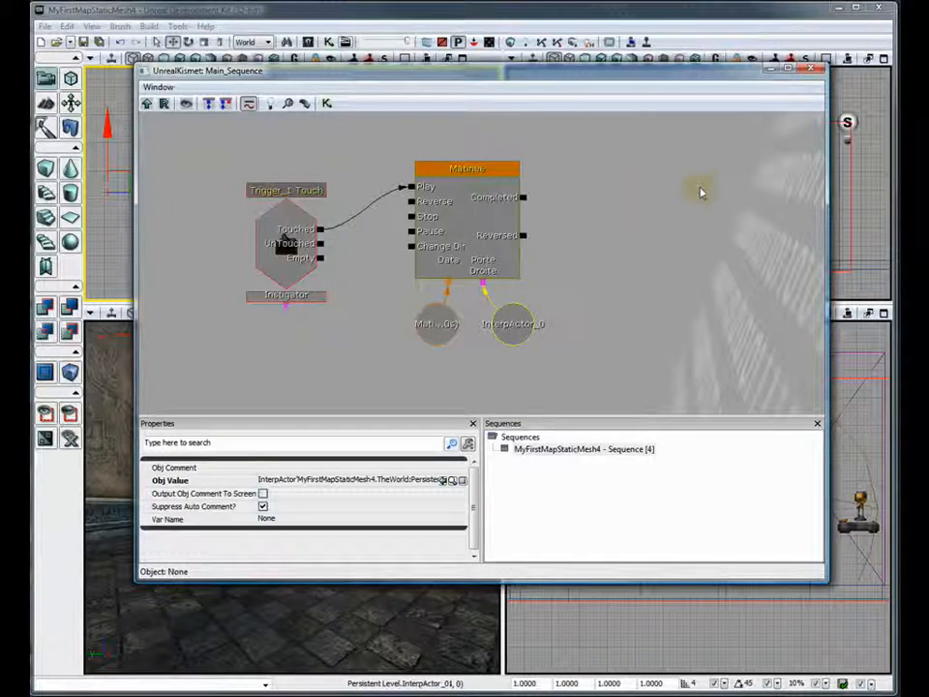
left_click(809, 72)
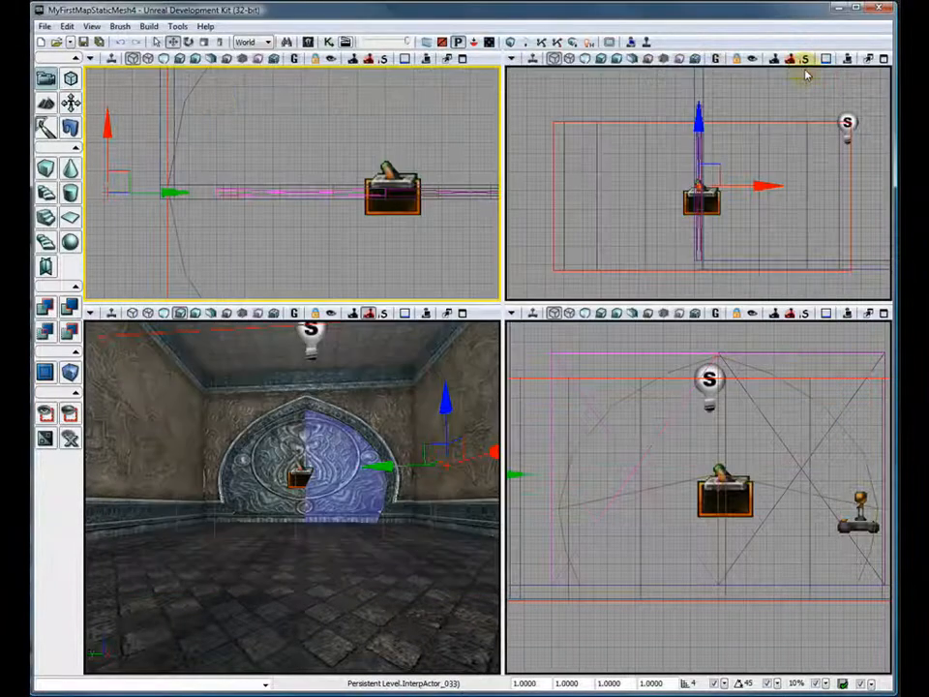
Step: Deselect the door panel and rebuild the level
left_click(323, 566)
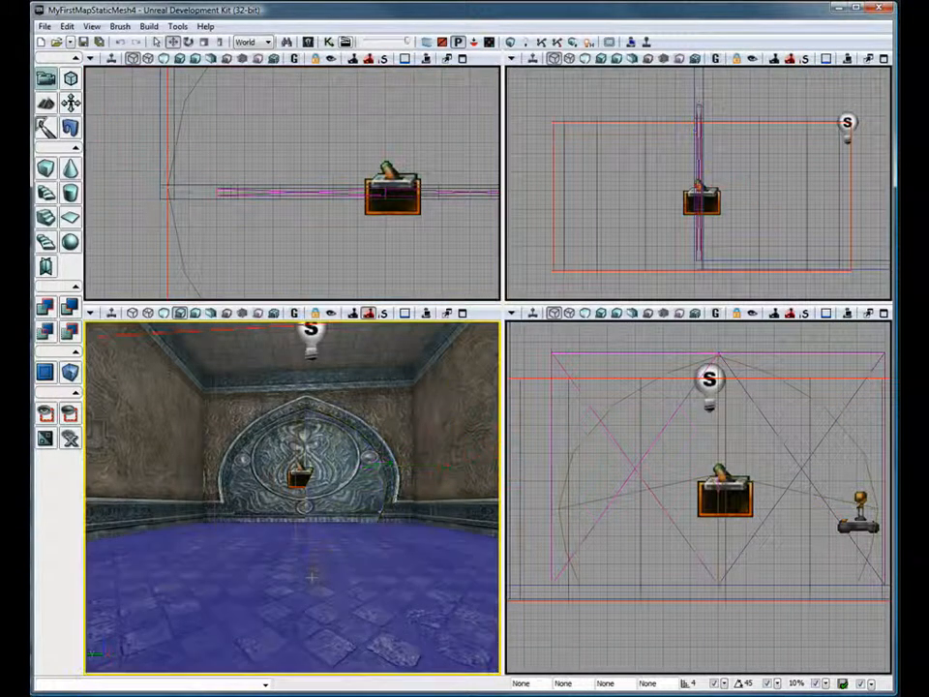
left_click(309, 578)
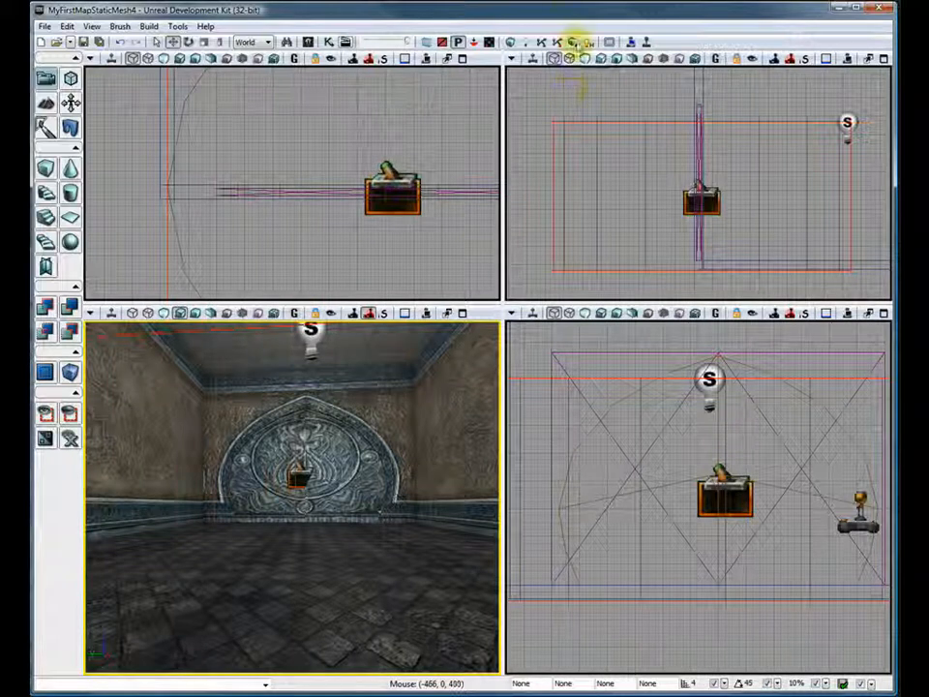
left_click(575, 43)
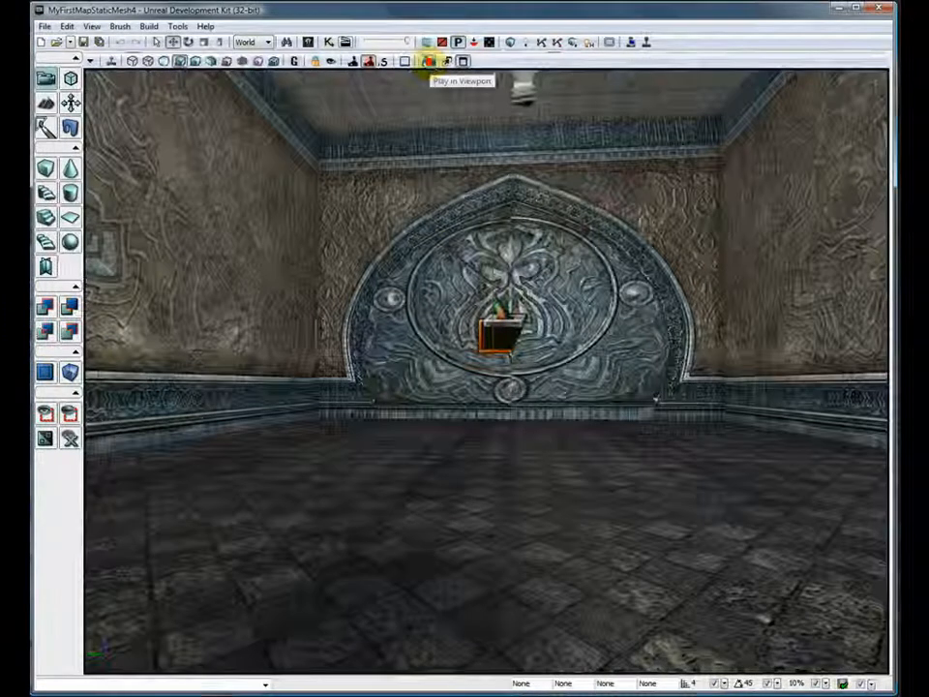
Step: Play the level in the perspective viewport, walk up to the door to test its opening, and end the play session
left_click(429, 61)
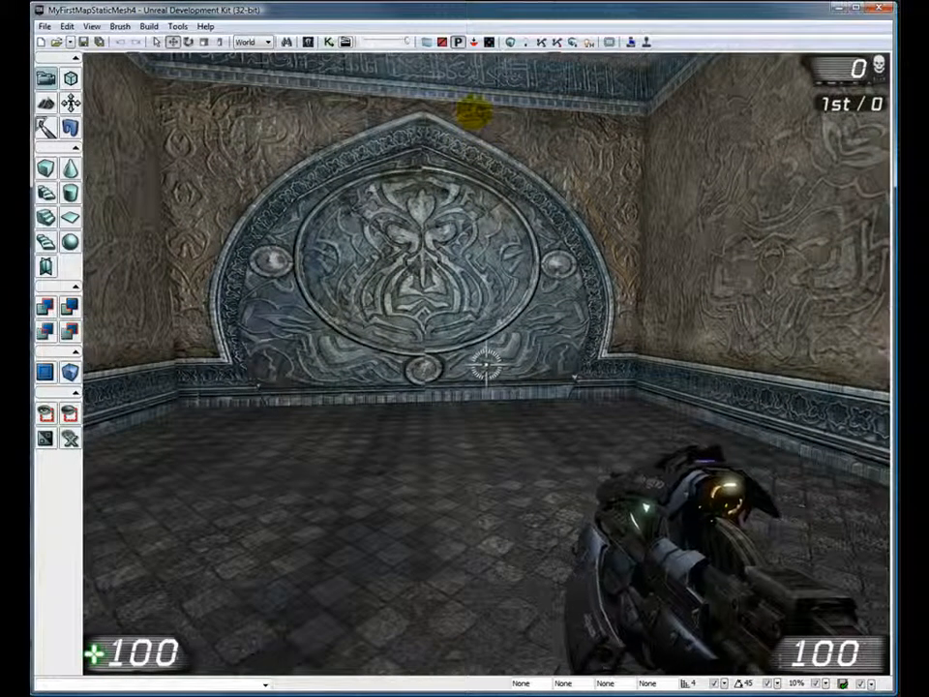
key("w")
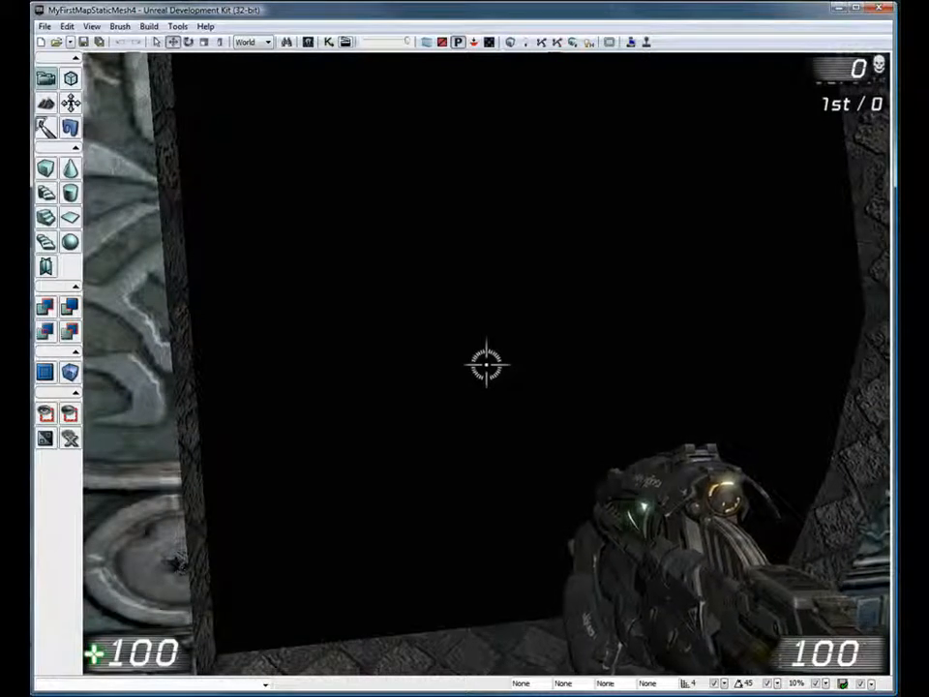
key("Escape")
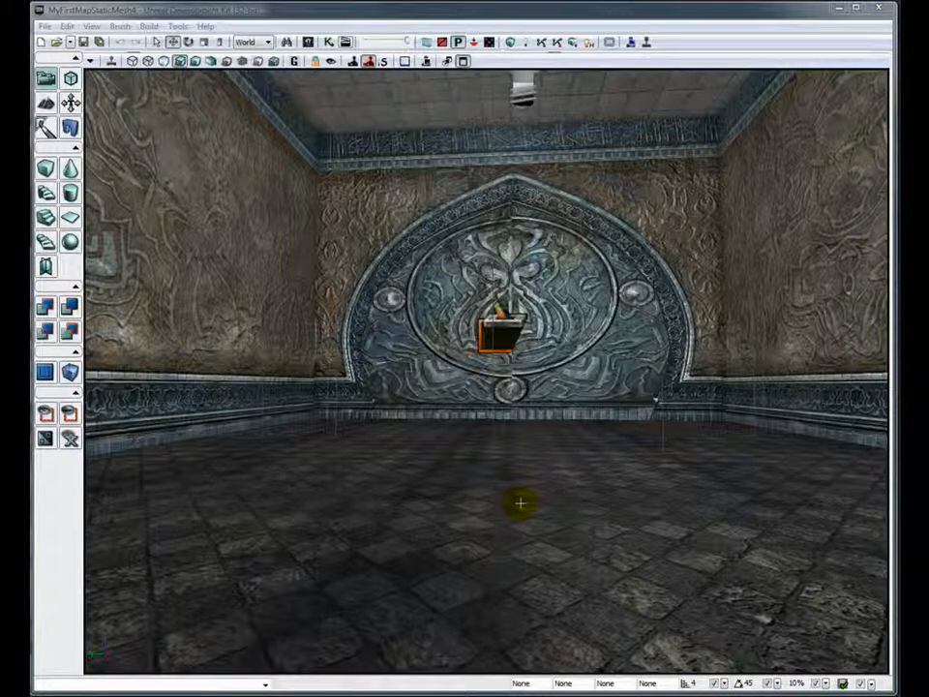
Step: Reopen Kismet and add a Delay action beside the Matinee node
left_click(328, 43)
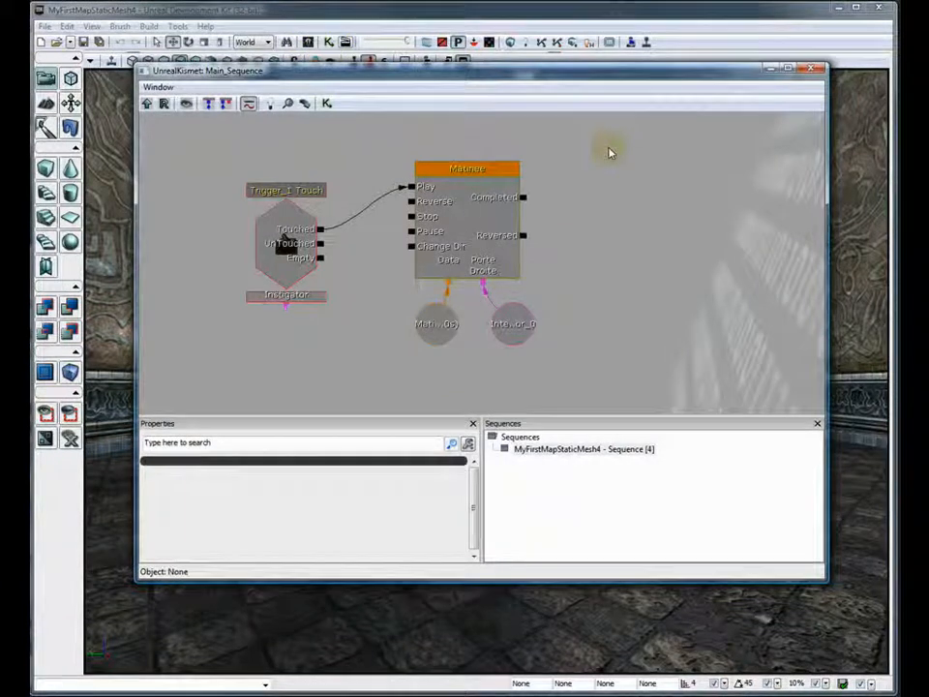
right_click(609, 151)
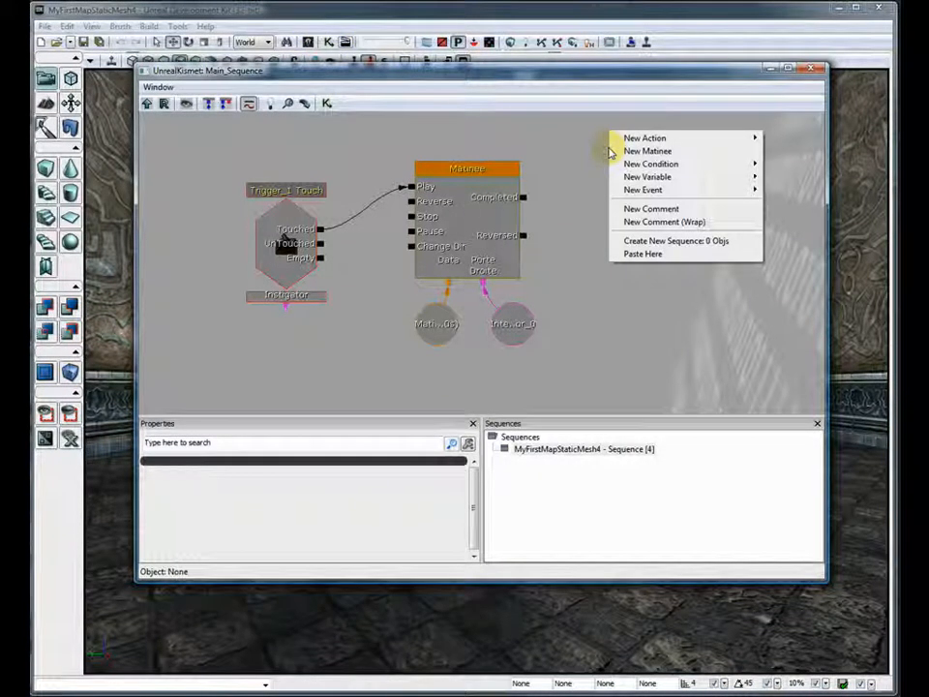
mouse_move(684, 141)
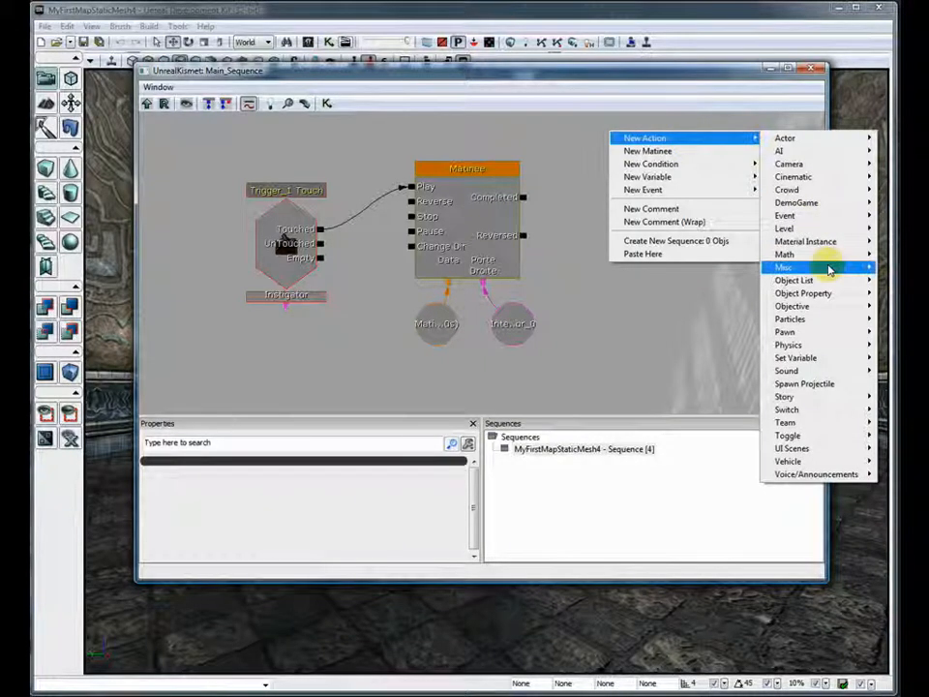
mouse_move(825, 267)
left_click(669, 294)
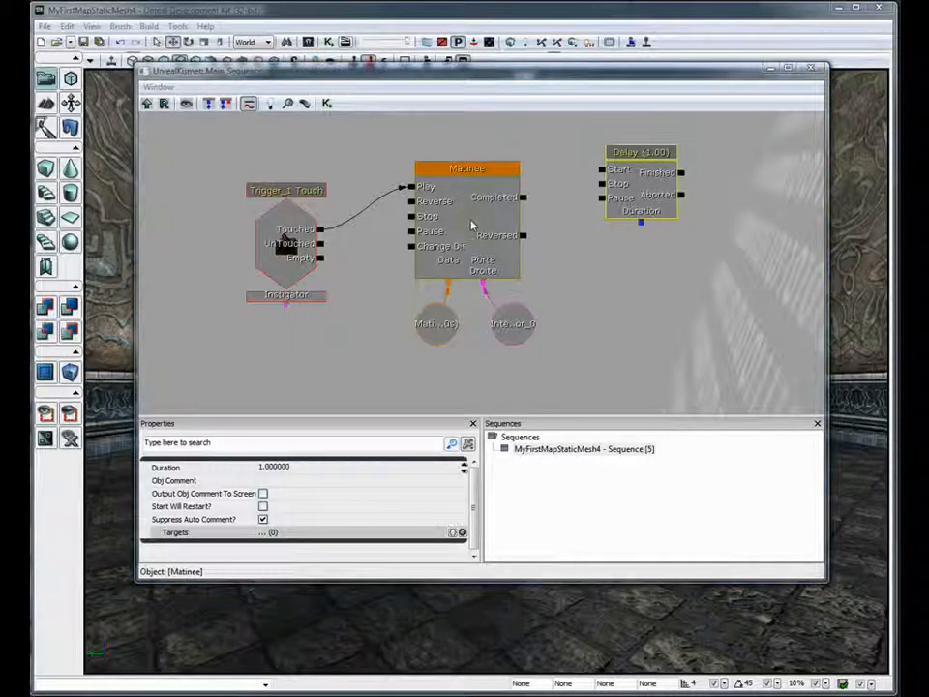
Step: Link Matinee's Completed output to the Delay's Start, and the Delay's Finished output to Matinee's Reverse input
left_click_drag(525, 200, 599, 170)
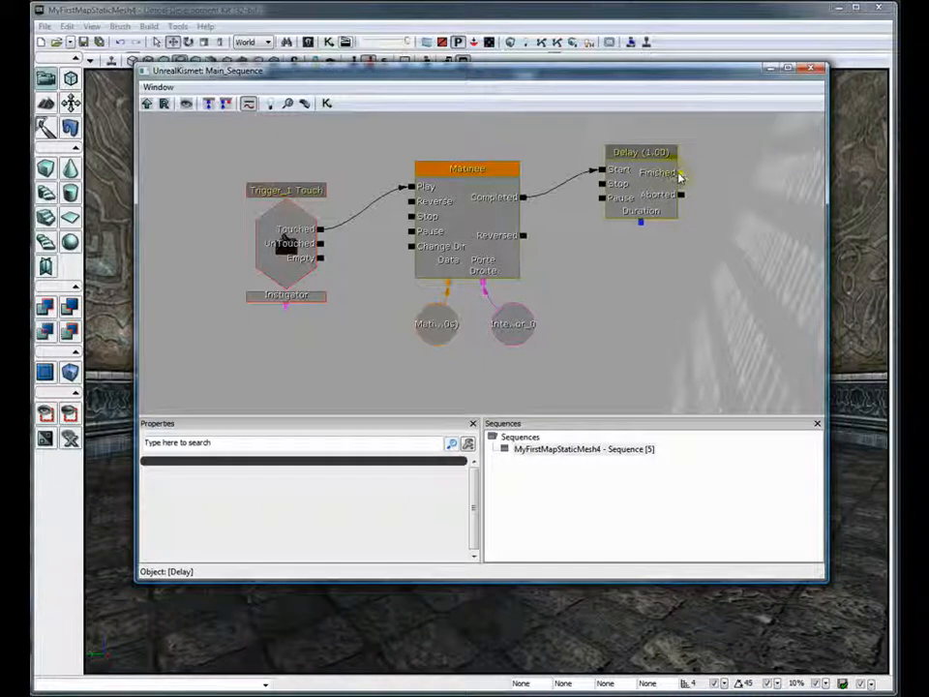
left_click_drag(680, 175, 410, 391)
left_click_drag(484, 281, 474, 111)
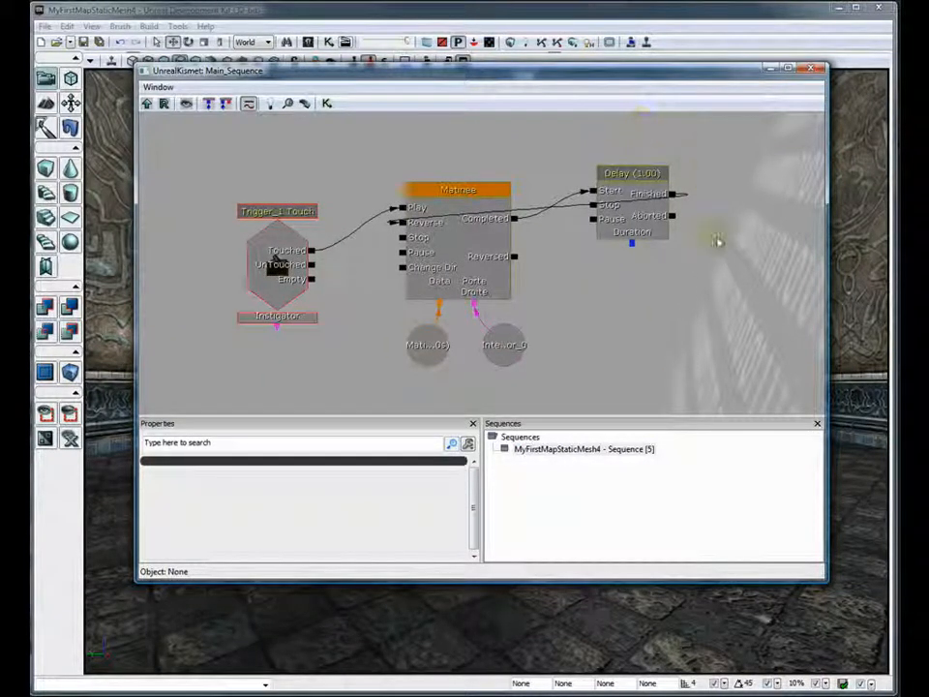
Step: Set the Delay action's duration to 2 seconds and select the Trigger_1 Touch event
left_click(635, 209)
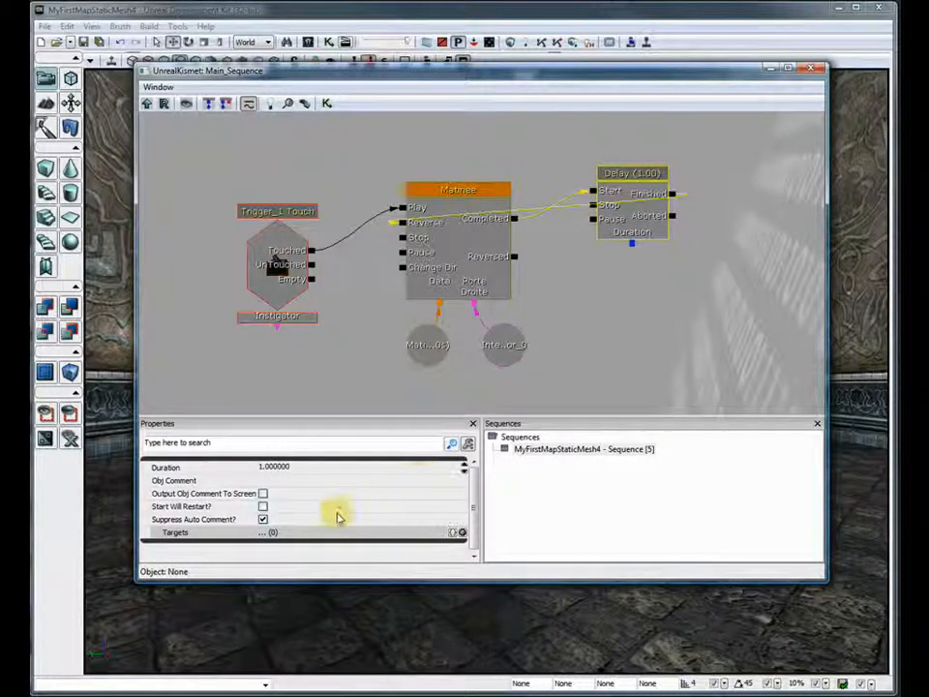
left_click(305, 475)
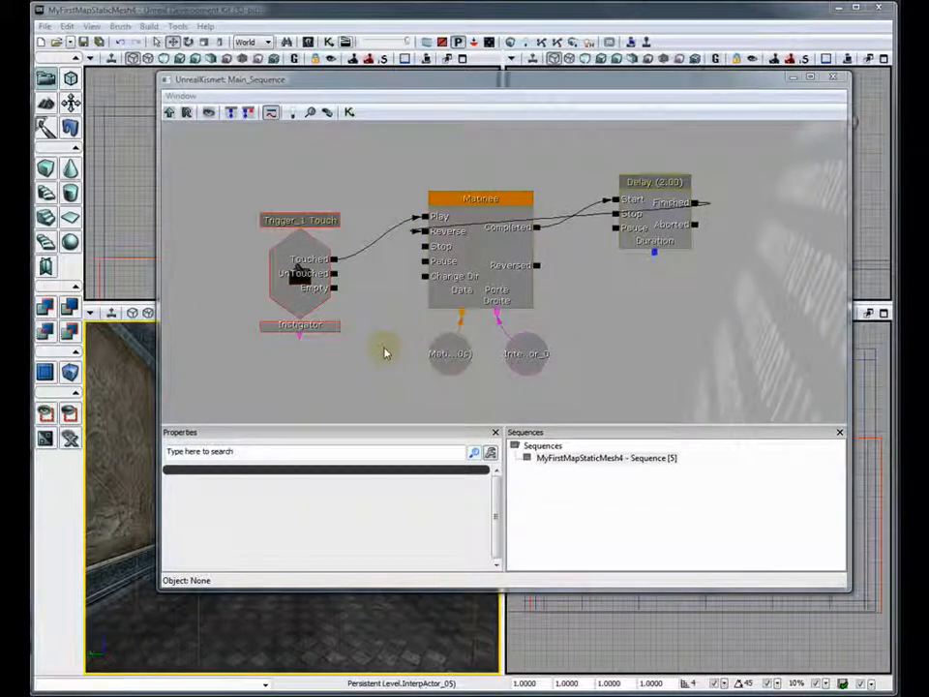
left_click(297, 290)
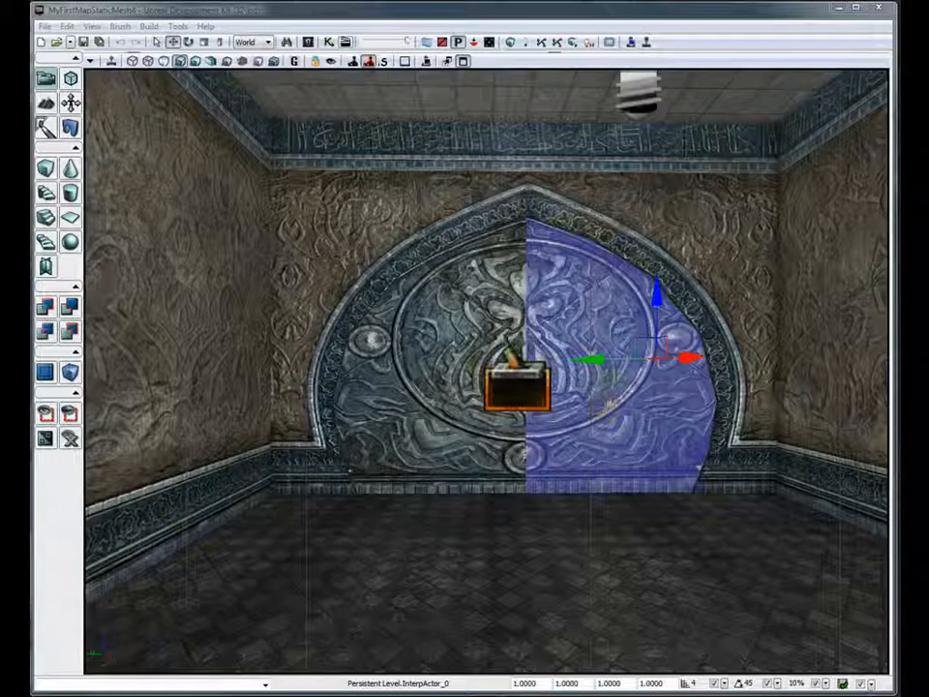
Step: Turn off Dynamic in the right door panel's dynamic light environment settings and close its properties
double_click(610, 381)
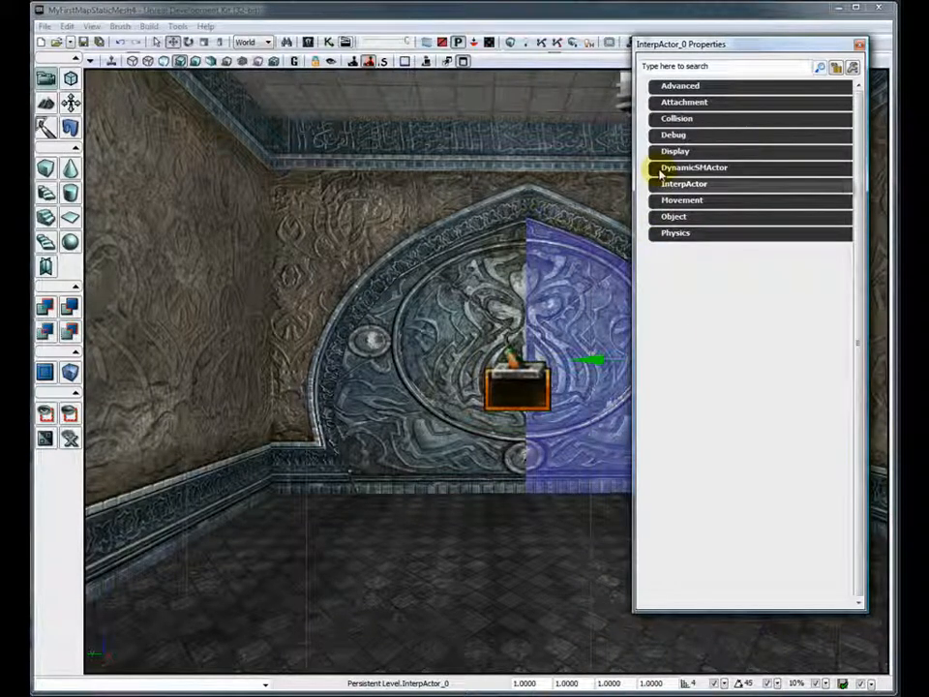
left_click(661, 171)
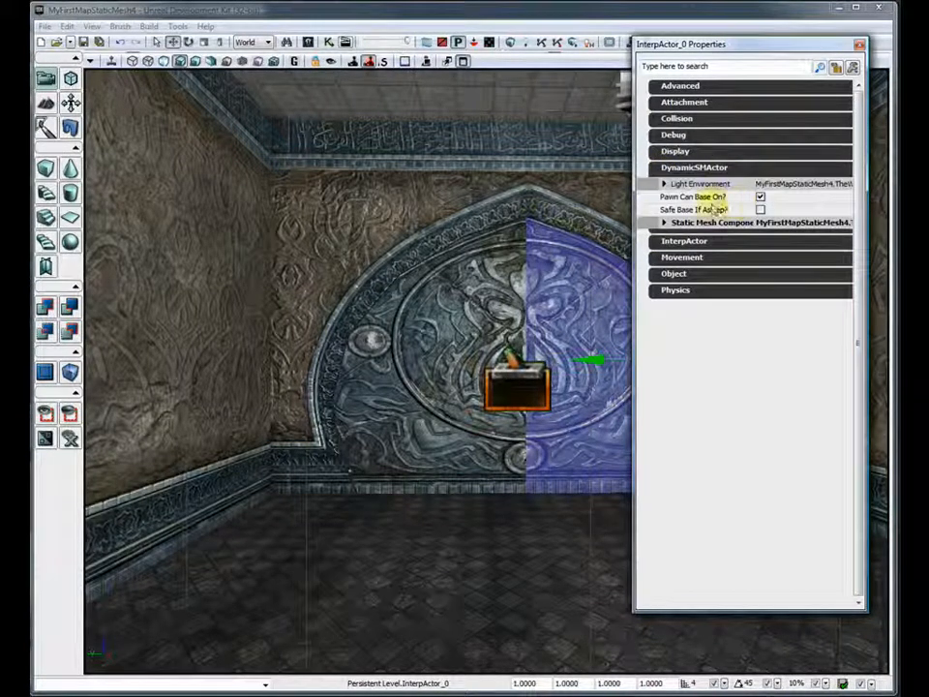
left_click(663, 184)
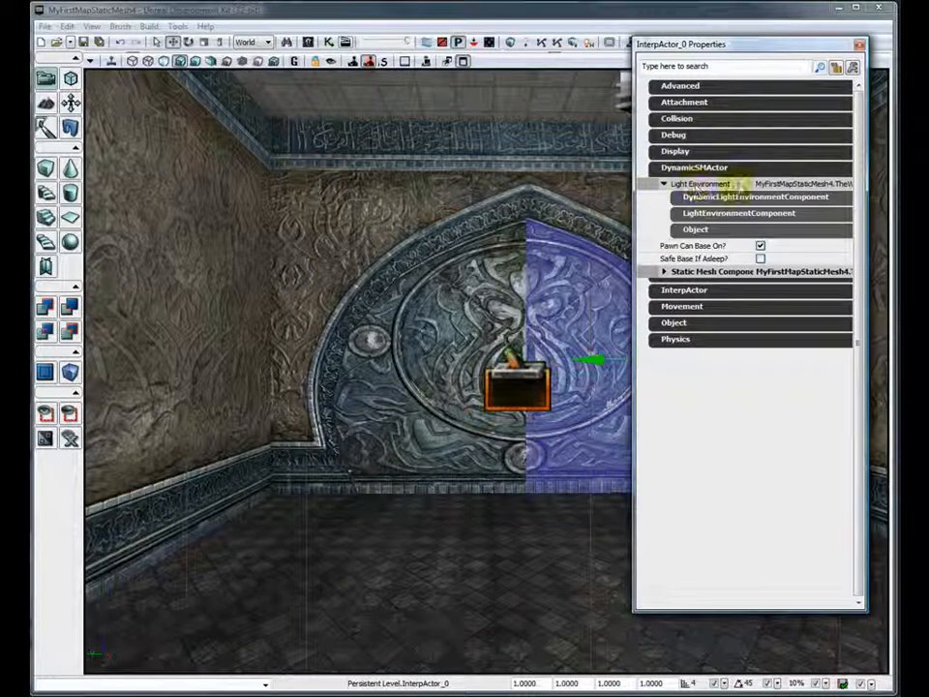
left_click(682, 199)
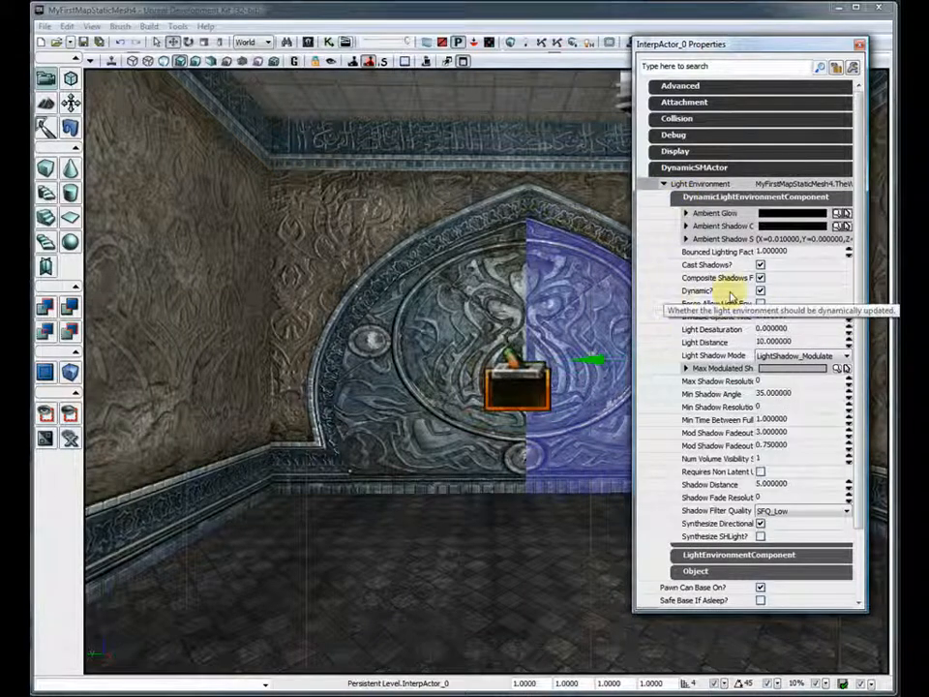
left_click(759, 291)
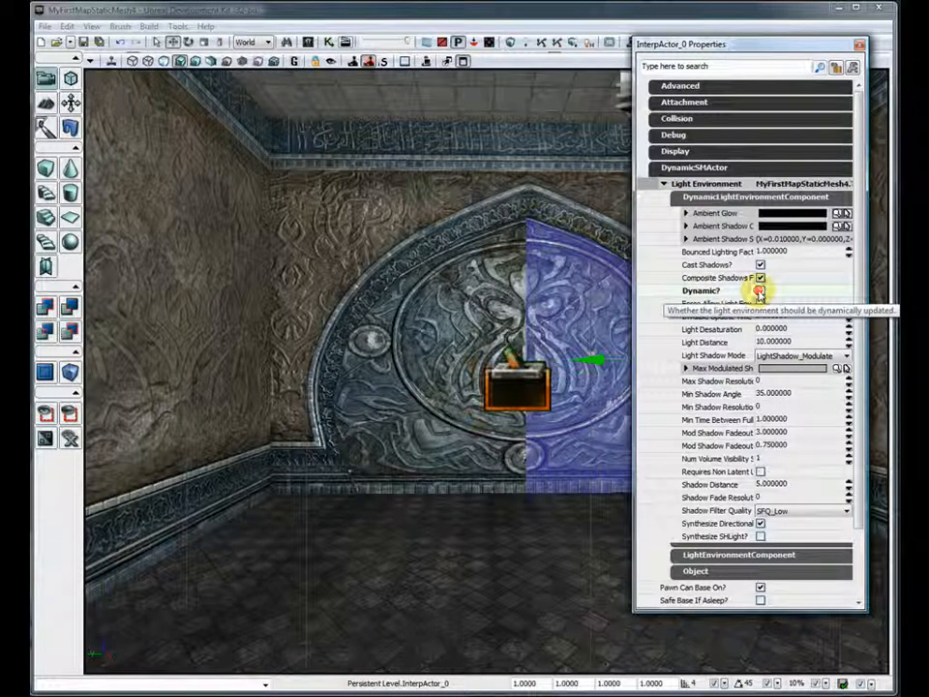
left_click(858, 45)
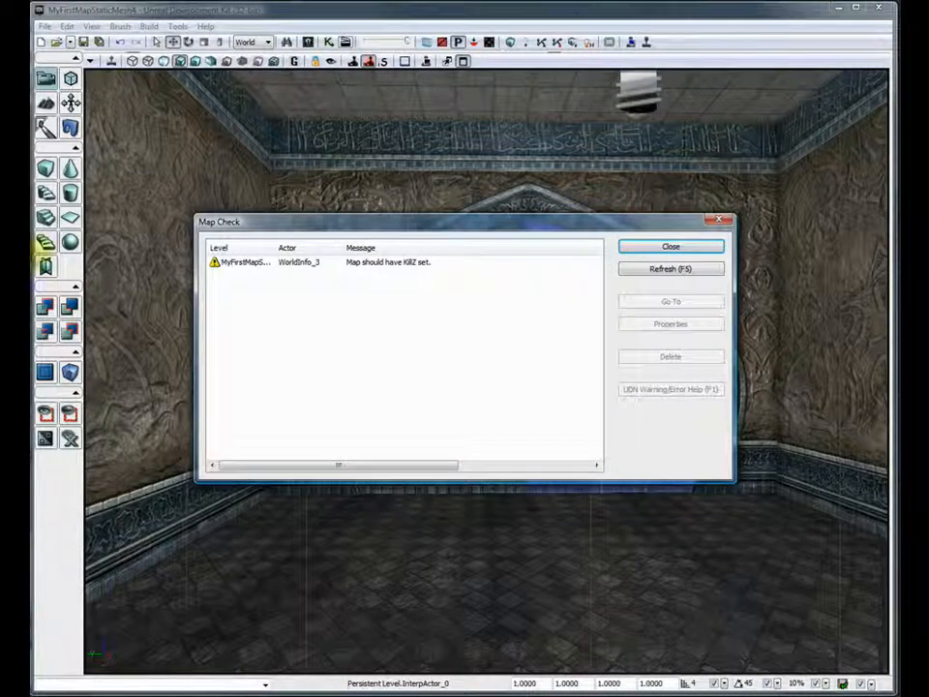
Step: Dismiss the Map Check and play the level in the viewport, approaching and leaving the door twice to test opening and closing
left_click(672, 247)
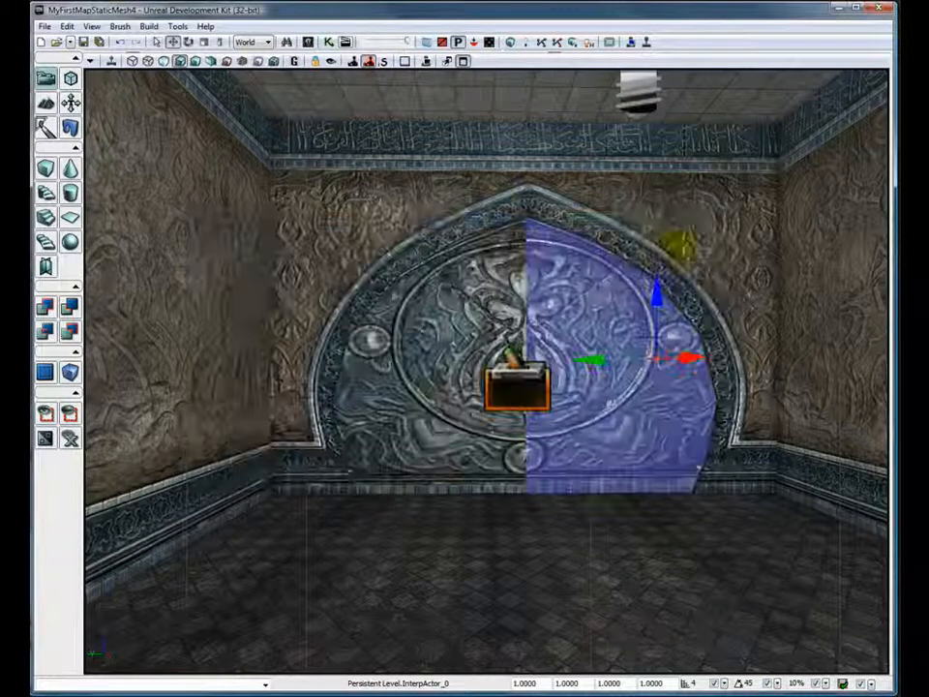
left_click(426, 62)
key("w")
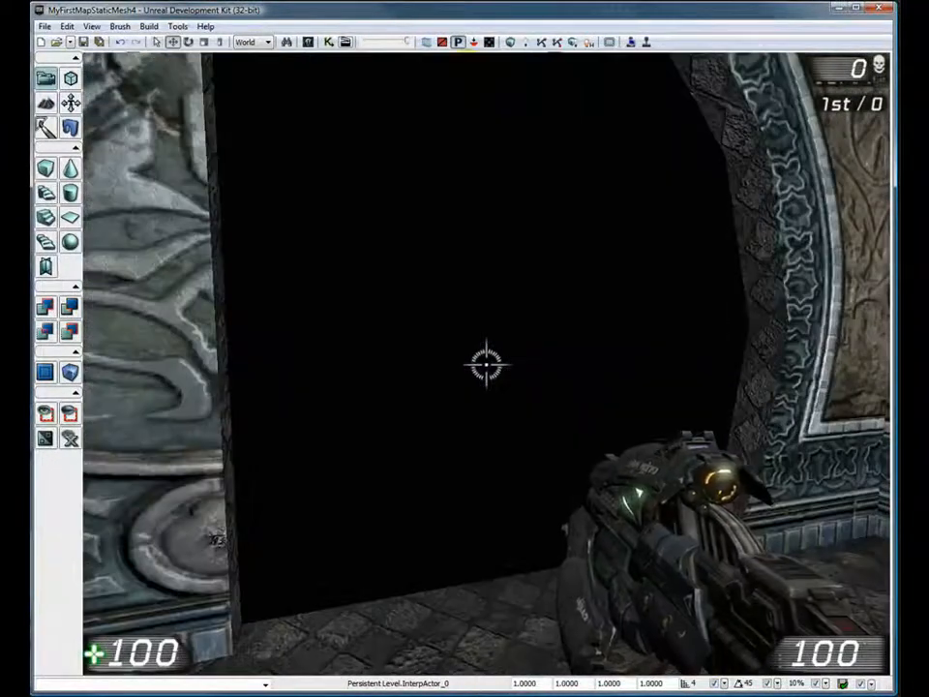
key("s")
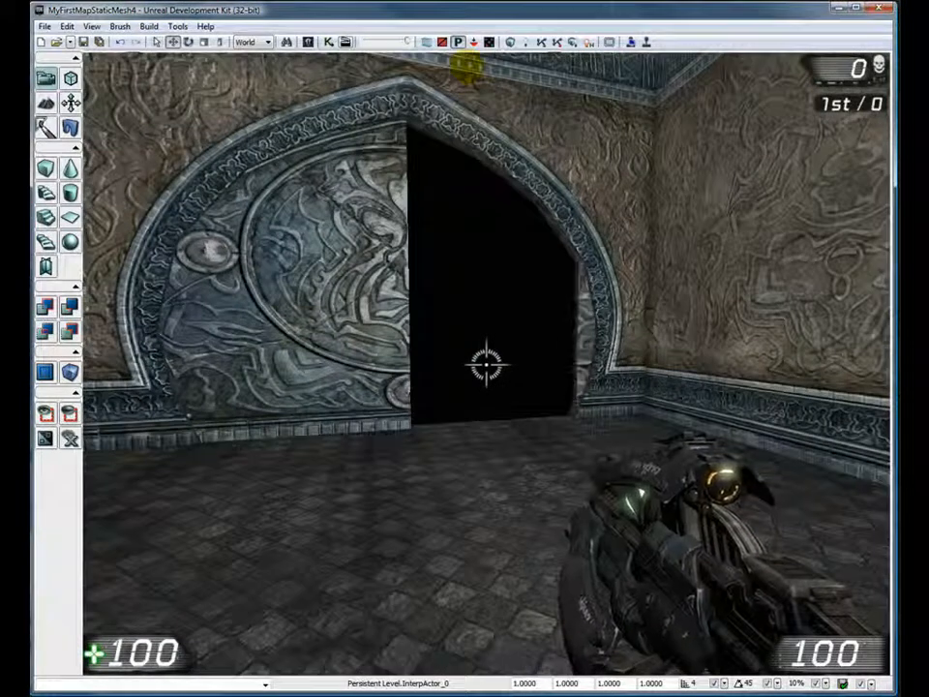
key("w")
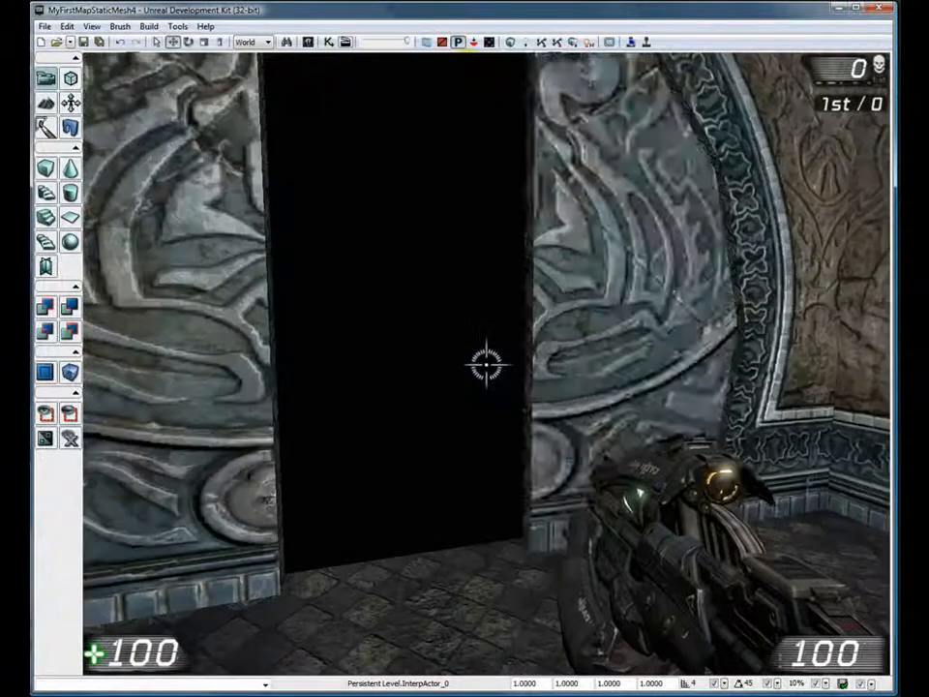
key("s")
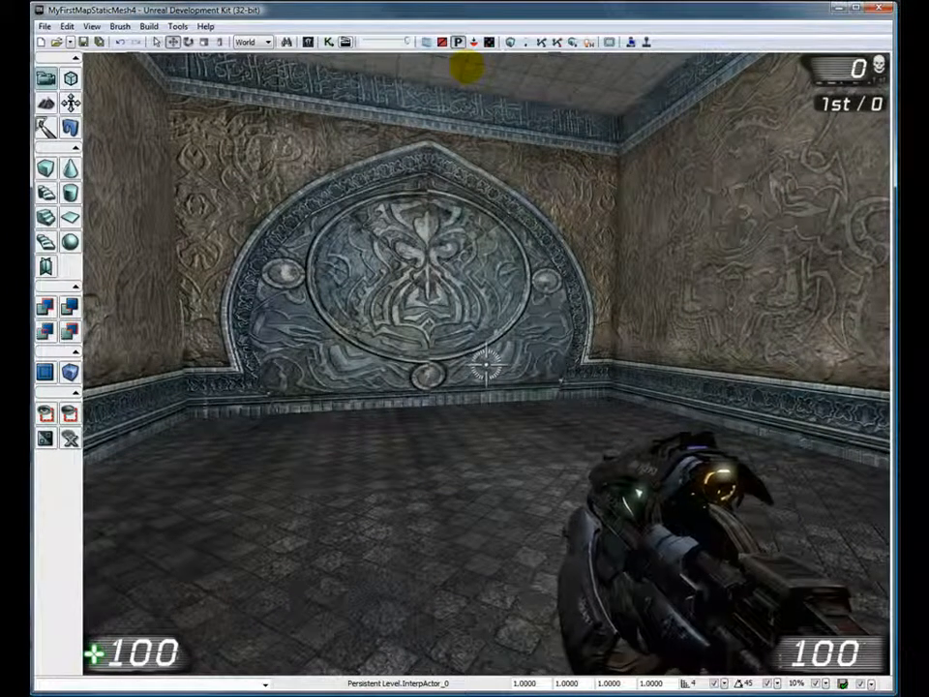
Step: End the play test, select the left door panel in the top view, and open the Matinee sequence from Kismet
key("Escape")
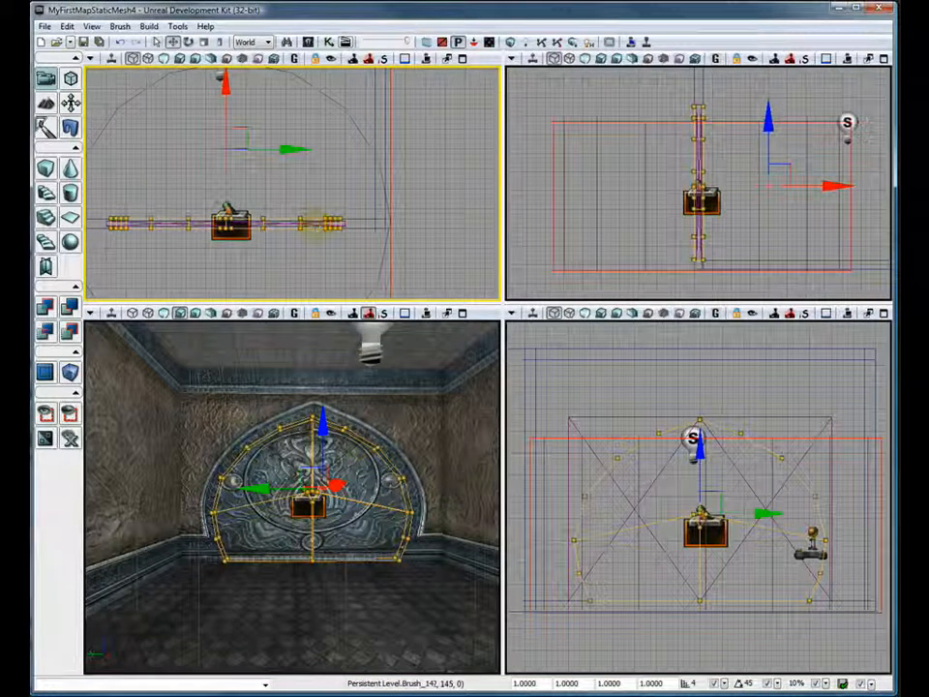
left_click(311, 225)
left_click(305, 108)
left_click(329, 41)
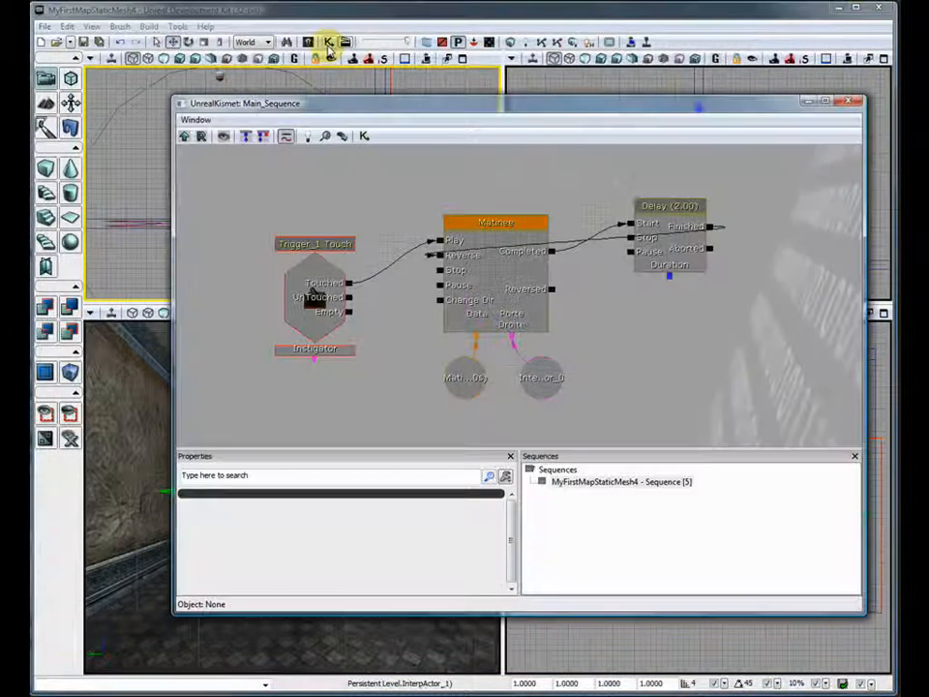
double_click(511, 274)
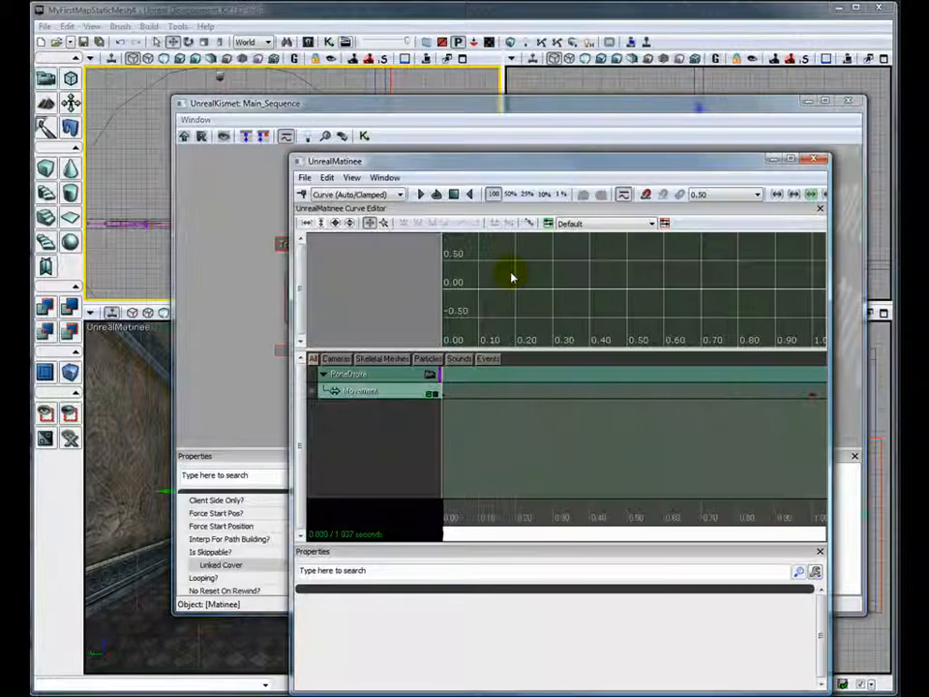
left_click_drag(493, 160, 606, 124)
Step: Add a new empty group named PorteGauche for the selected left door panel in Matinee
right_click(464, 384)
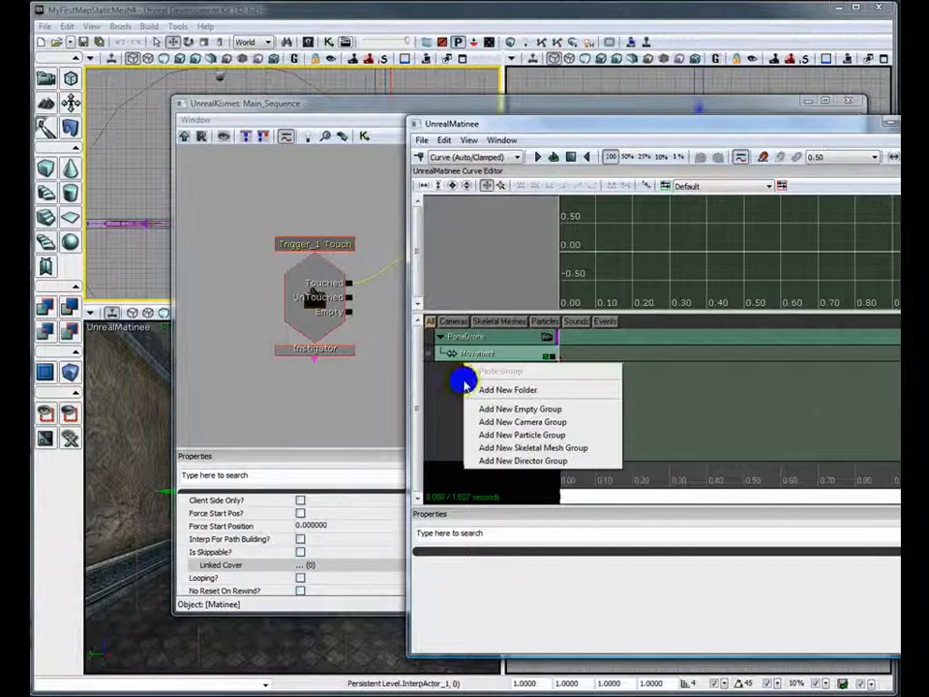
left_click(505, 410)
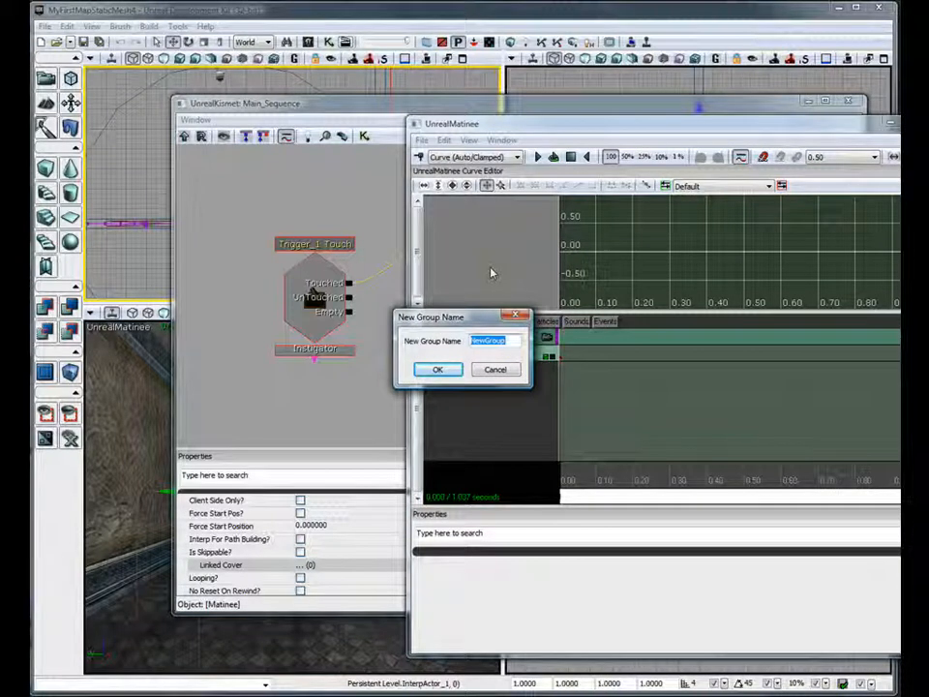
type("Por")
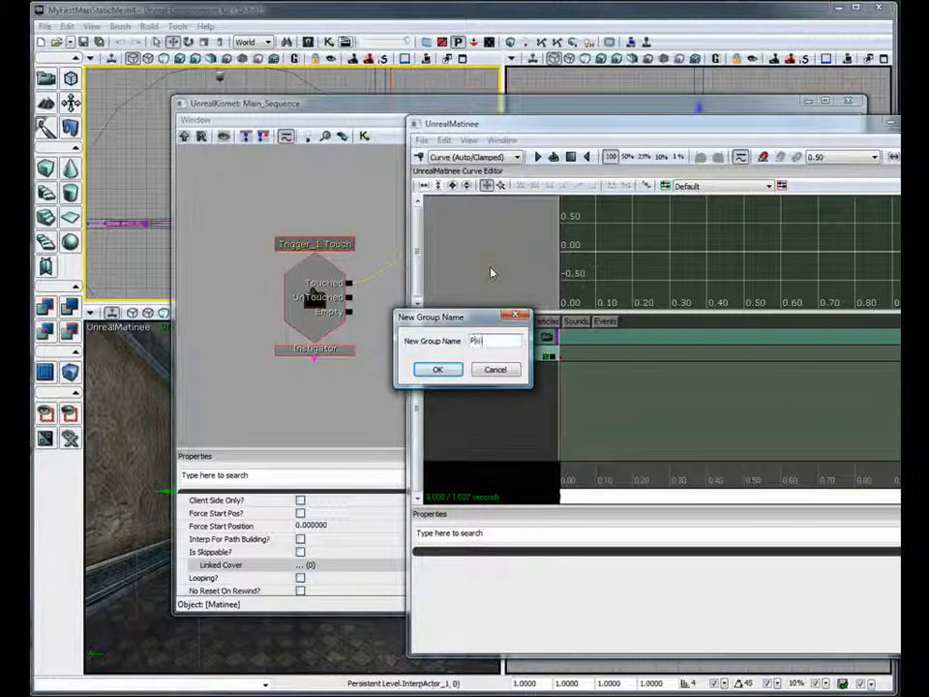
type("teGli")
type("ch")
type("e")
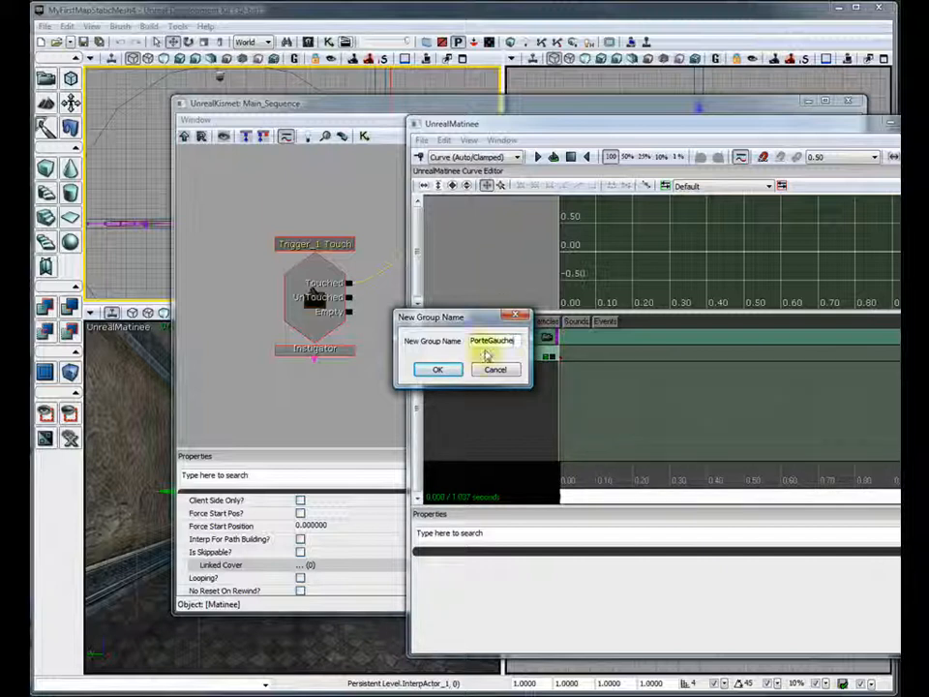
left_click(446, 370)
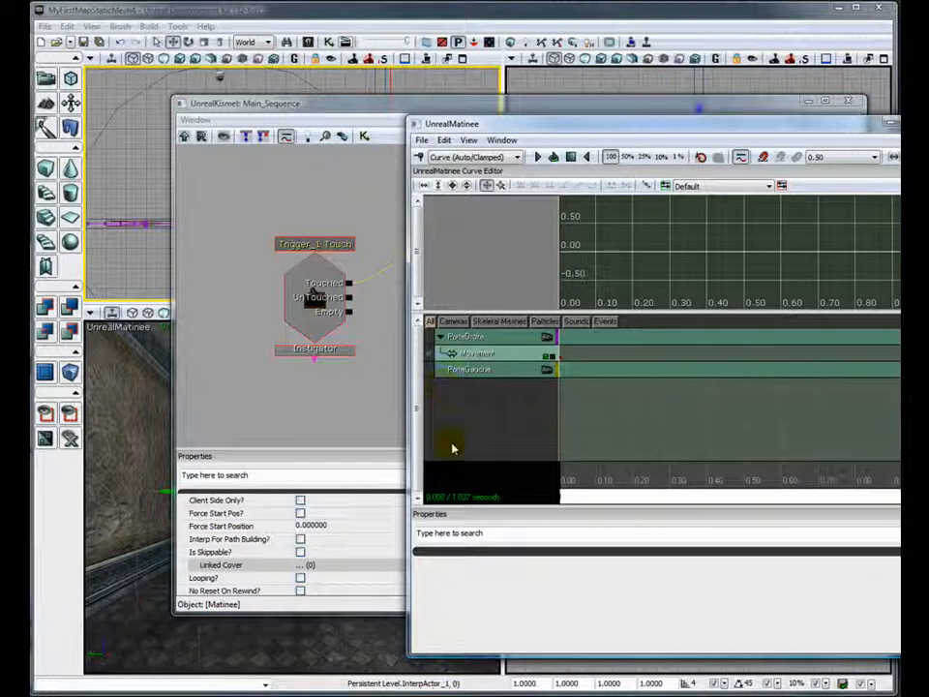
Step: Add a movement track to the PorteGauche group, close Kismet, and move Matinee clear of the door view
left_click(498, 374)
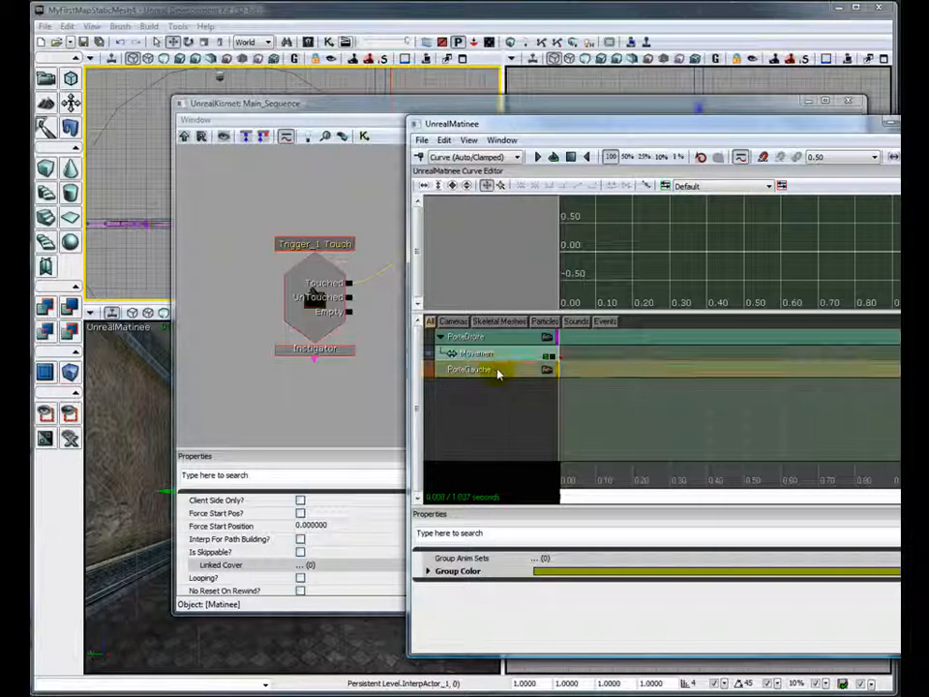
right_click(498, 375)
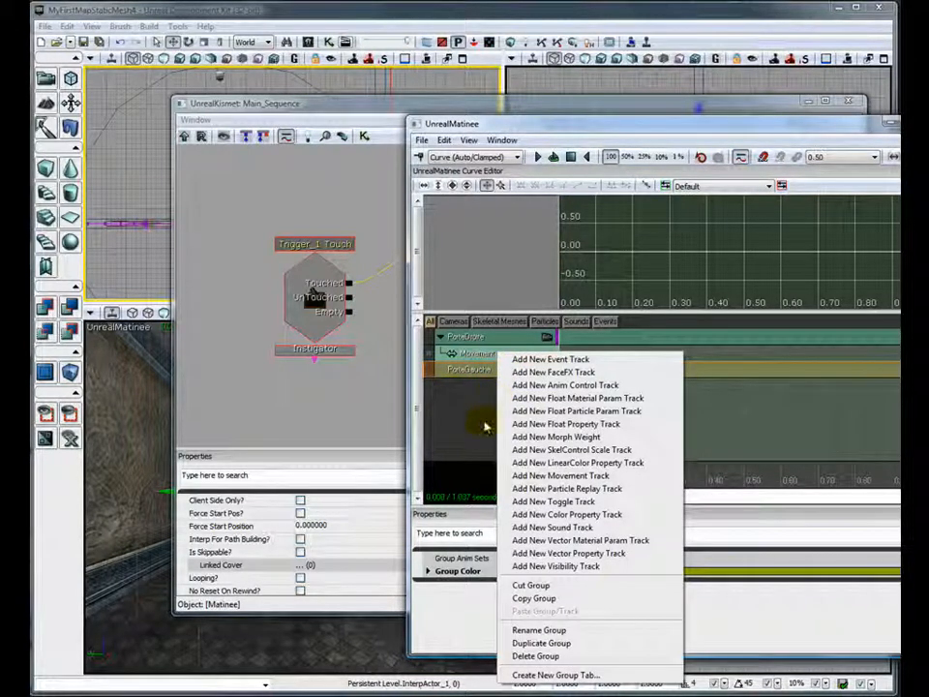
left_click(518, 475)
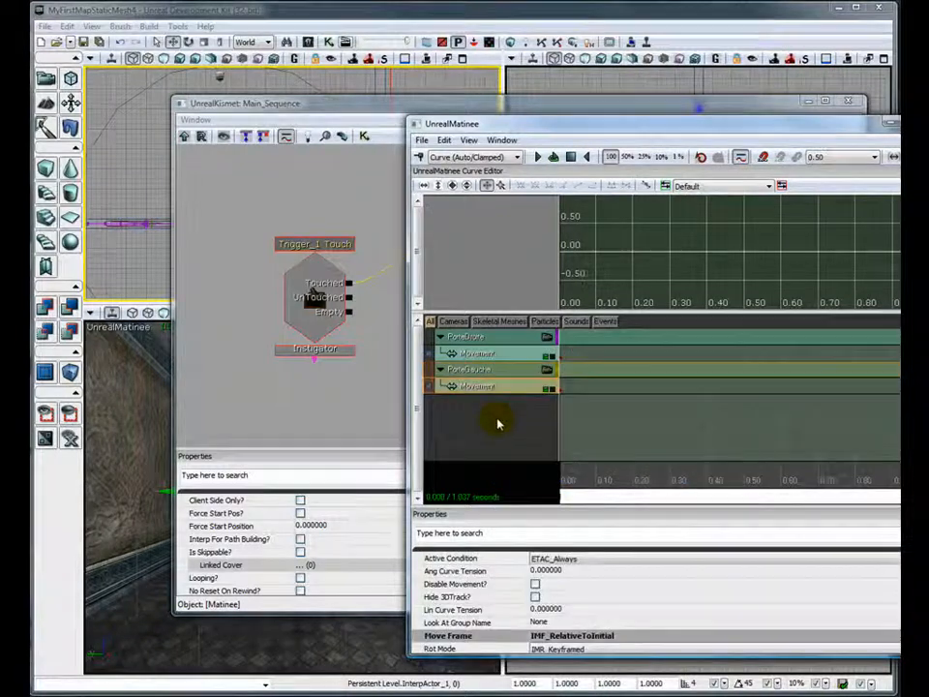
left_click(848, 101)
left_click_drag(578, 131, 579, 114)
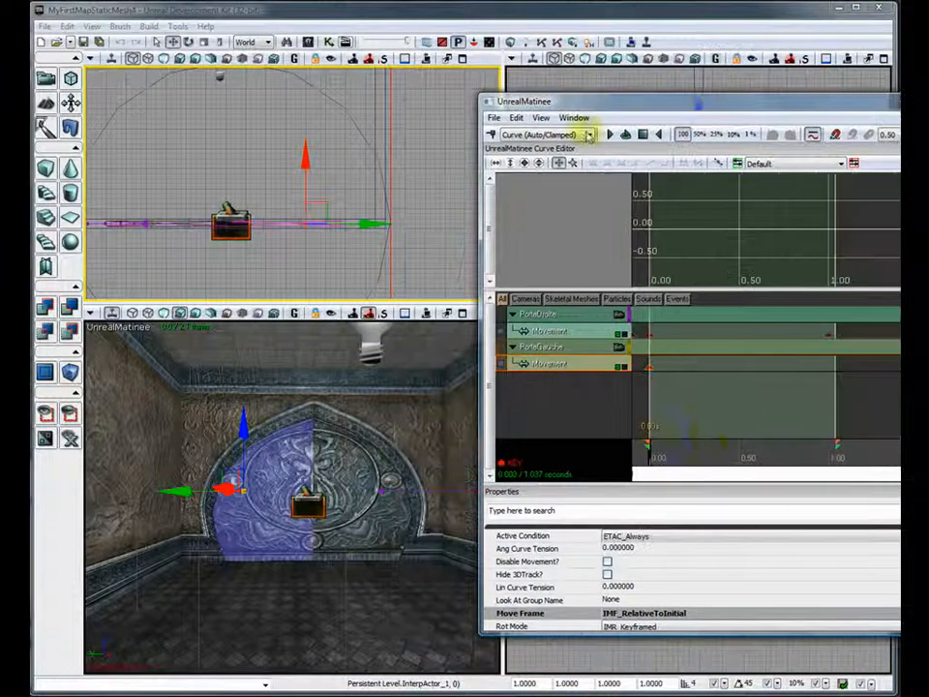
Step: Add a PorteGauche movement key at 1 second and slide the left door panel out of the archway at that key
left_click(829, 447)
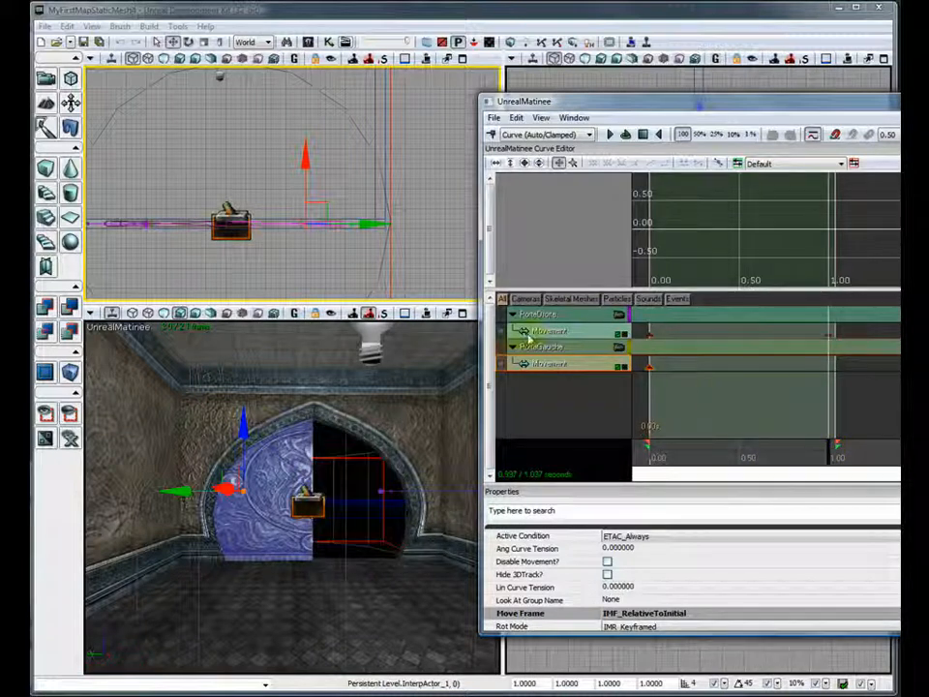
left_click(492, 135)
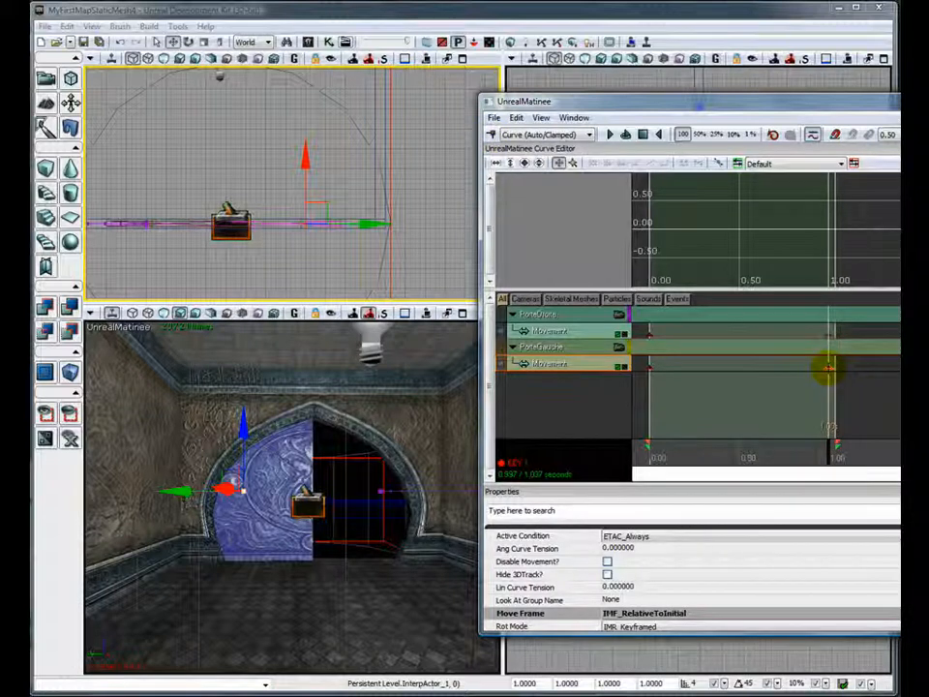
right_click(826, 369)
left_click(759, 373)
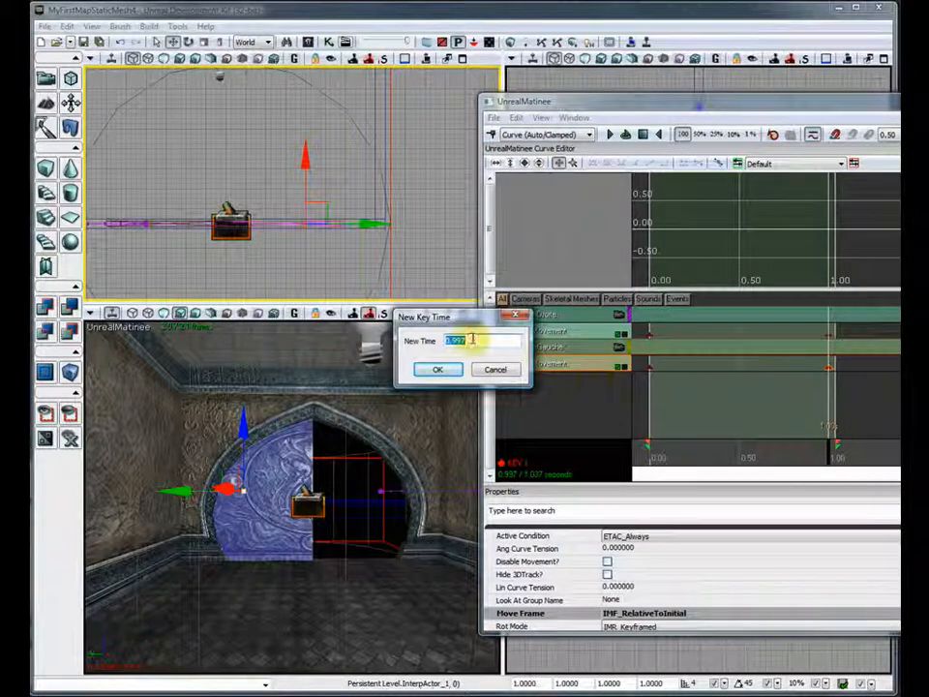
type("11")
left_click(435, 369)
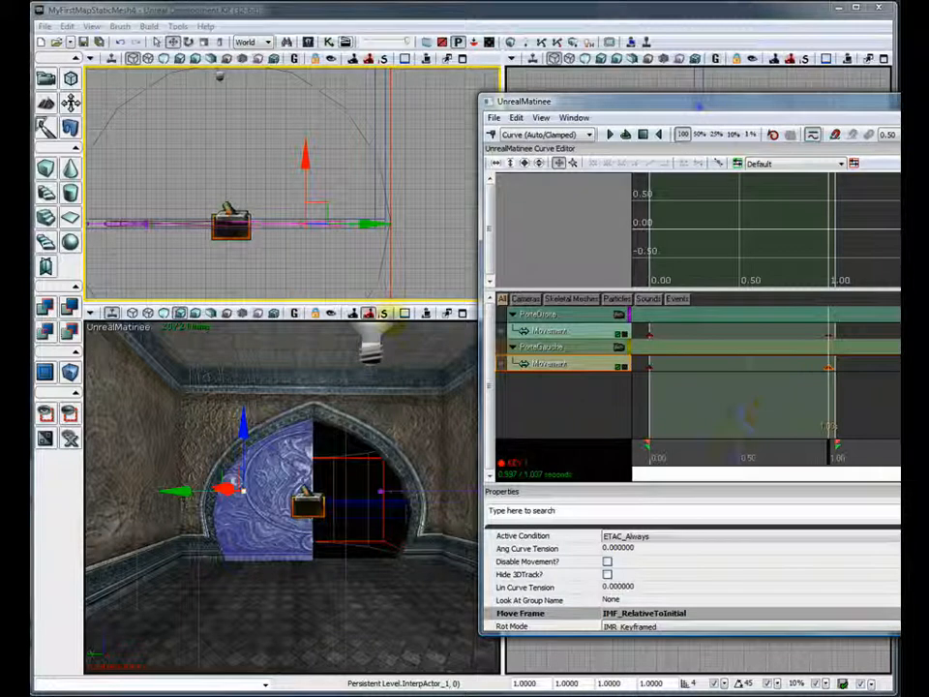
left_click_drag(374, 224, 470, 239)
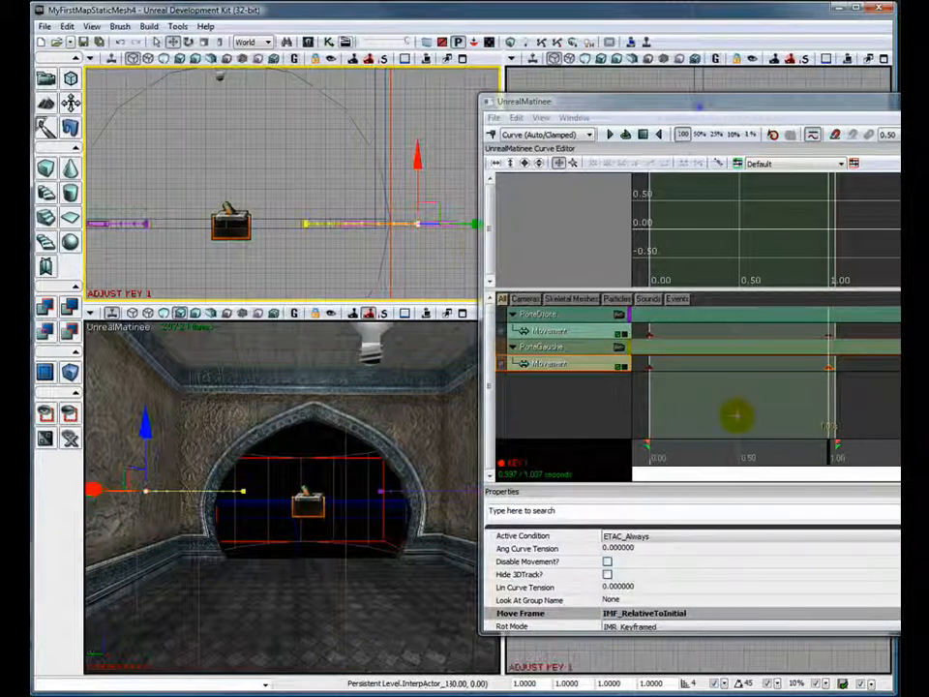
Step: Preview the Matinee animation of both door panels twice and close the Matinee editor
left_click(642, 135)
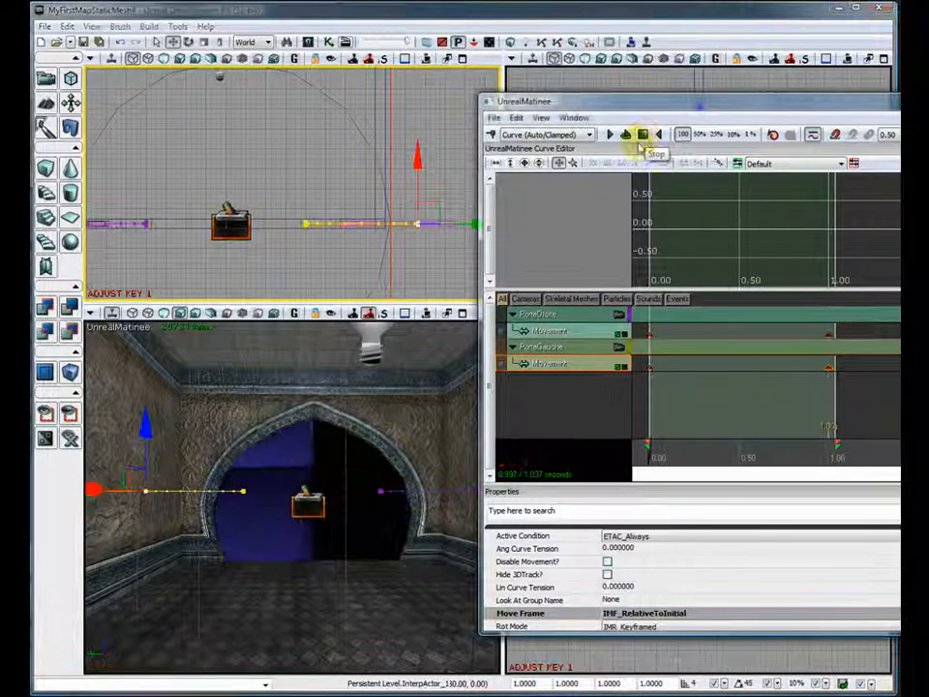
left_click(607, 136)
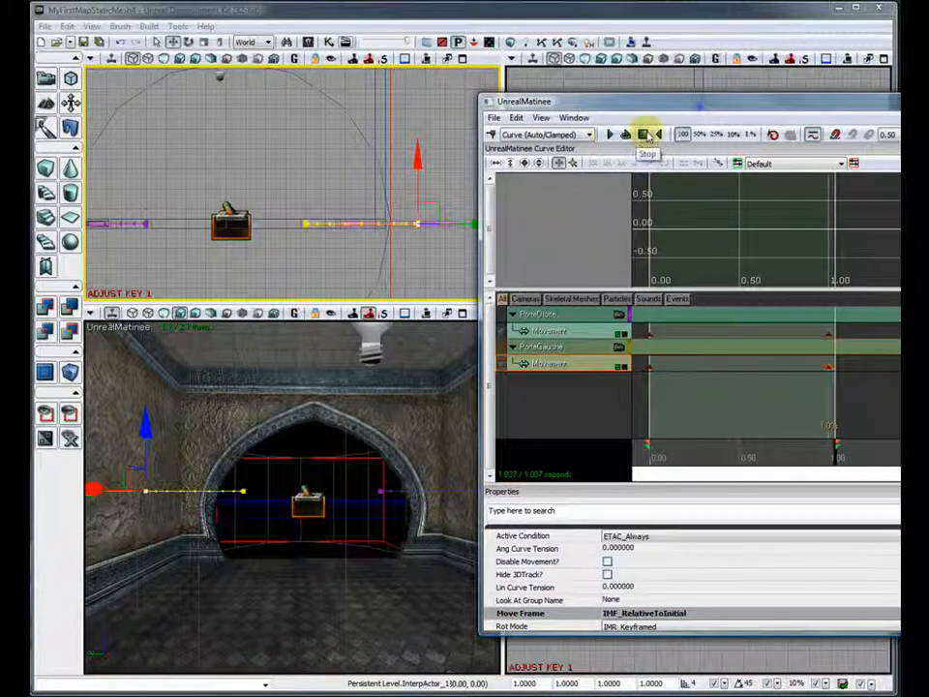
left_click(645, 135)
left_click(607, 135)
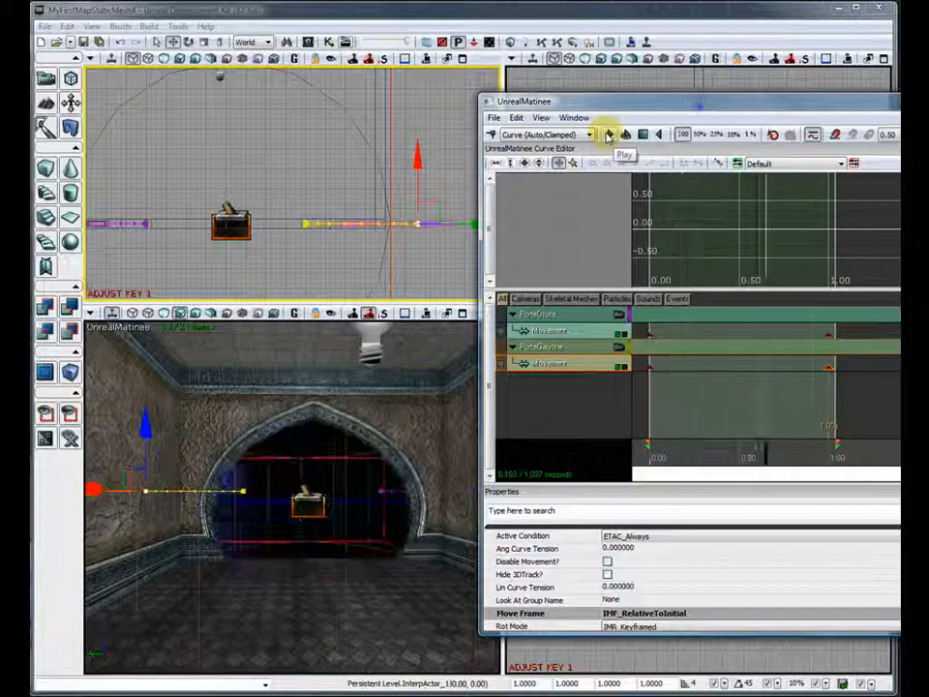
left_click_drag(683, 112, 468, 129)
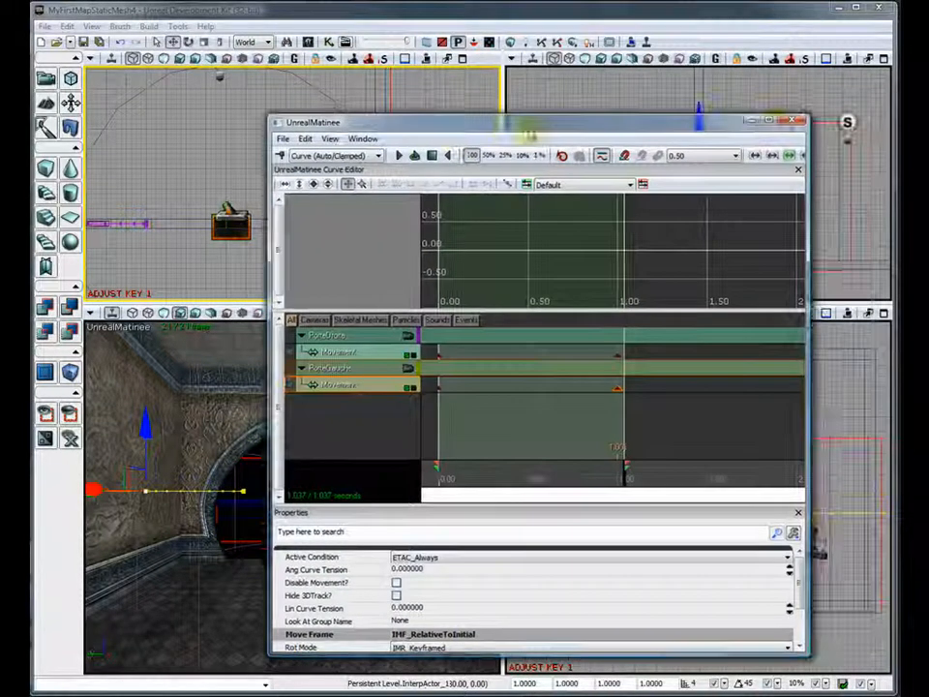
left_click(785, 120)
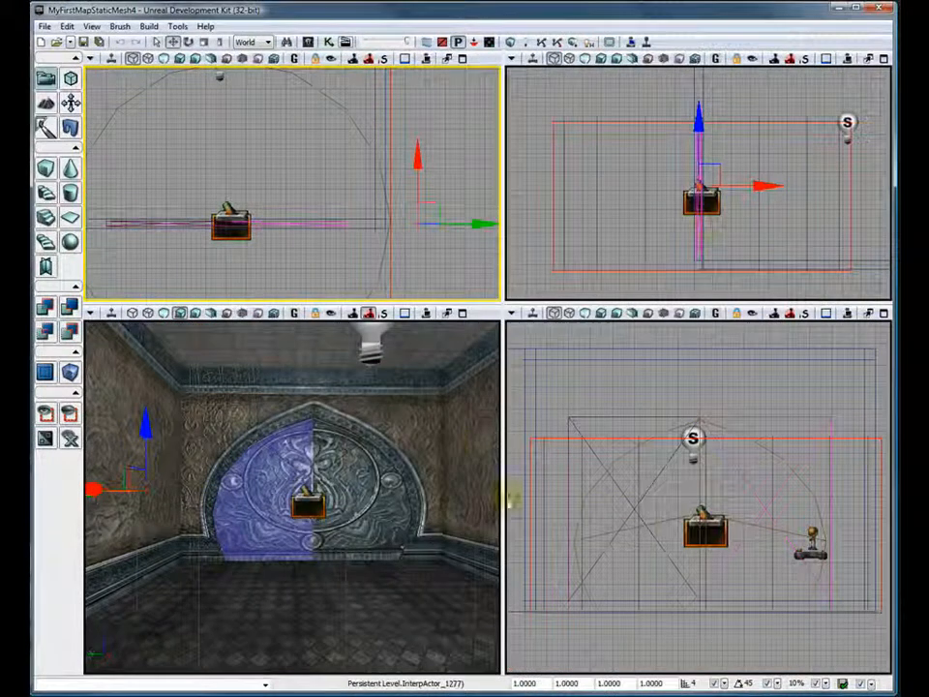
Step: Turn off Dynamic in the left door panel's dynamic light environment settings and close its properties
double_click(283, 465)
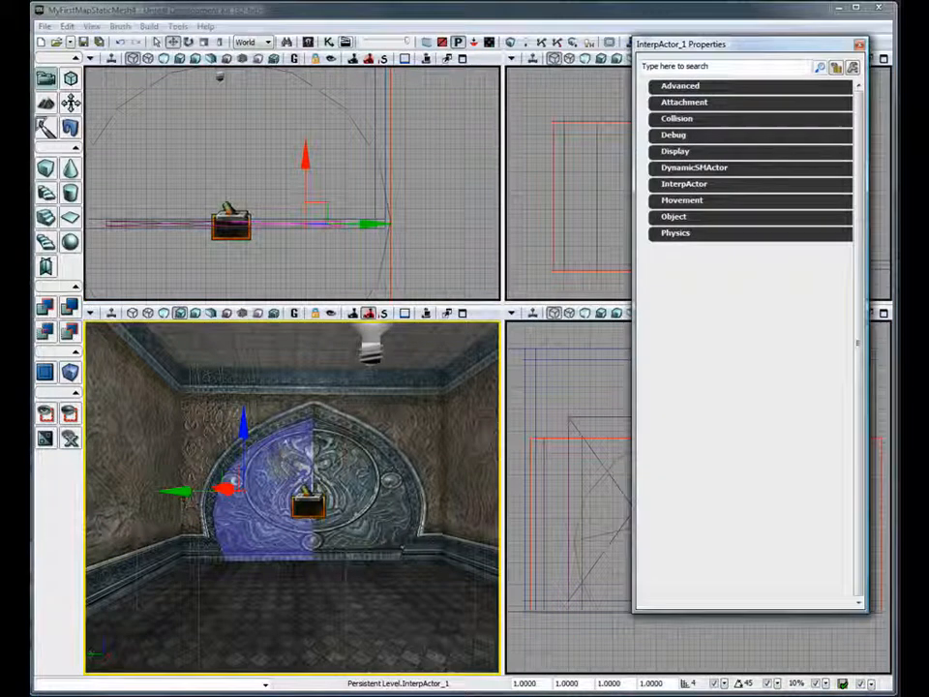
left_click(659, 168)
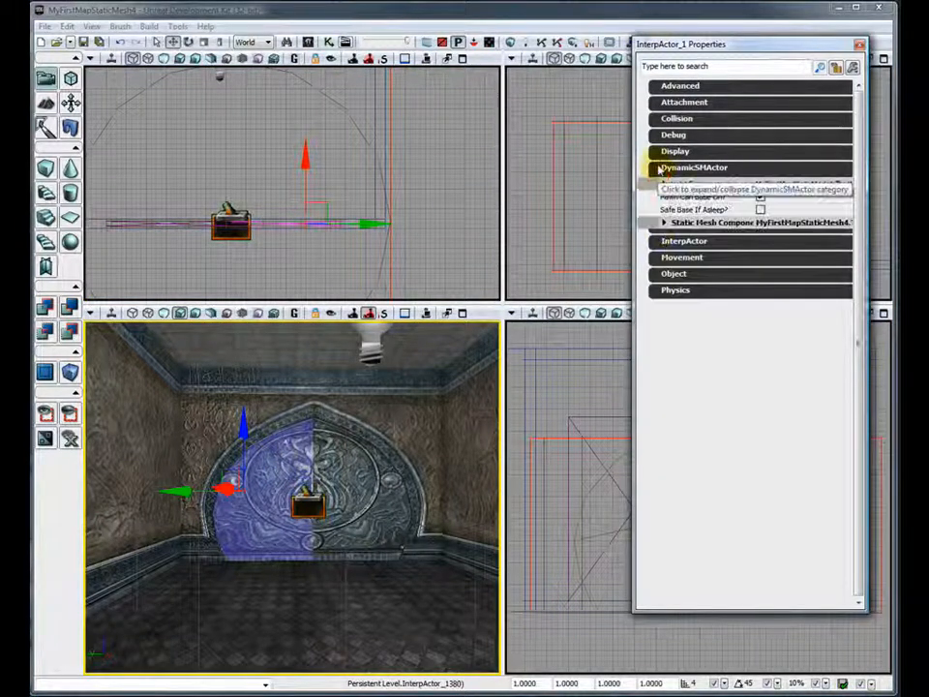
left_click(664, 184)
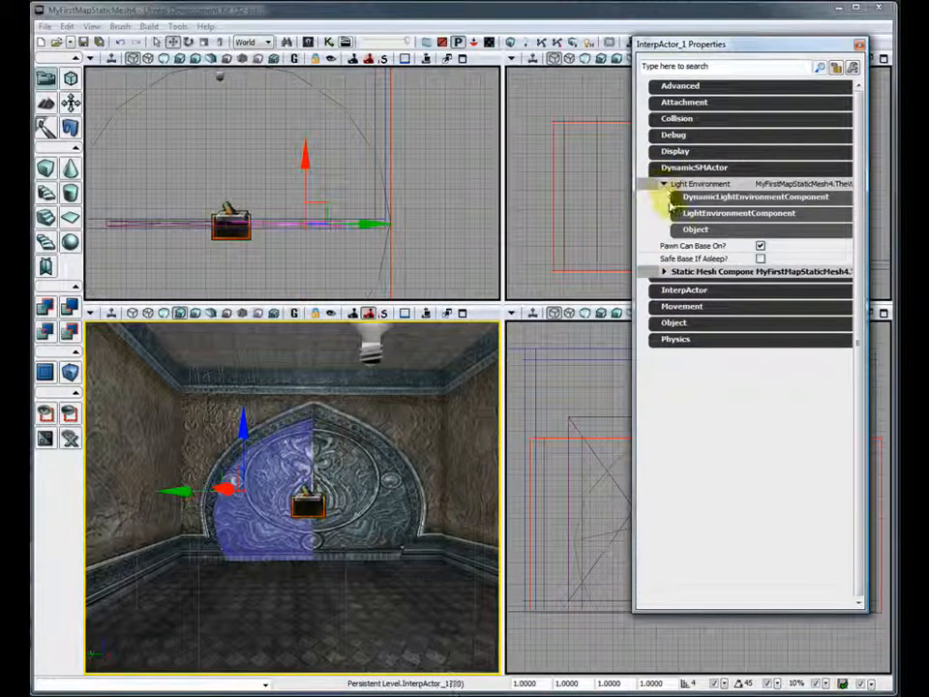
left_click(683, 196)
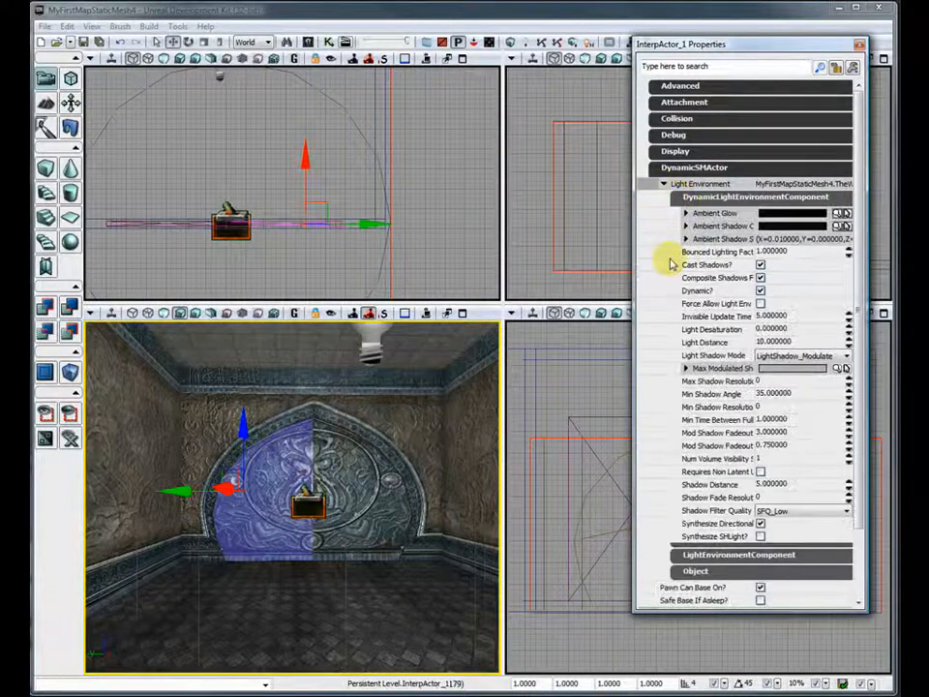
left_click(759, 290)
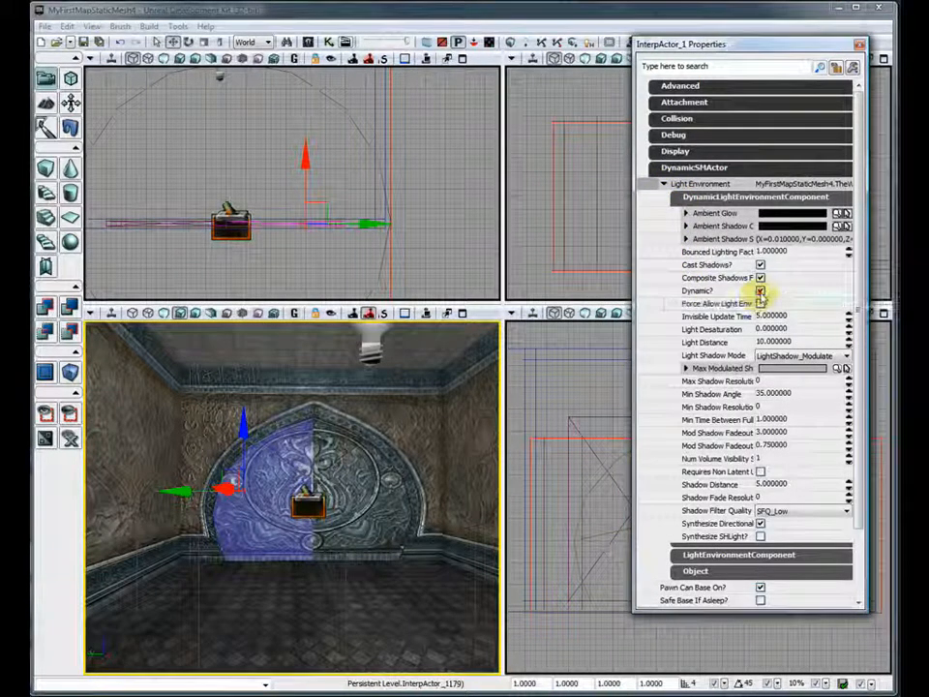
left_click(858, 46)
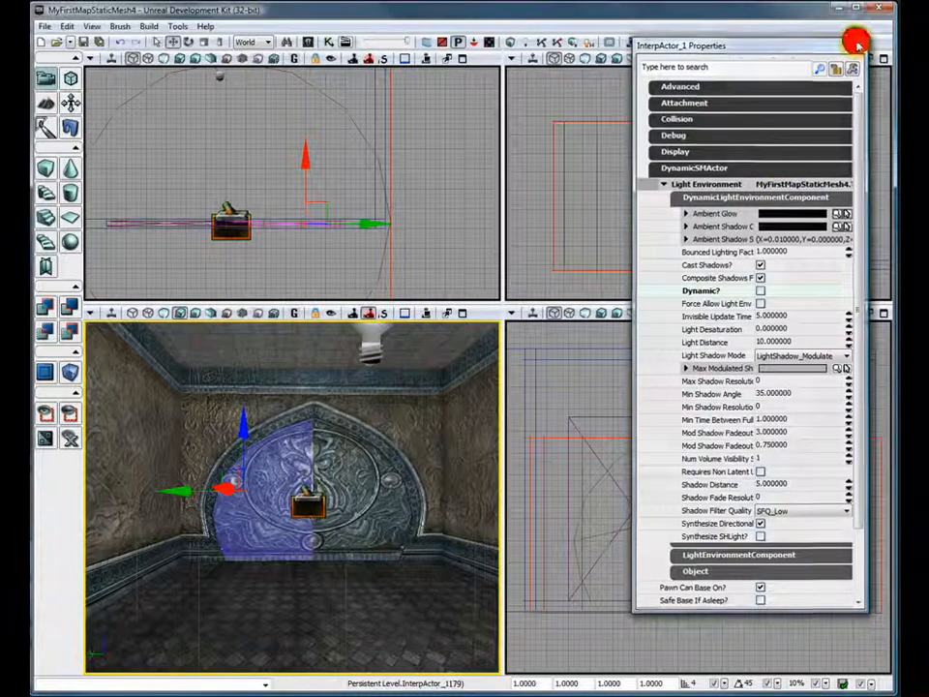
Step: Clear the door selection, play the level in the maximized perspective viewport, and approach and back away from the door to test both panels
left_click(389, 579)
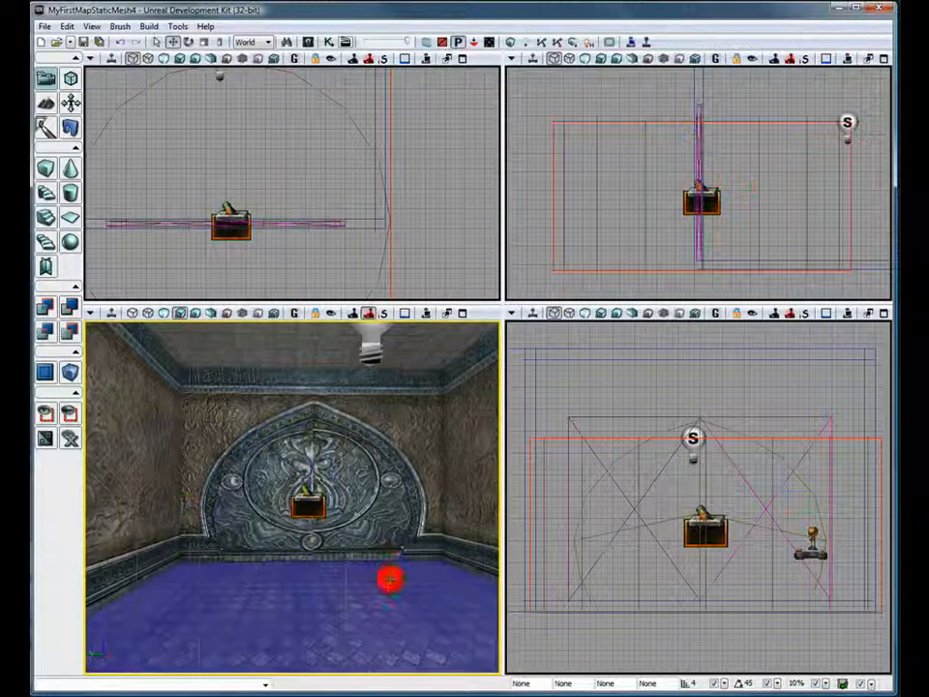
key("Escape")
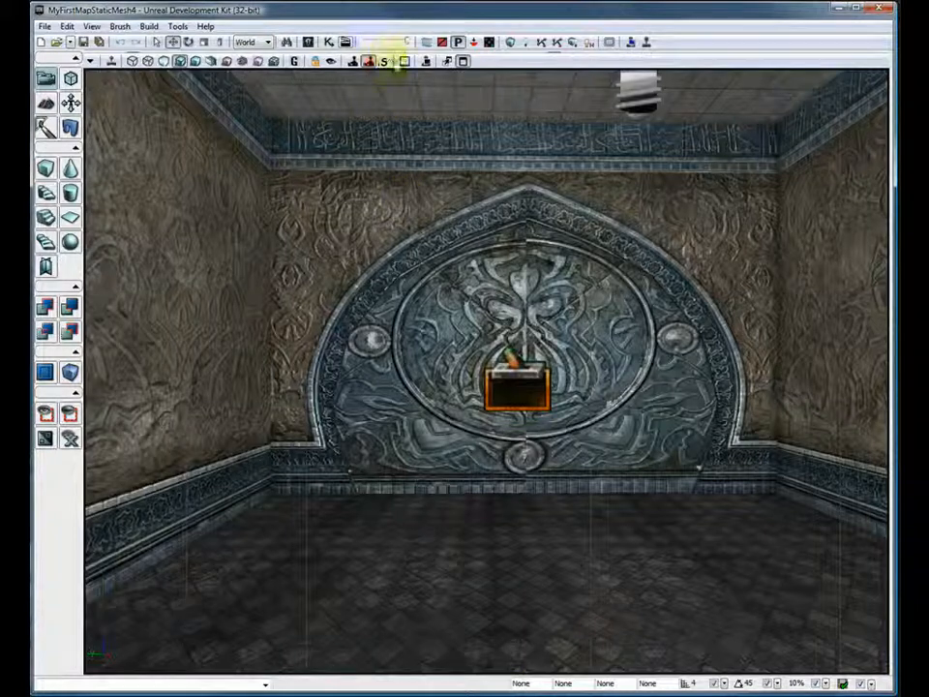
left_click(420, 60)
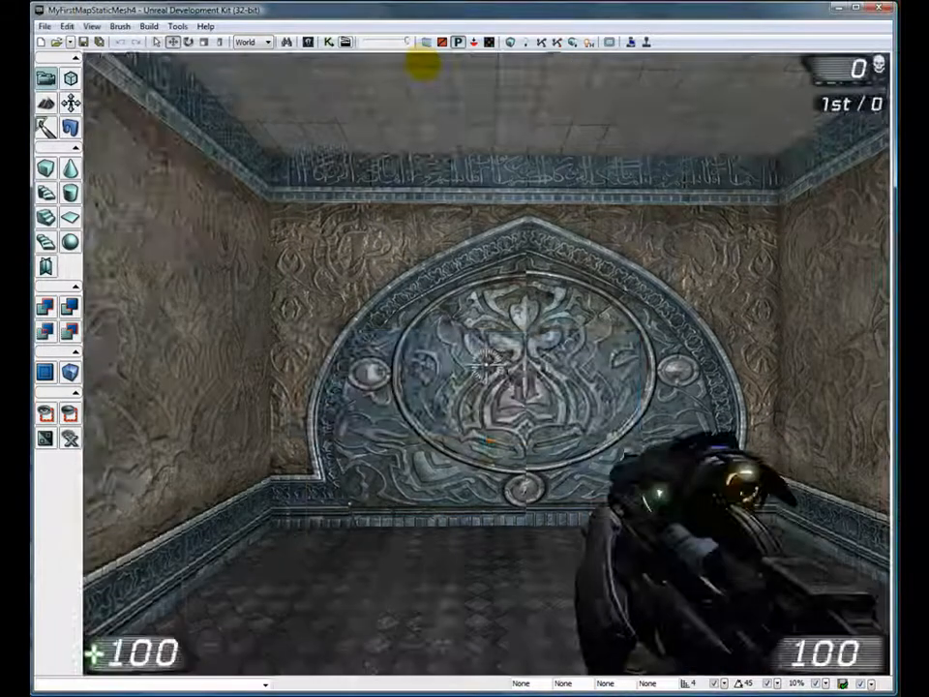
key("w")
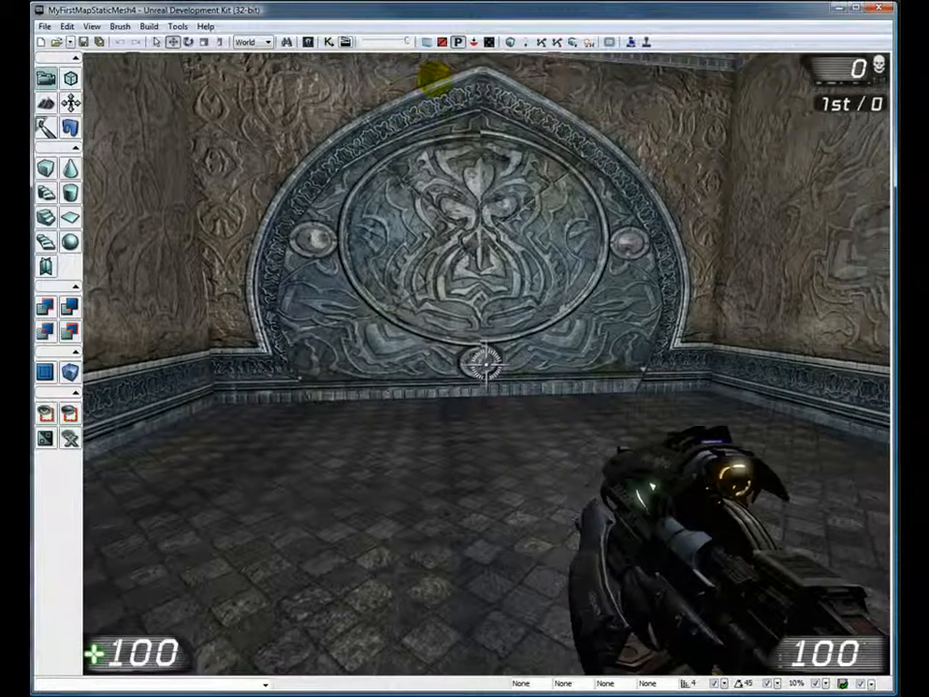
key("w")
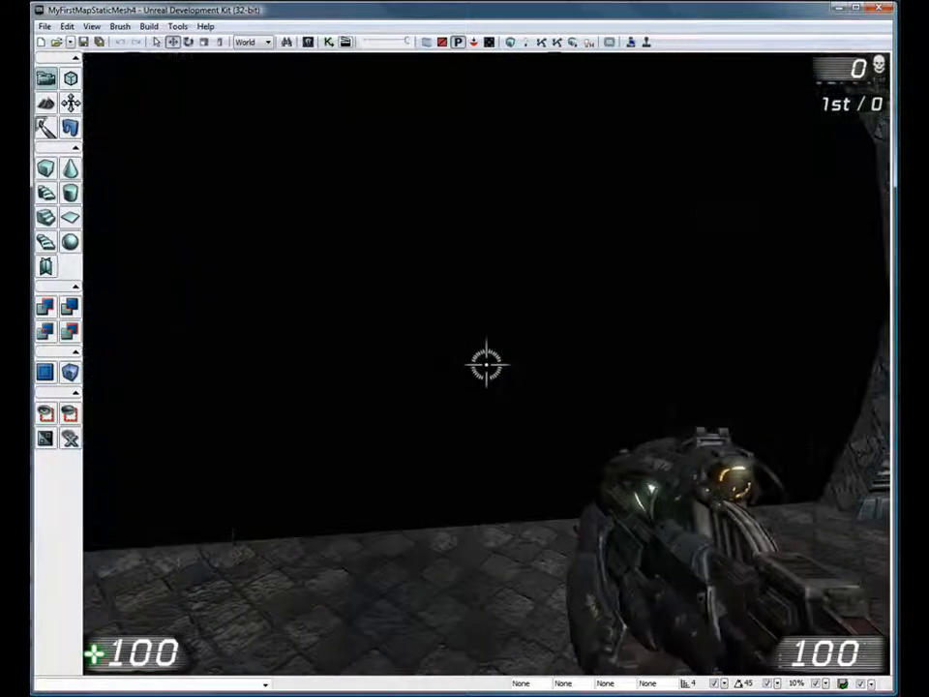
key("s")
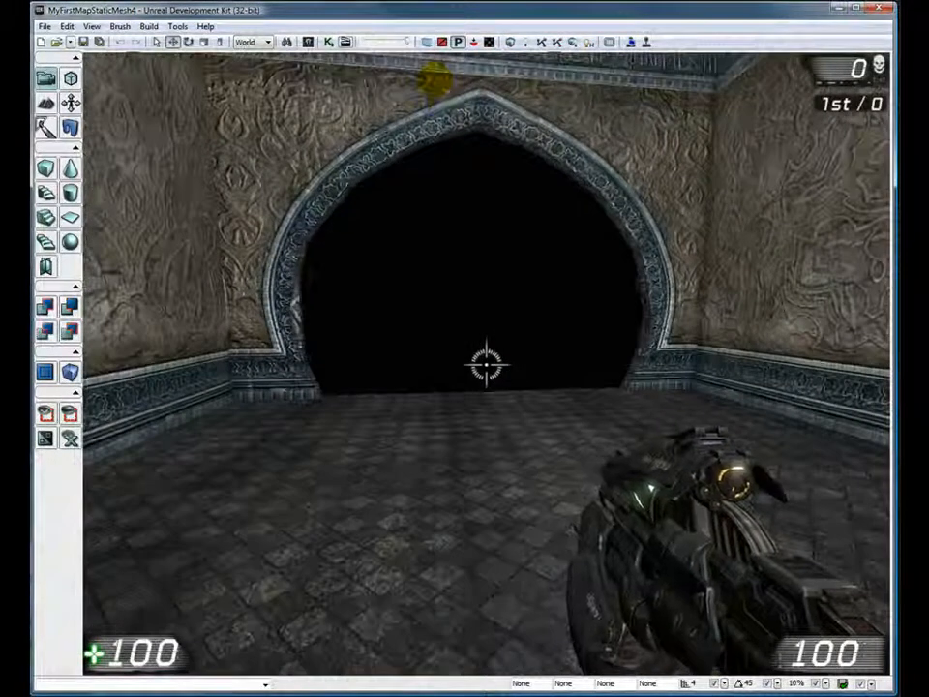
key("w")
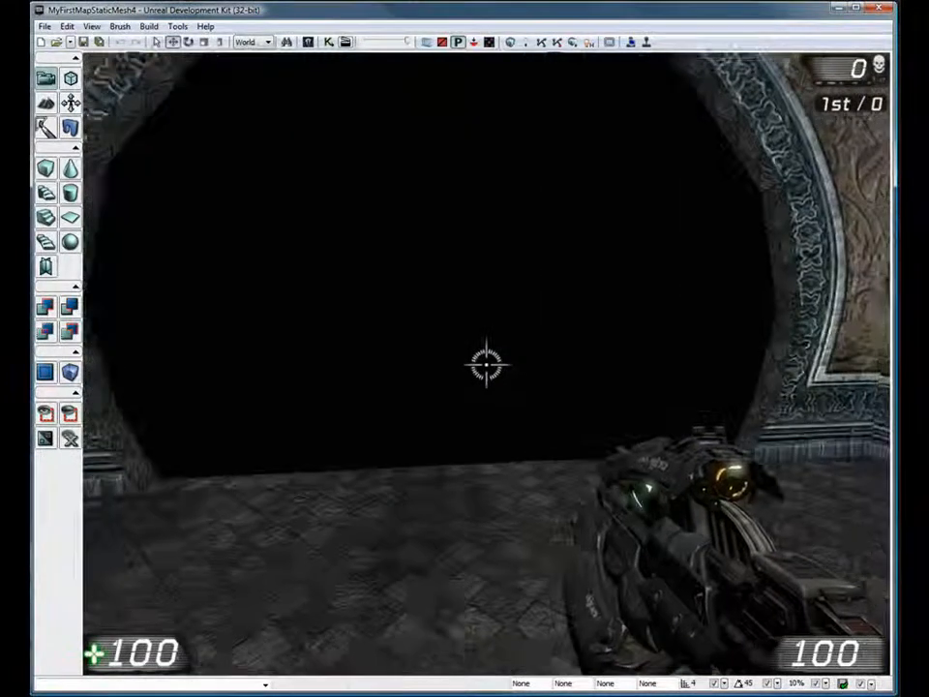
Step: Back away from the double door, end the play test and restore the four-viewport layout
key("s")
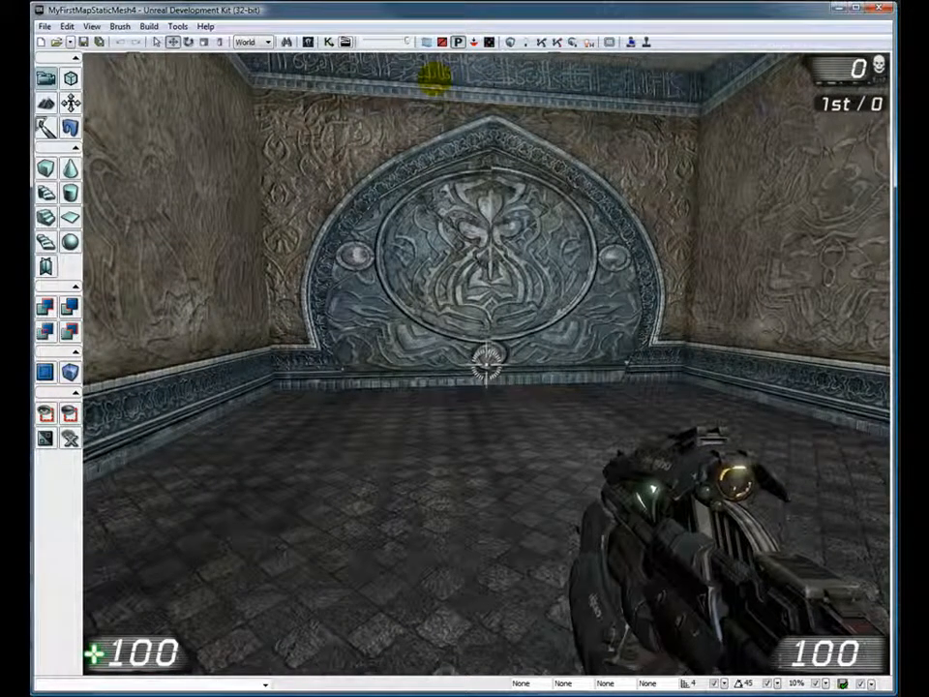
key("Escape")
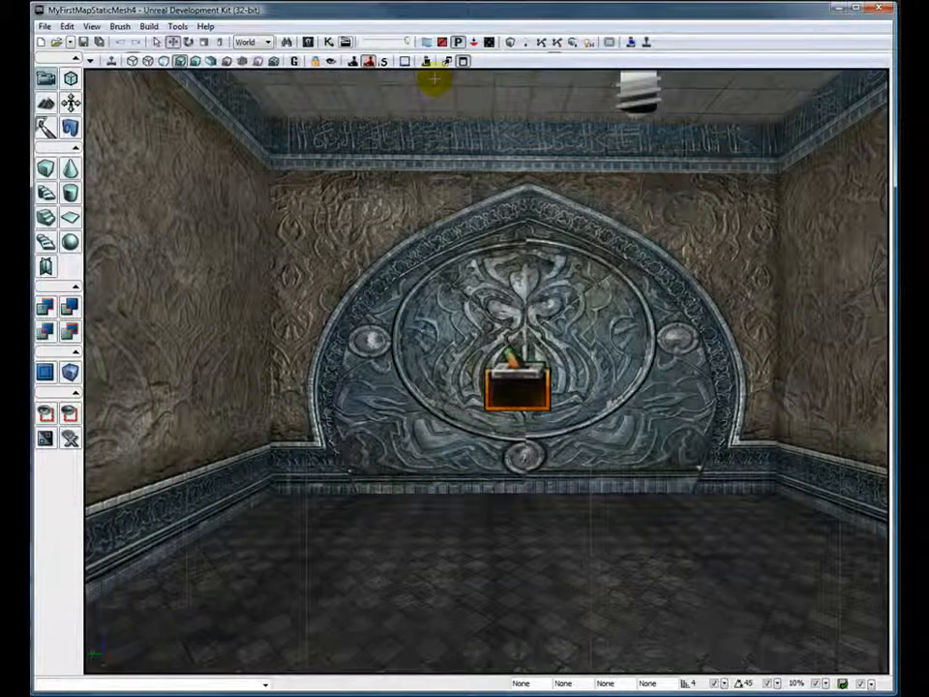
left_click(463, 61)
Step: In geometry mode, select the floor brush's vertices at the doorway and pull them outward past the arch along the red axis
left_click(70, 78)
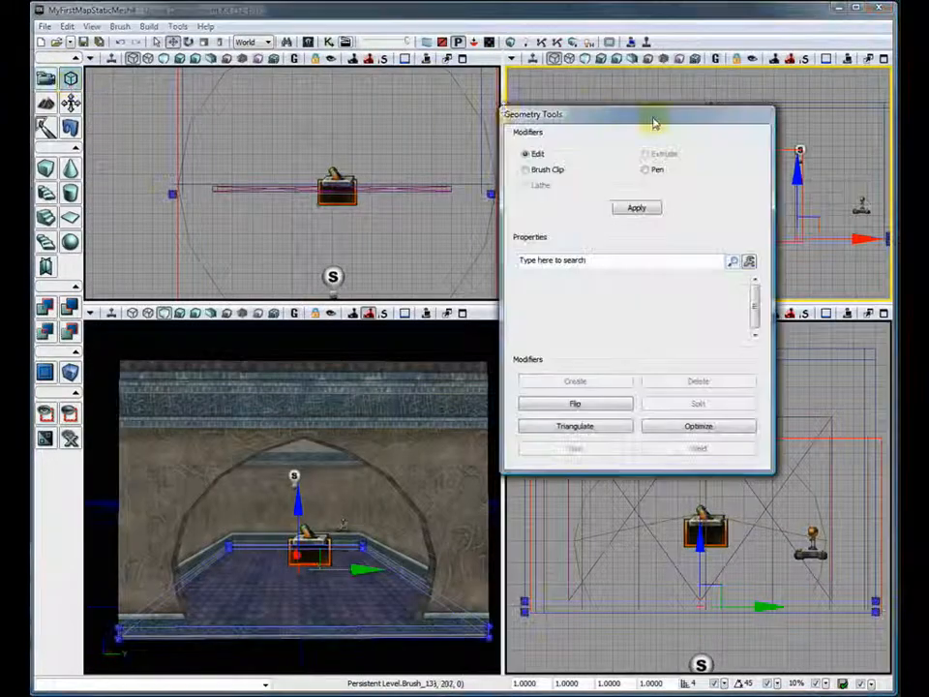
left_click_drag(661, 122, 390, 80)
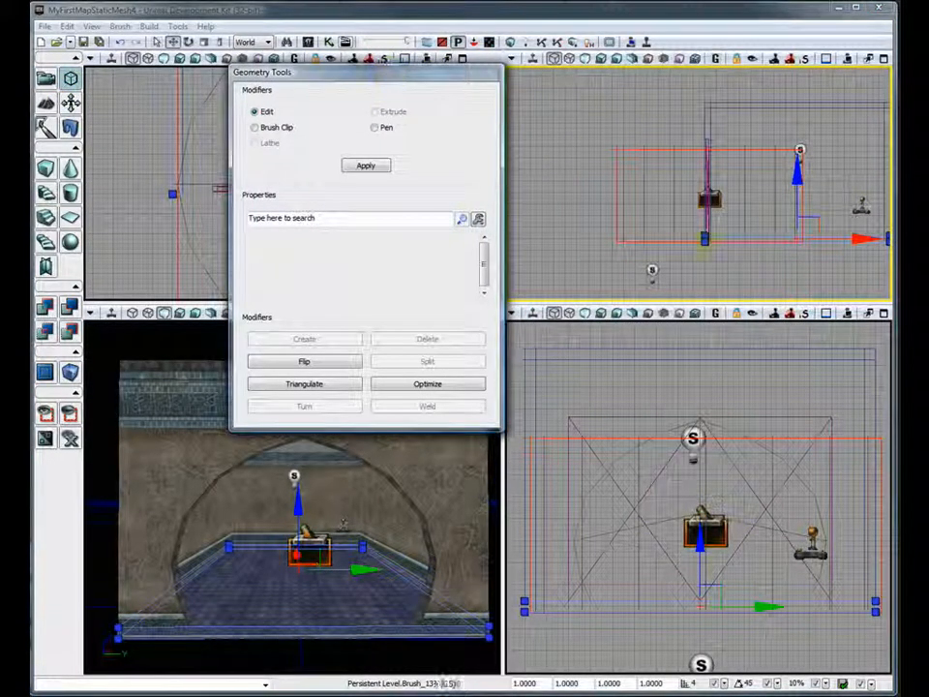
left_click(693, 225)
left_click(704, 239)
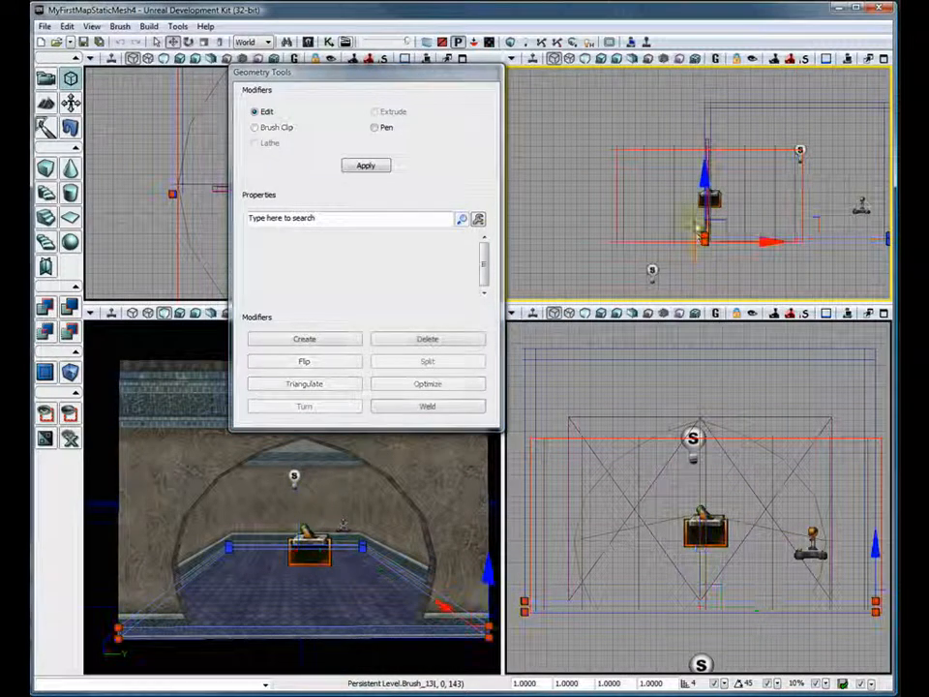
mouse_move(775, 239)
left_mouse_down()
mouse_move(629, 239)
mouse_move(601, 226)
left_mouse_up()
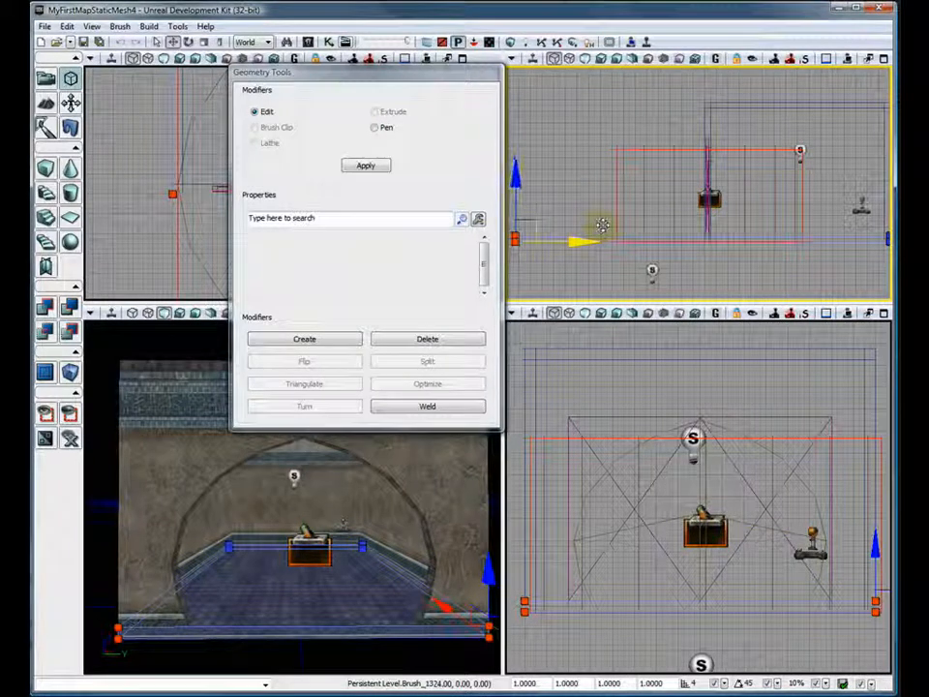
Step: Extend the floor brush's doorway-side vertices much farther outside the room, clear the selection and return to camera mode
left_click_drag(426, 73, 255, 195)
left_click_drag(659, 107, 811, 110)
left_click_drag(767, 235, 612, 236)
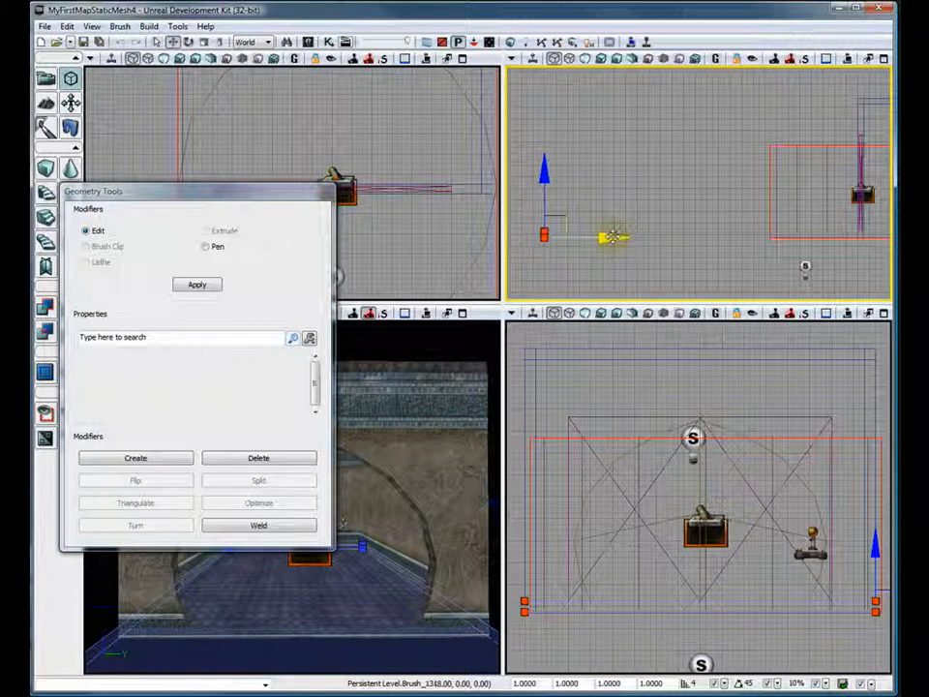
left_click(643, 156)
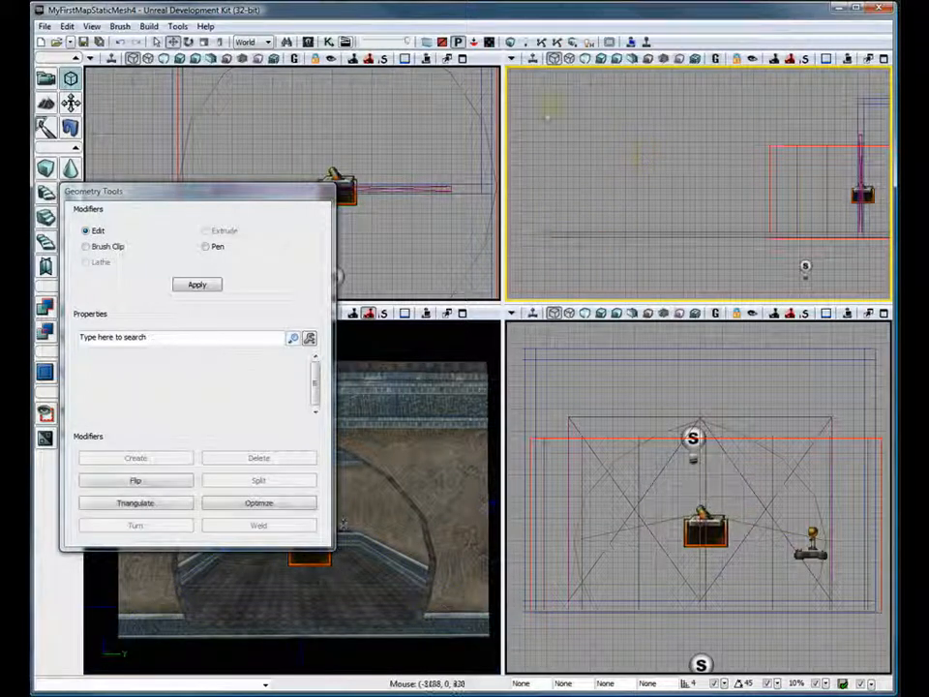
left_click(45, 79)
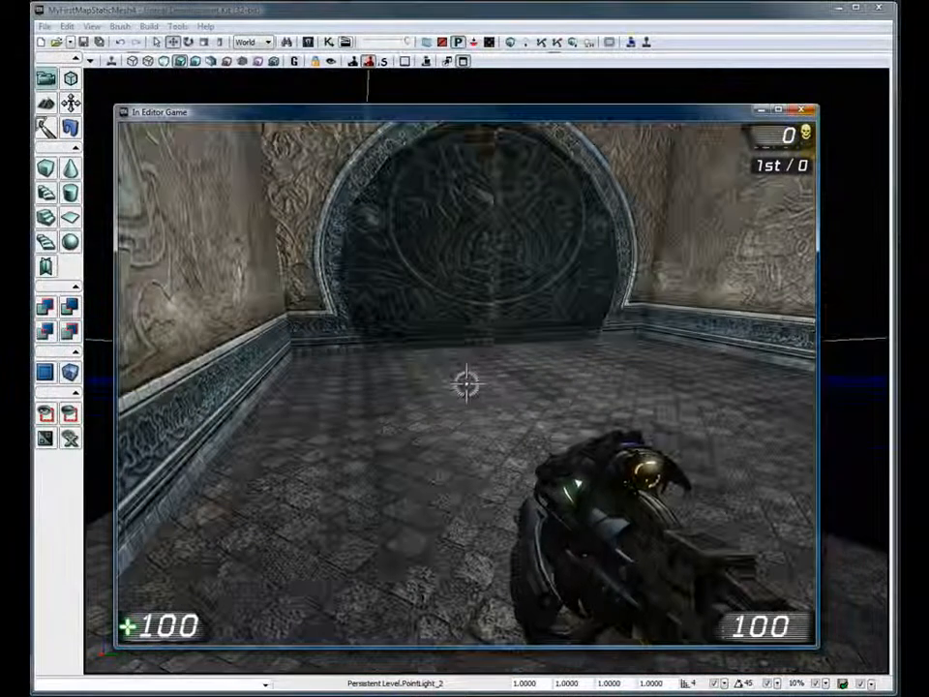
Step: Play the level in a separate game window and walk through the double door in both directions to test it with the extended floor
key("w")
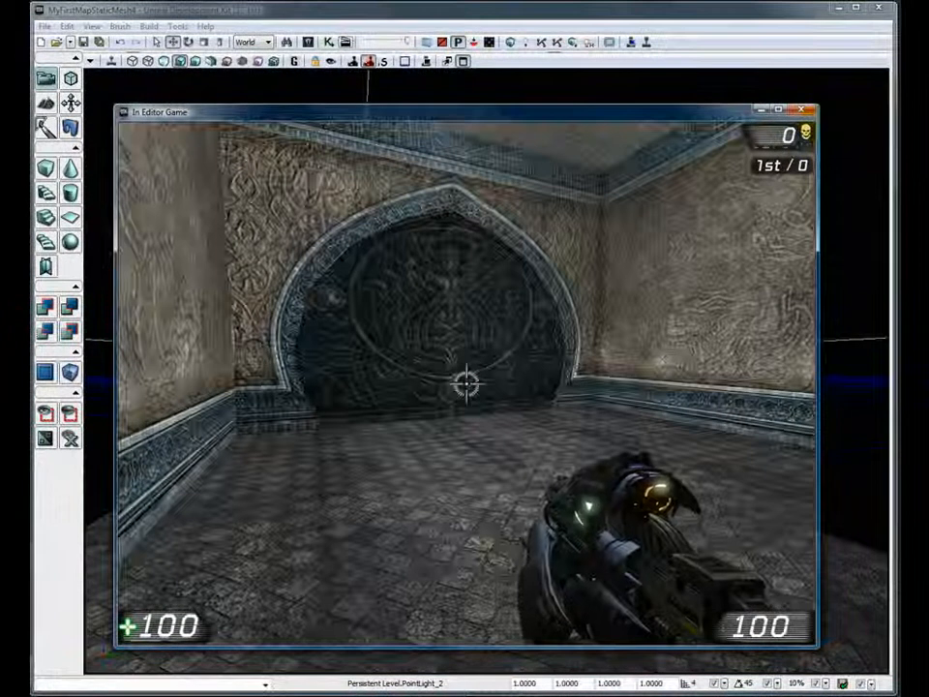
key("w")
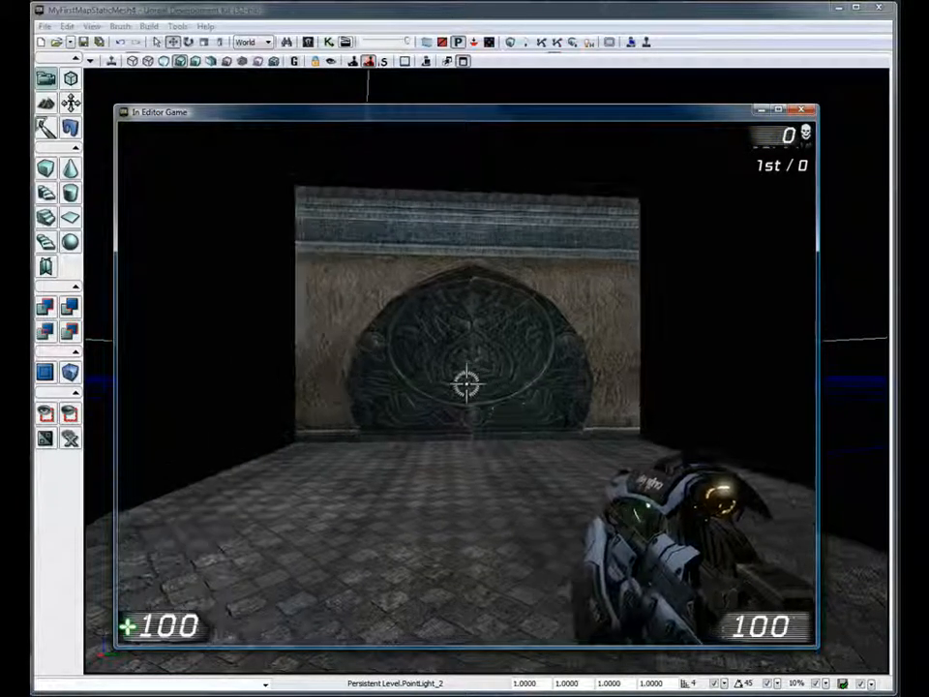
key("w")
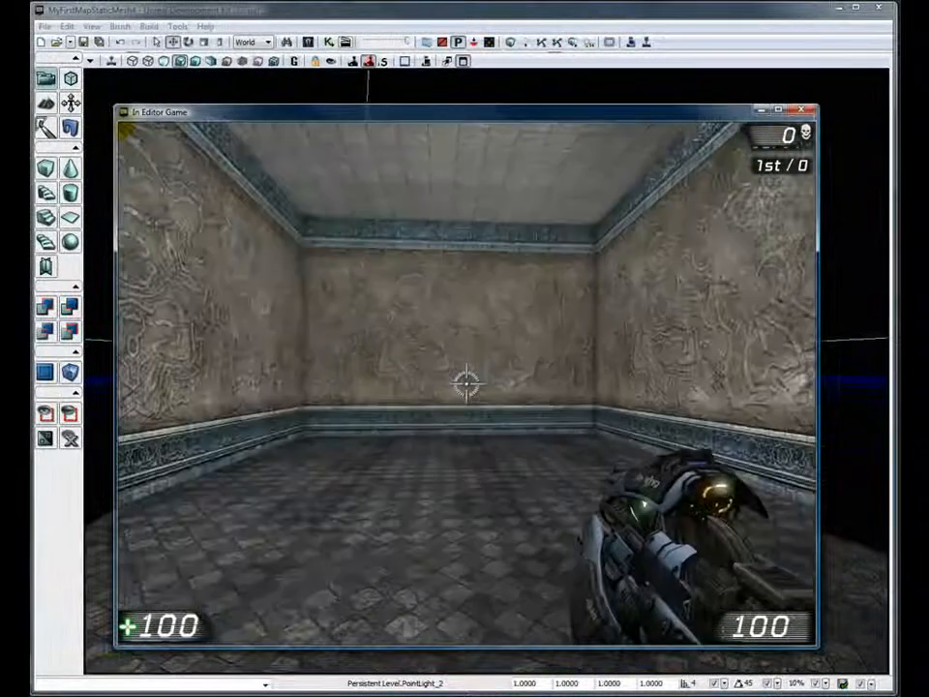
key("w")
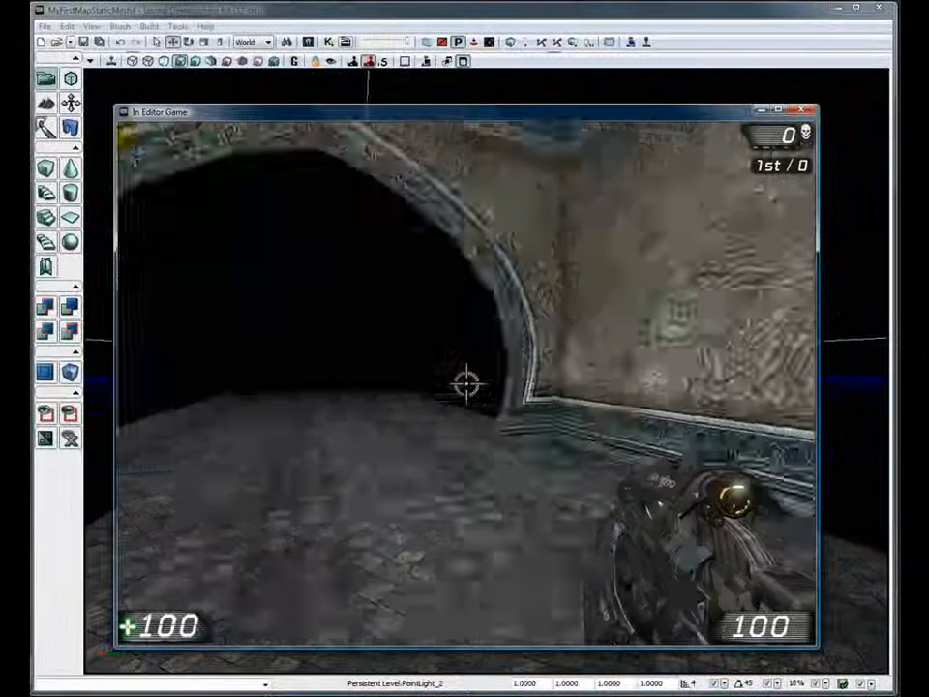